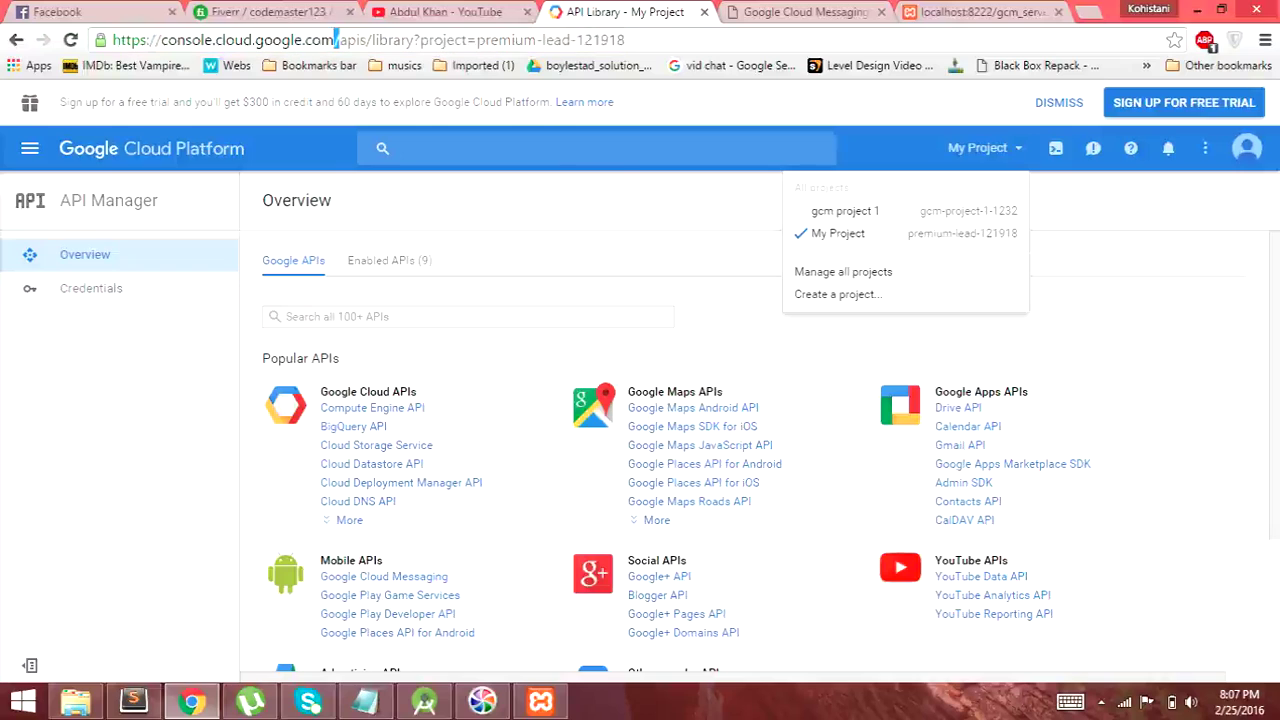
Open the Google Cloud Platform home dashboard at console.cloud.google.com.
drag(627, 40, 336, 40)
key(BackSpace)
key(Return)
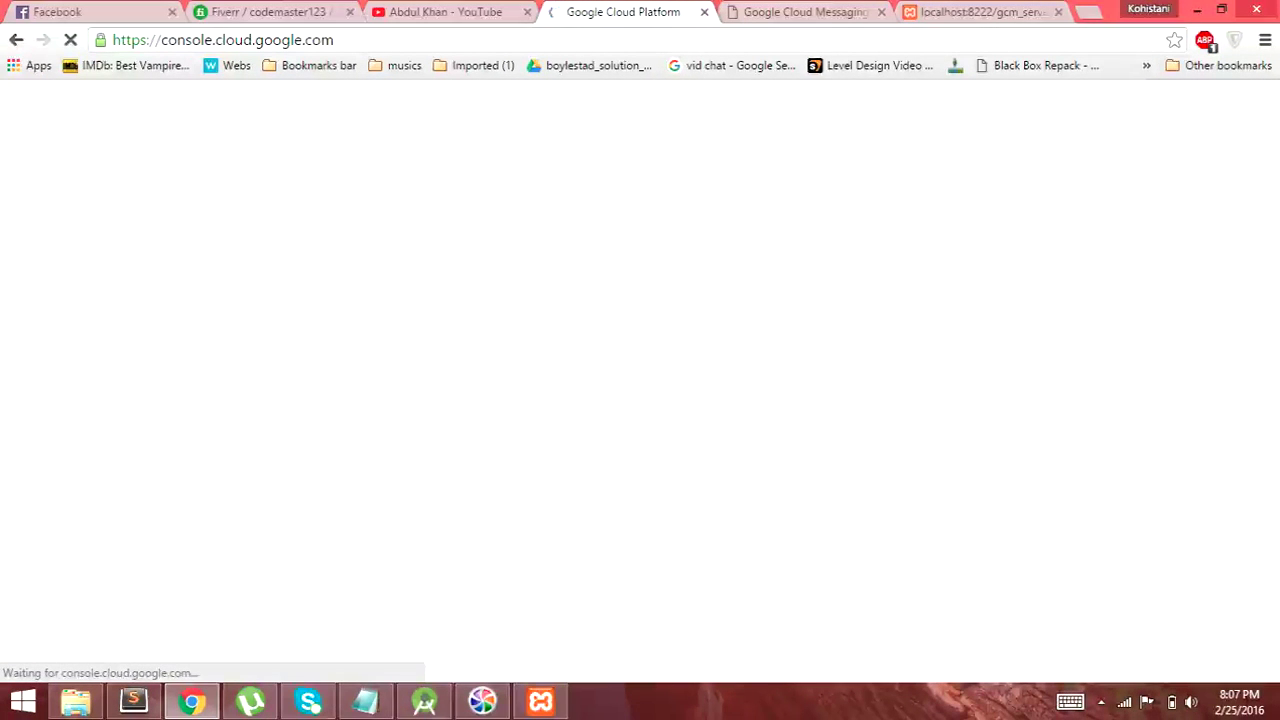
key(ctrl+shift+Tab)
key(ctrl+Tab)
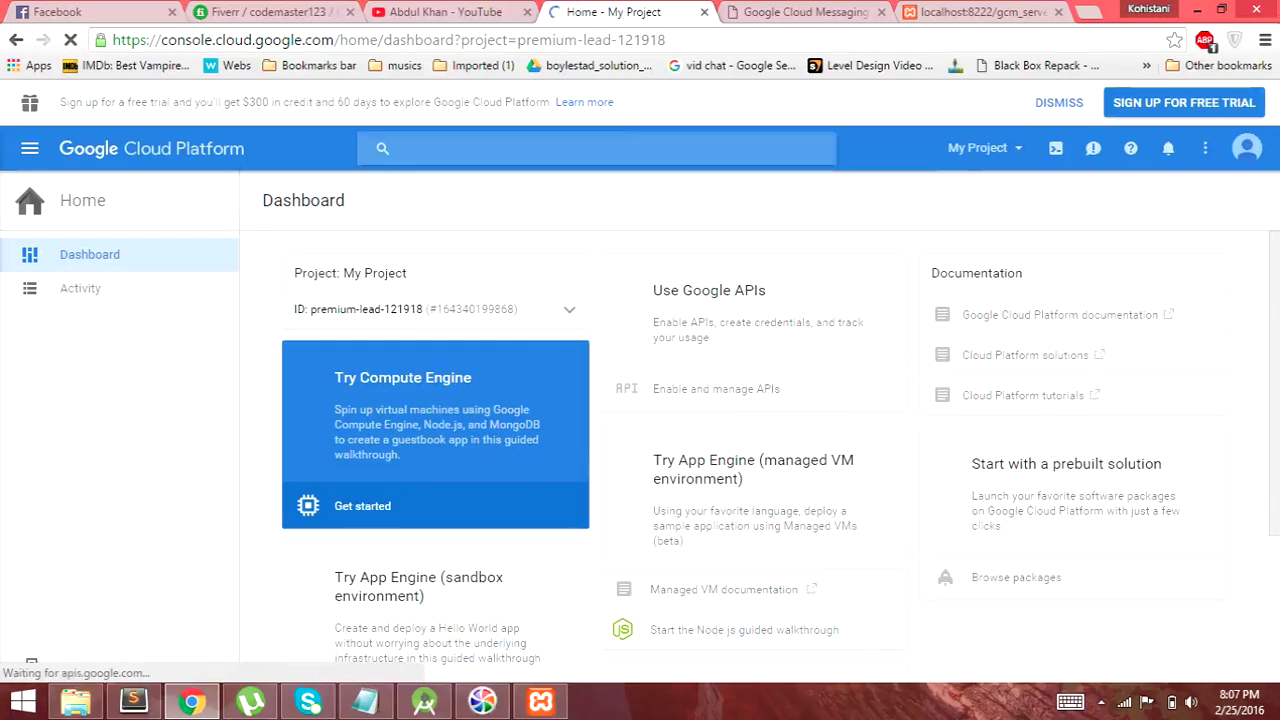
click(985, 148)
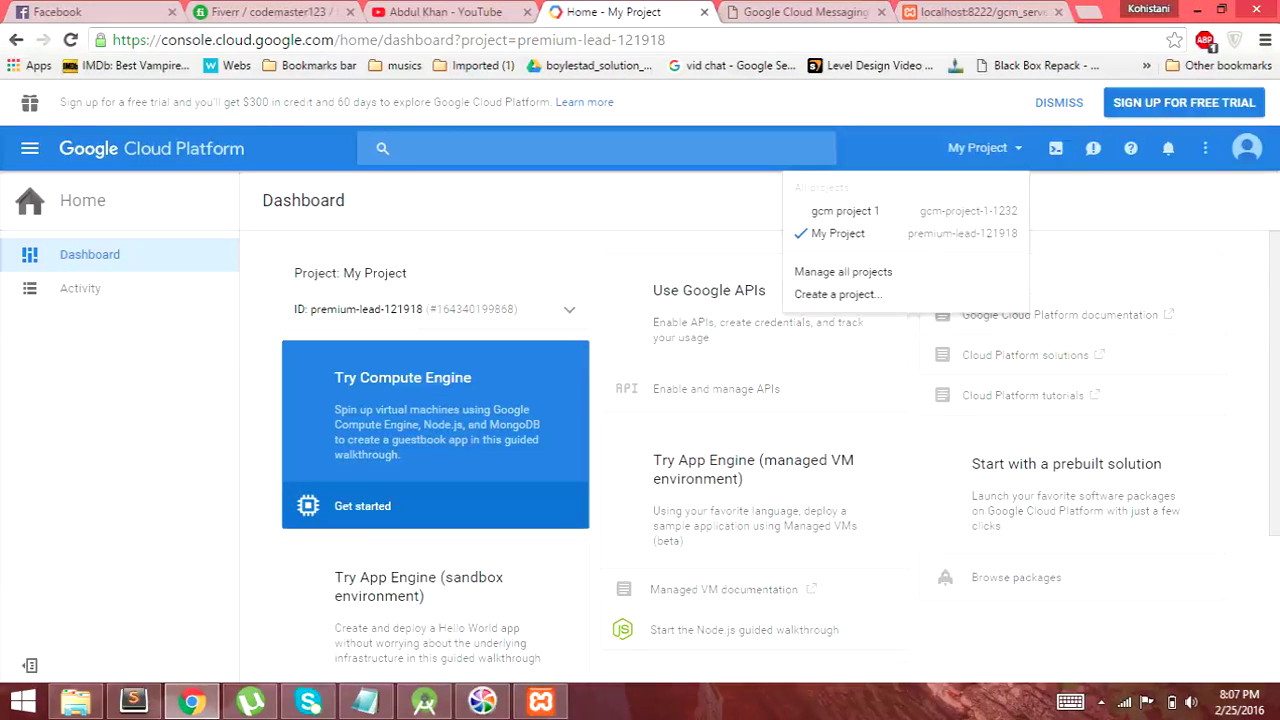
click(820, 347)
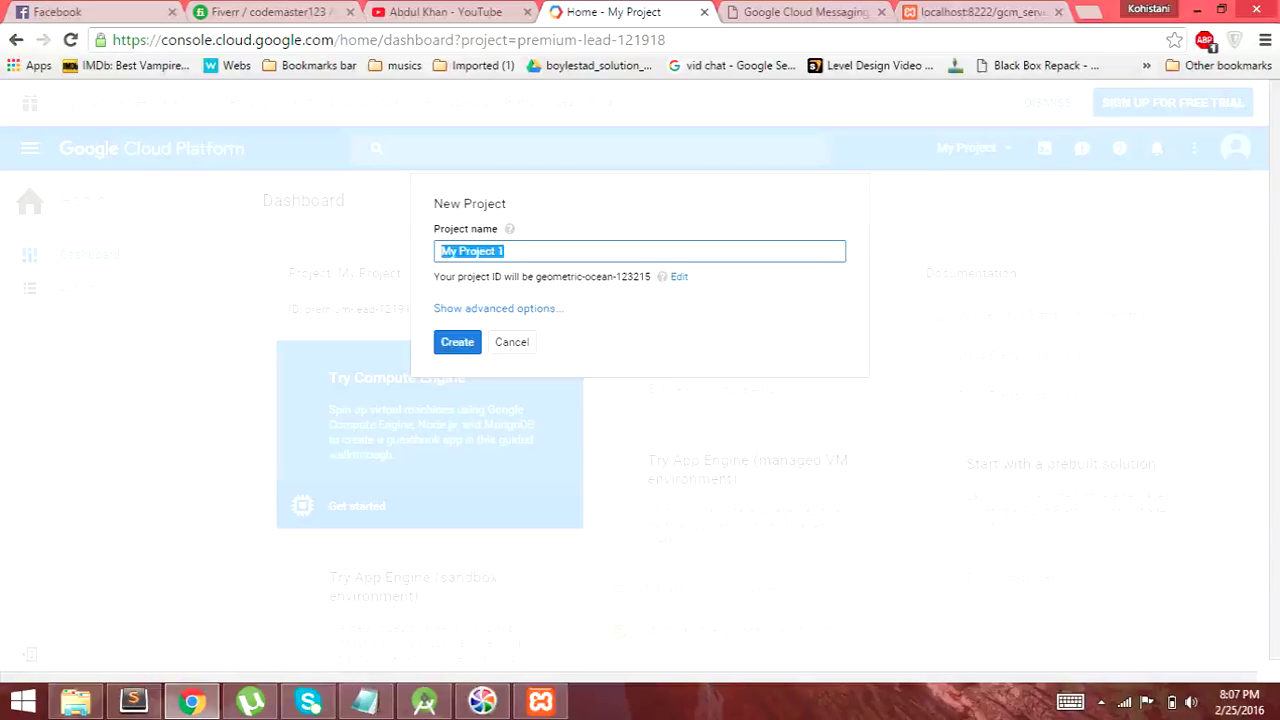
text(enter)
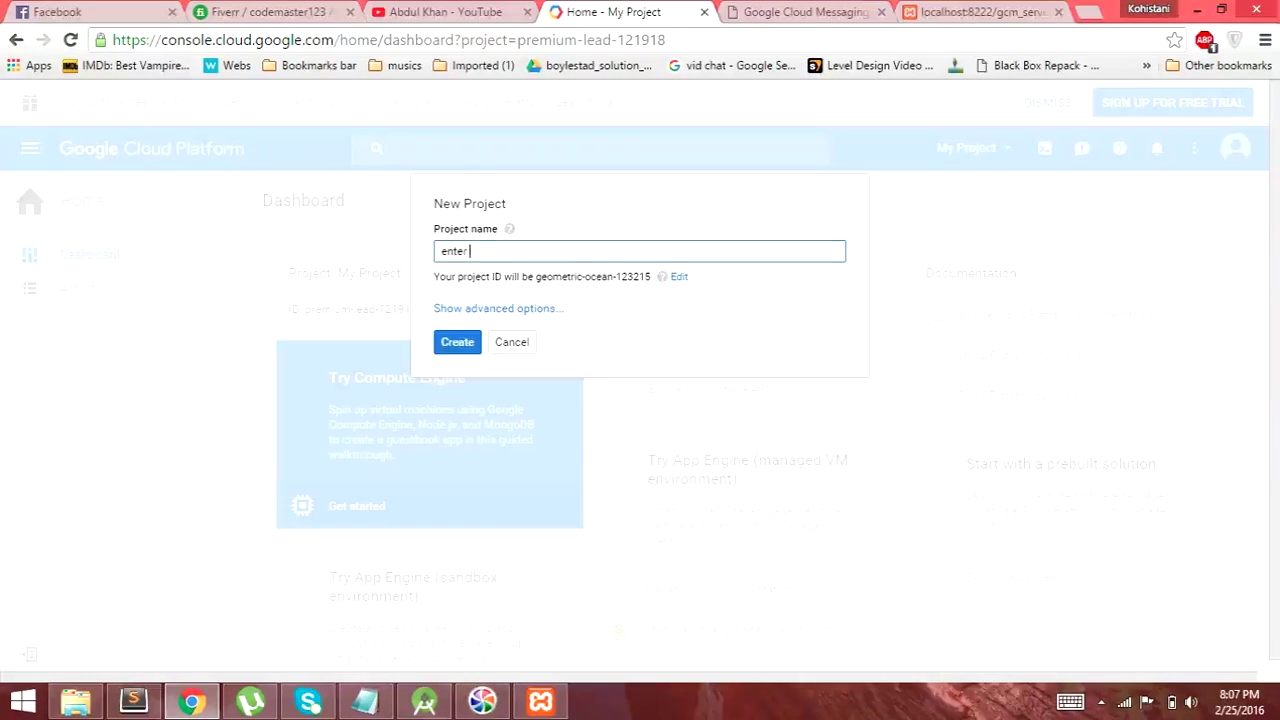
text( project name what ev)
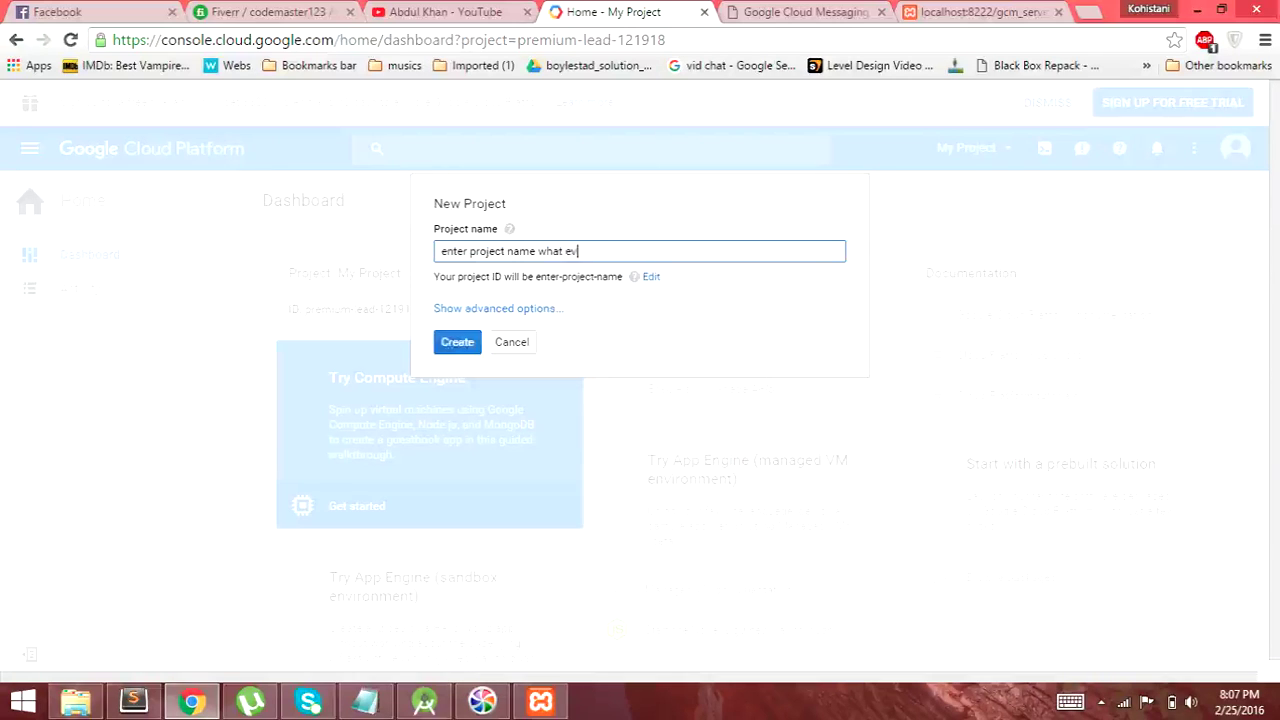
text(er you want)
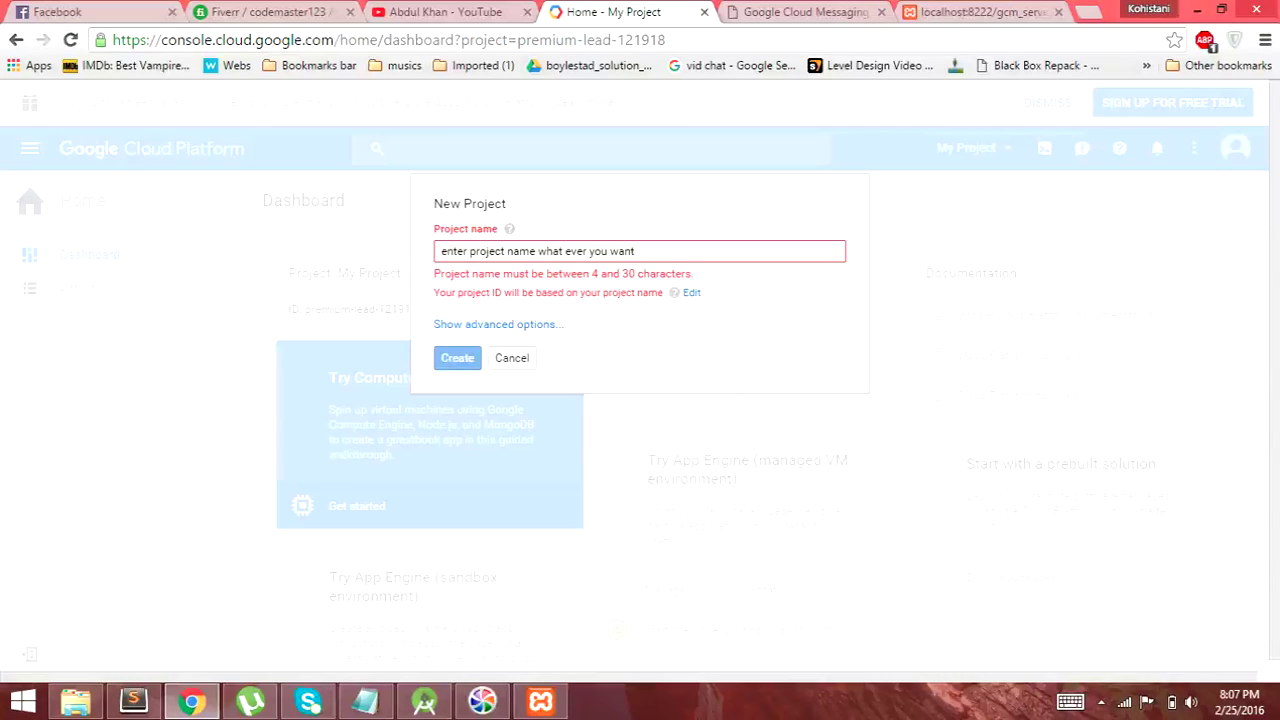
click(512, 358)
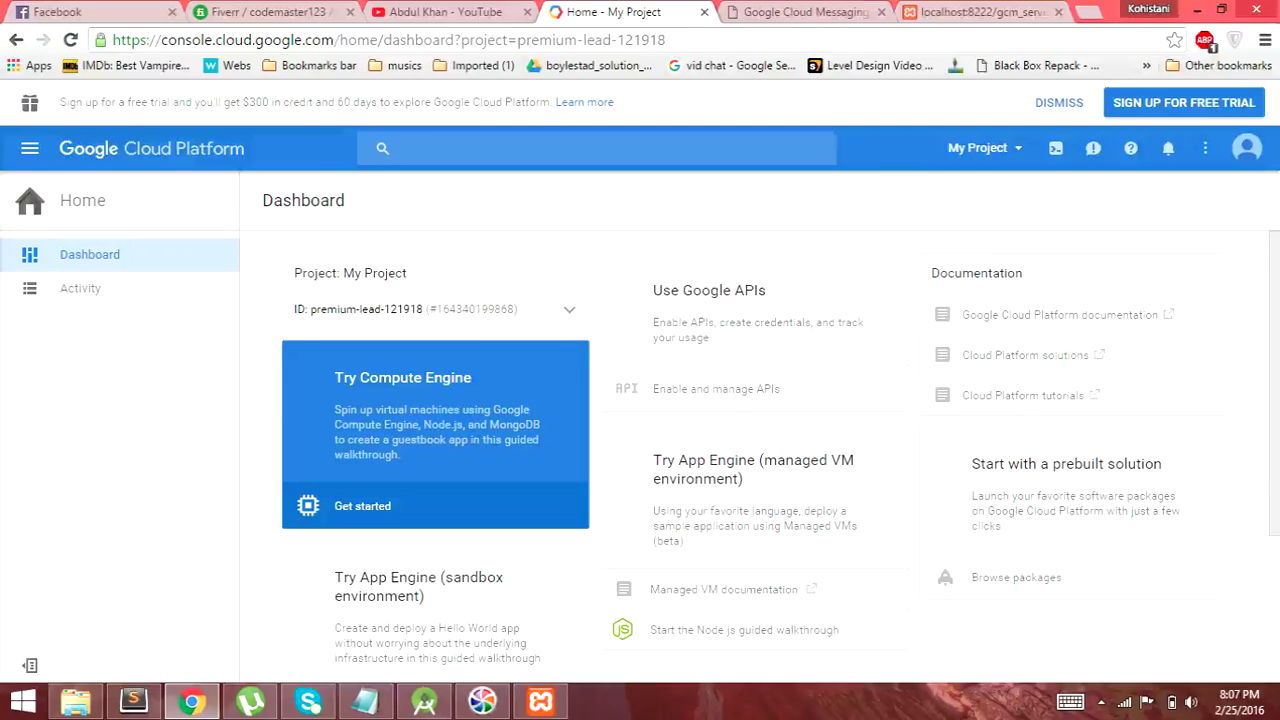
Switch to the project "gcm project 1" and copy the project number from its expanded details.
click(985, 148)
click(845, 211)
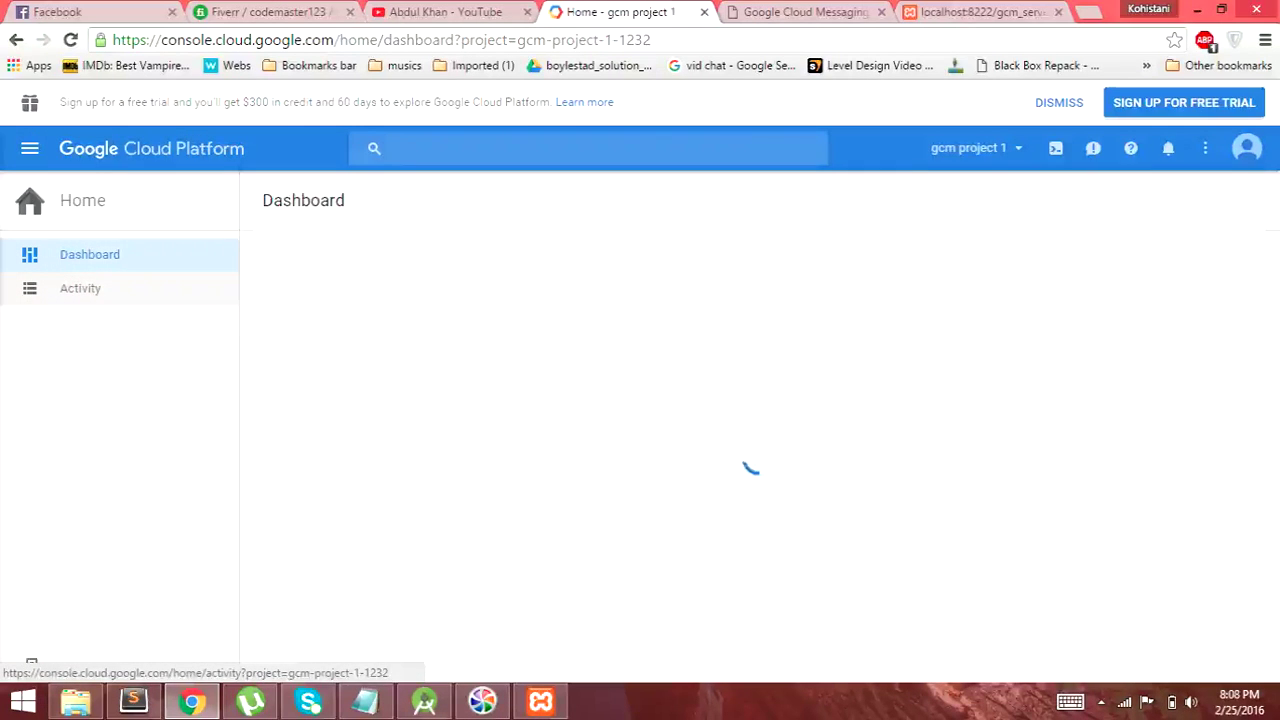
click(569, 309)
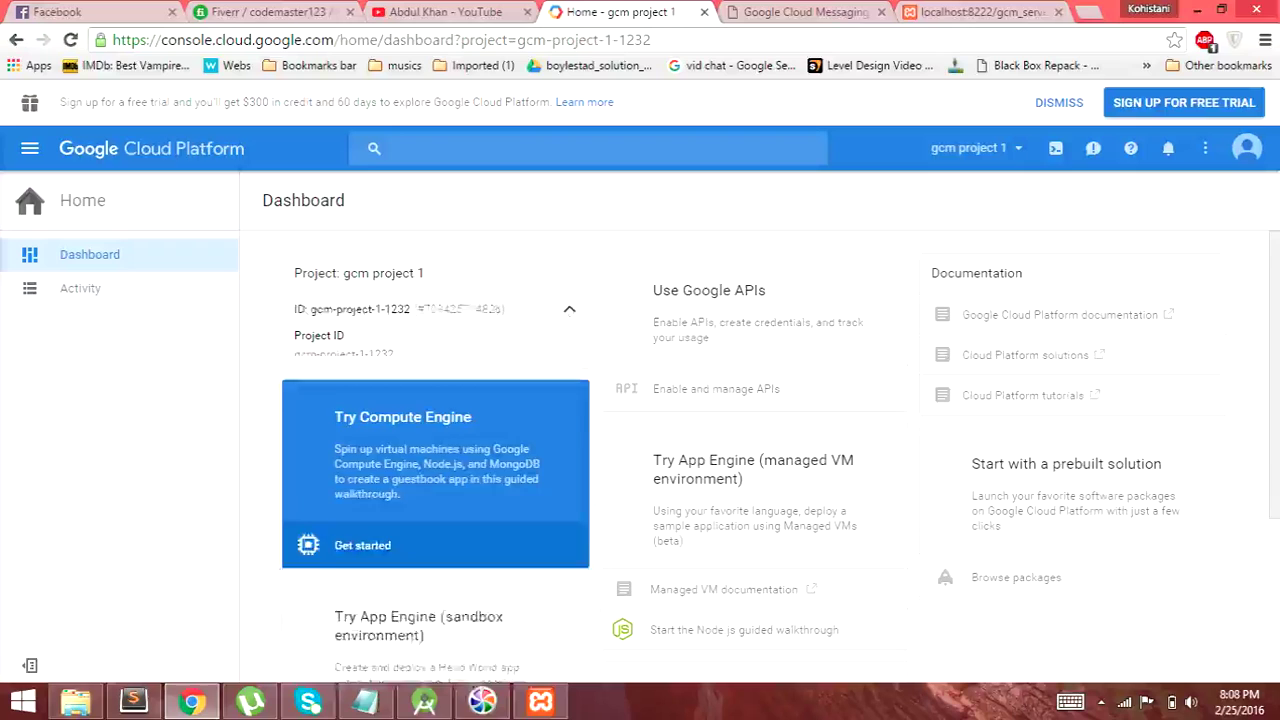
drag(372, 399, 294, 273)
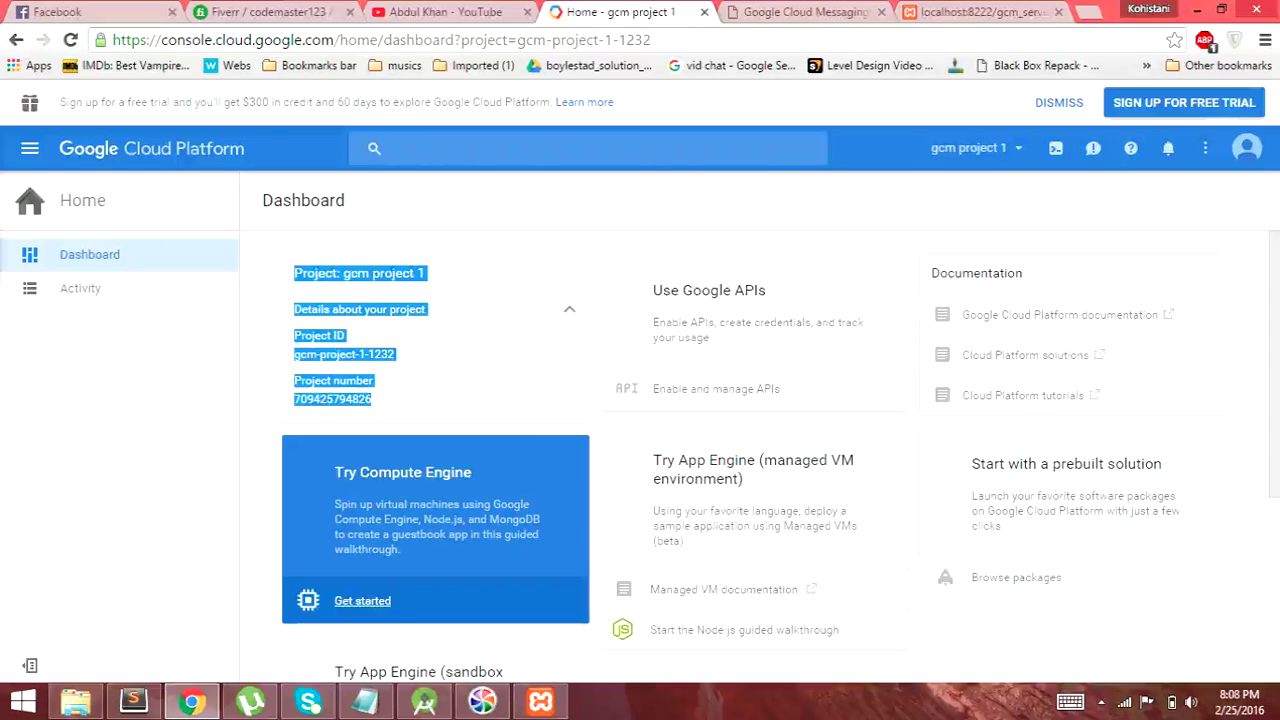
drag(372, 400, 293, 400)
key(ctrl+c)
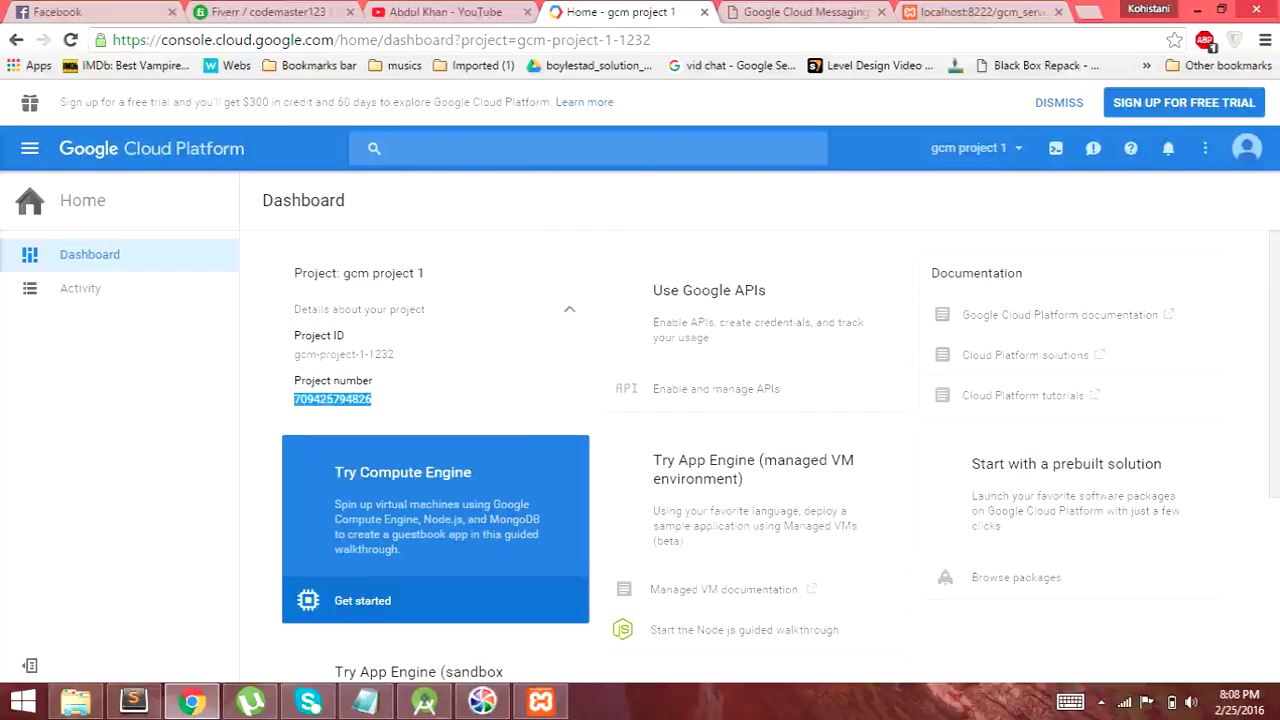
In tut1.txt in Notepad, replace the value under "project no" with the copied project number.
click(366, 701)
drag(120, 119, 8, 69)
drag(99, 288, 7, 288)
key(ctrl+v)
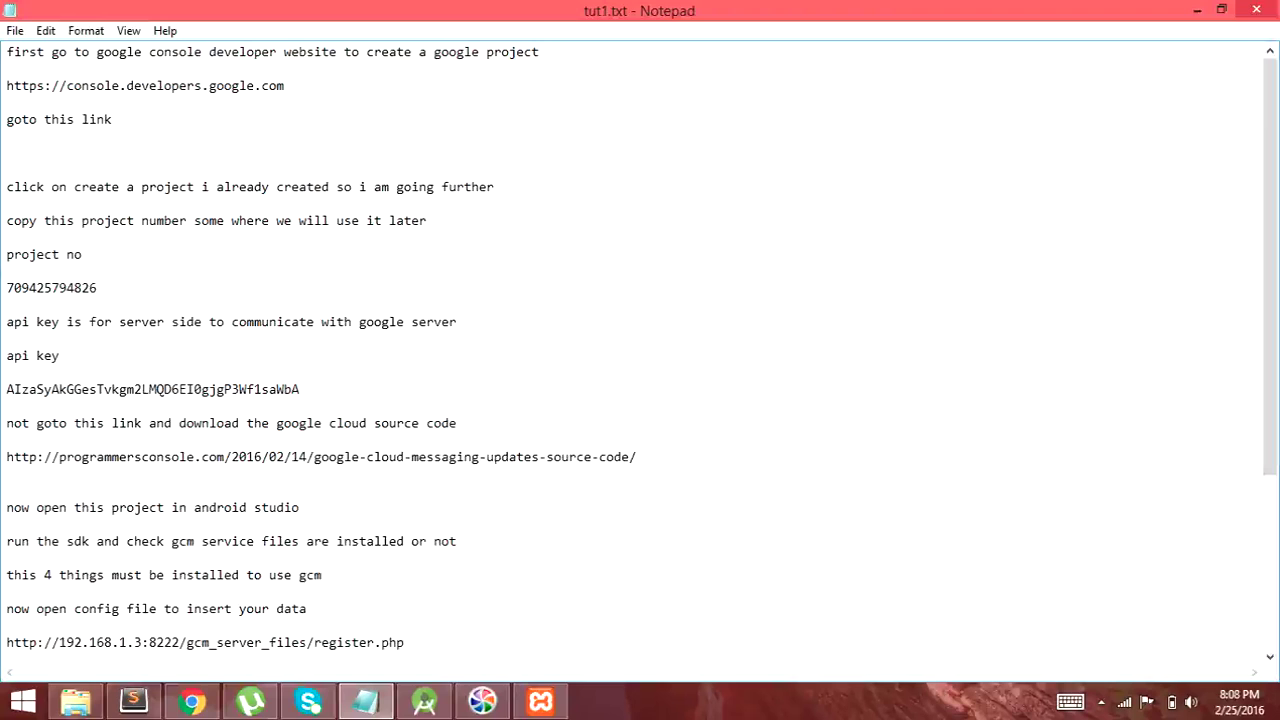
Switch to Chrome, open the Google Cloud Messaging API in the API Manager and check its usage and overview.
click(192, 701)
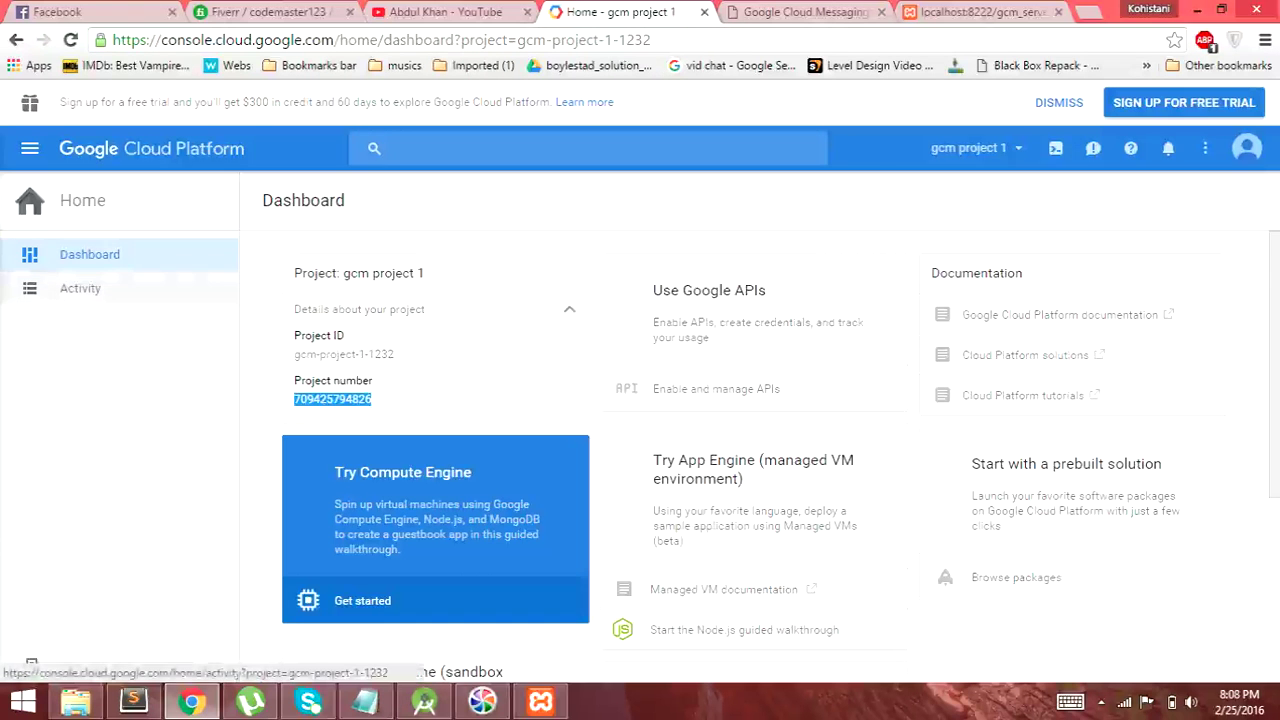
click(80, 288)
click(30, 148)
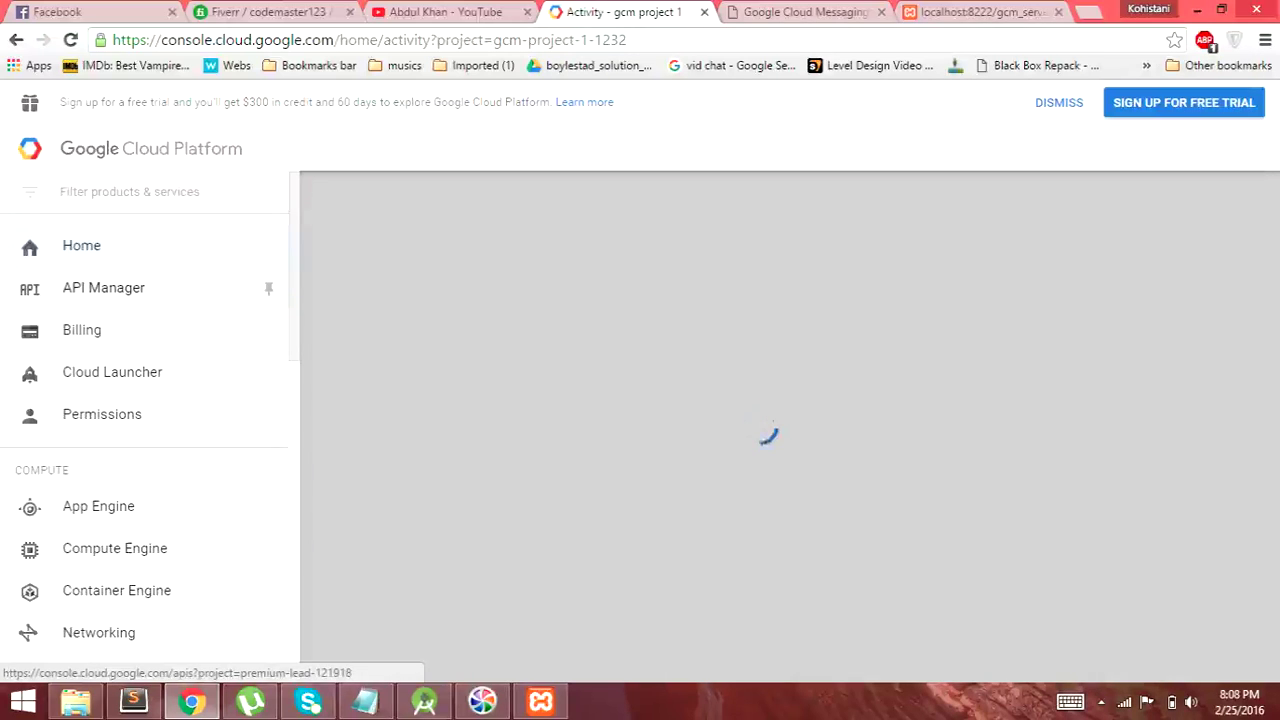
click(104, 288)
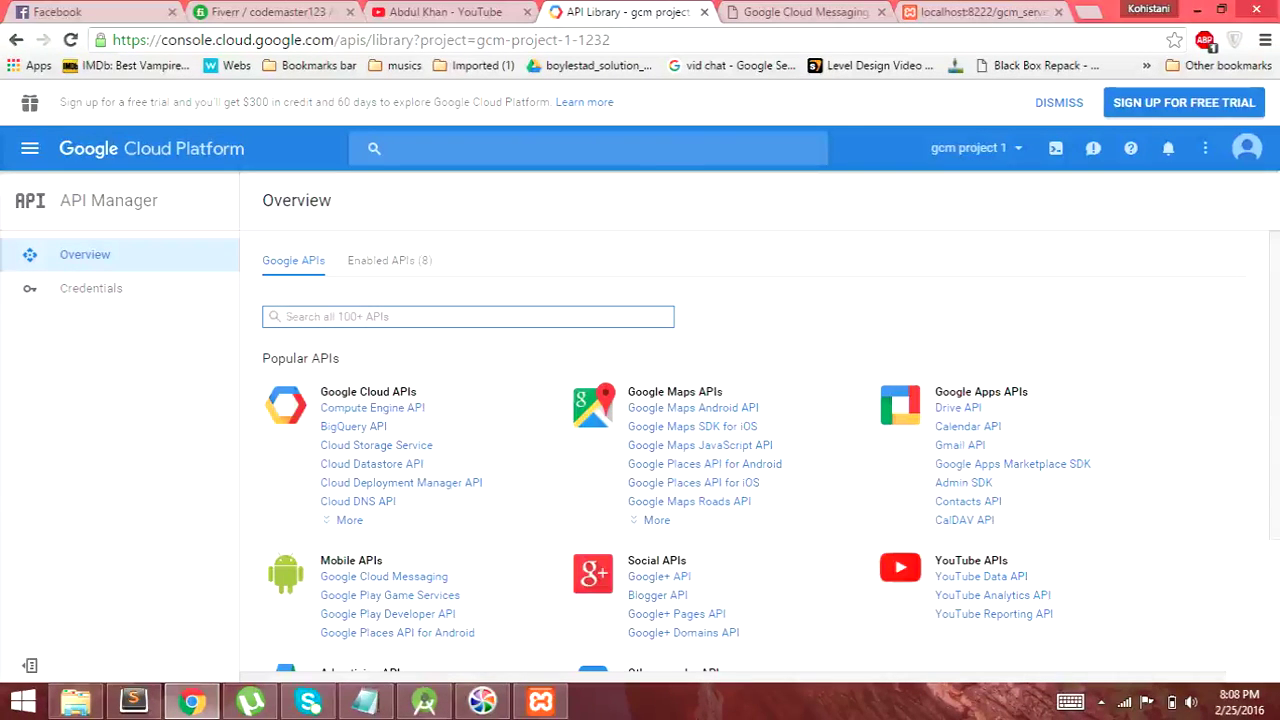
click(384, 577)
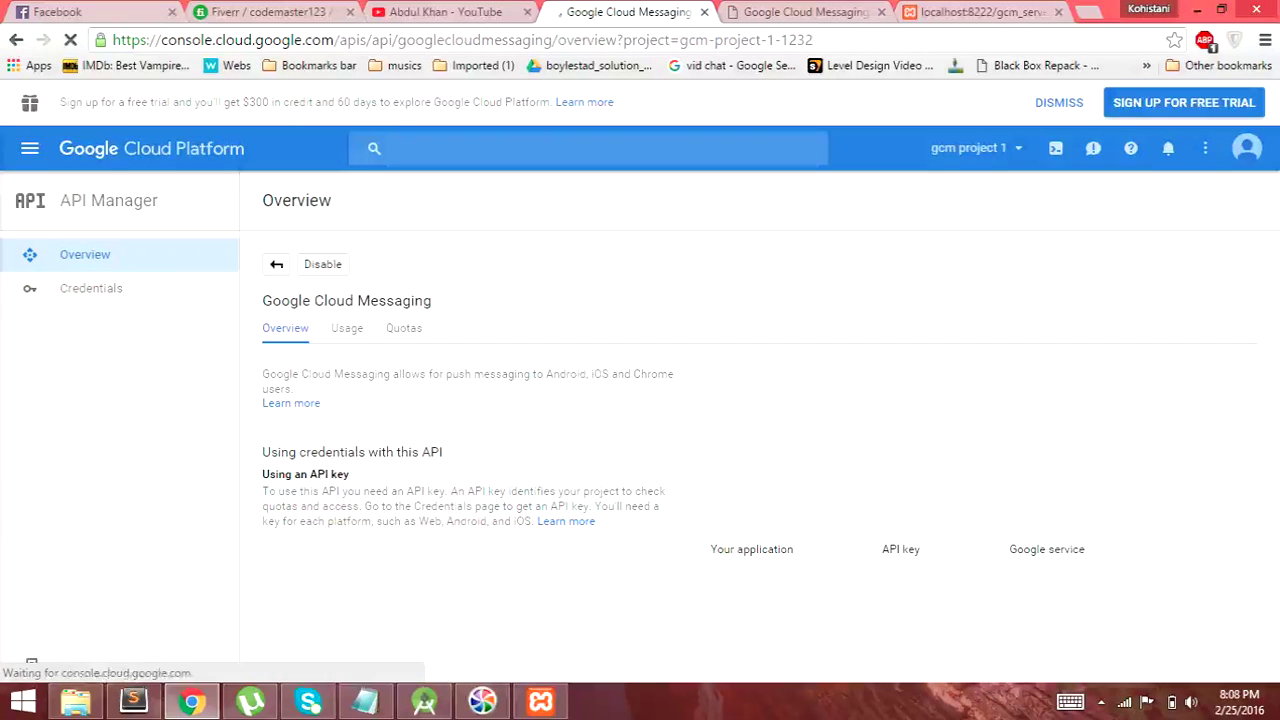
click(347, 328)
click(286, 328)
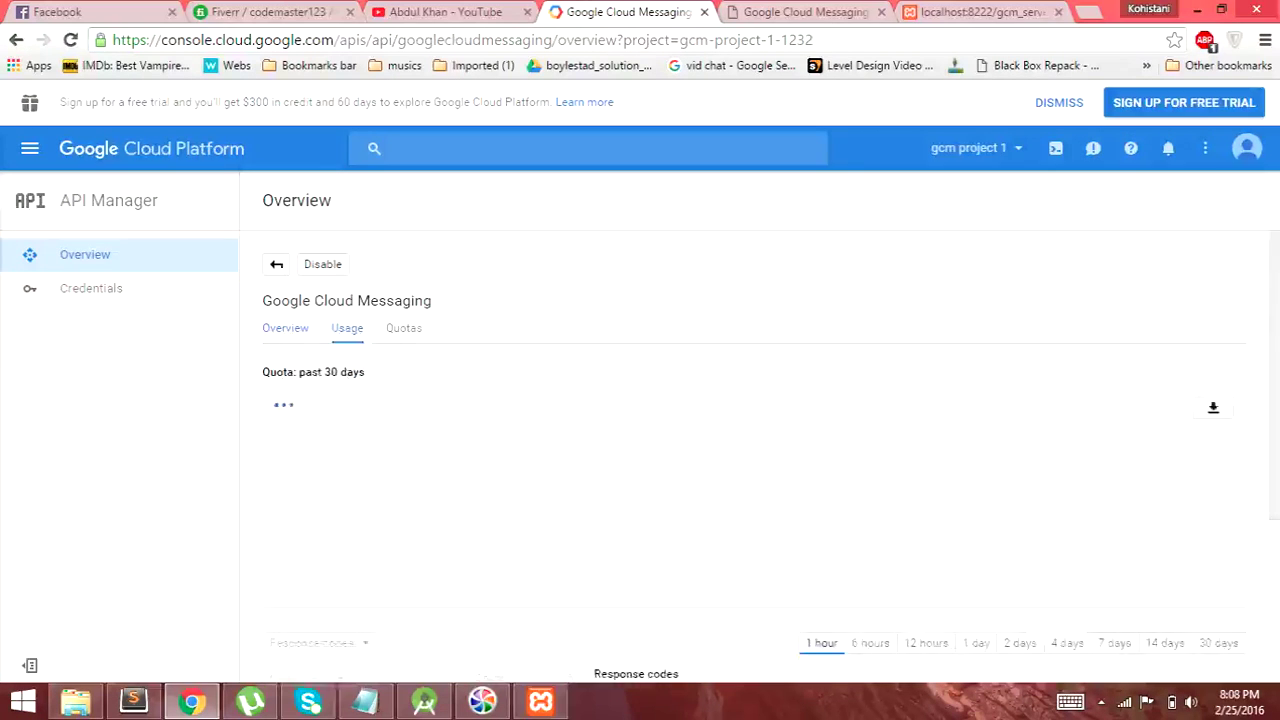
click(285, 328)
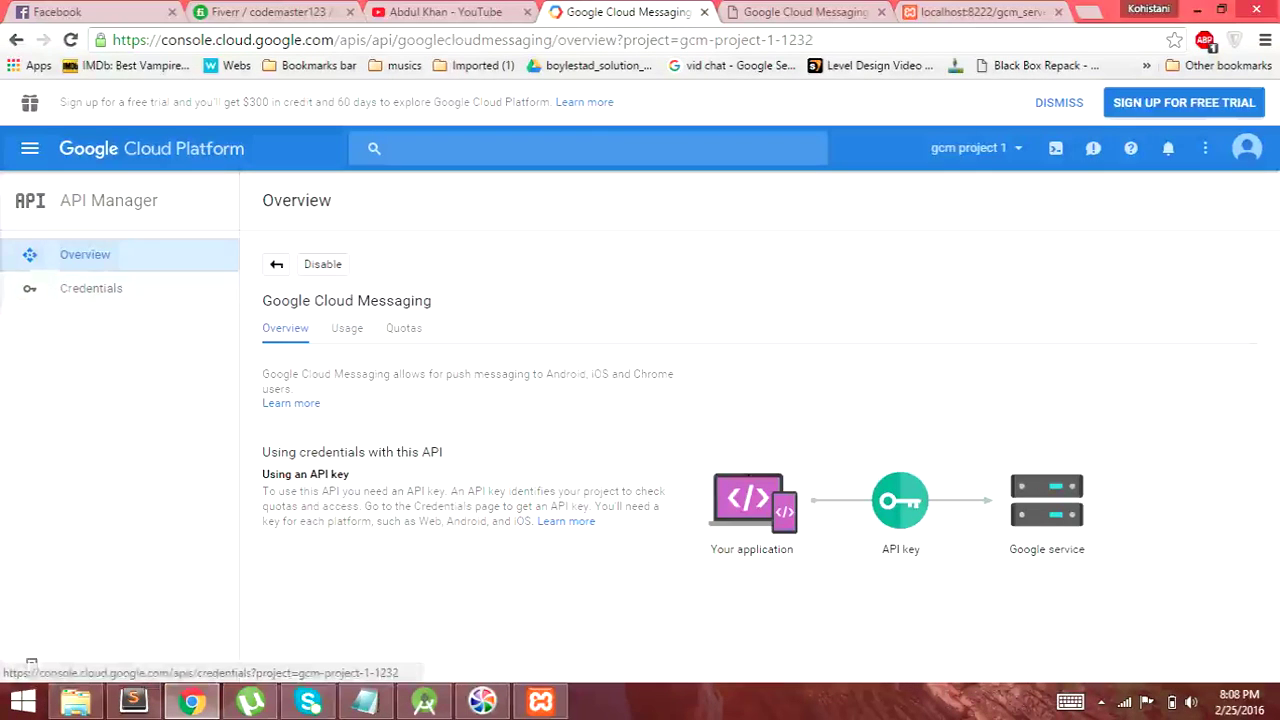
Create a server API key with the suggested name that accepts requests from 0.0.0.0/0.
click(91, 288)
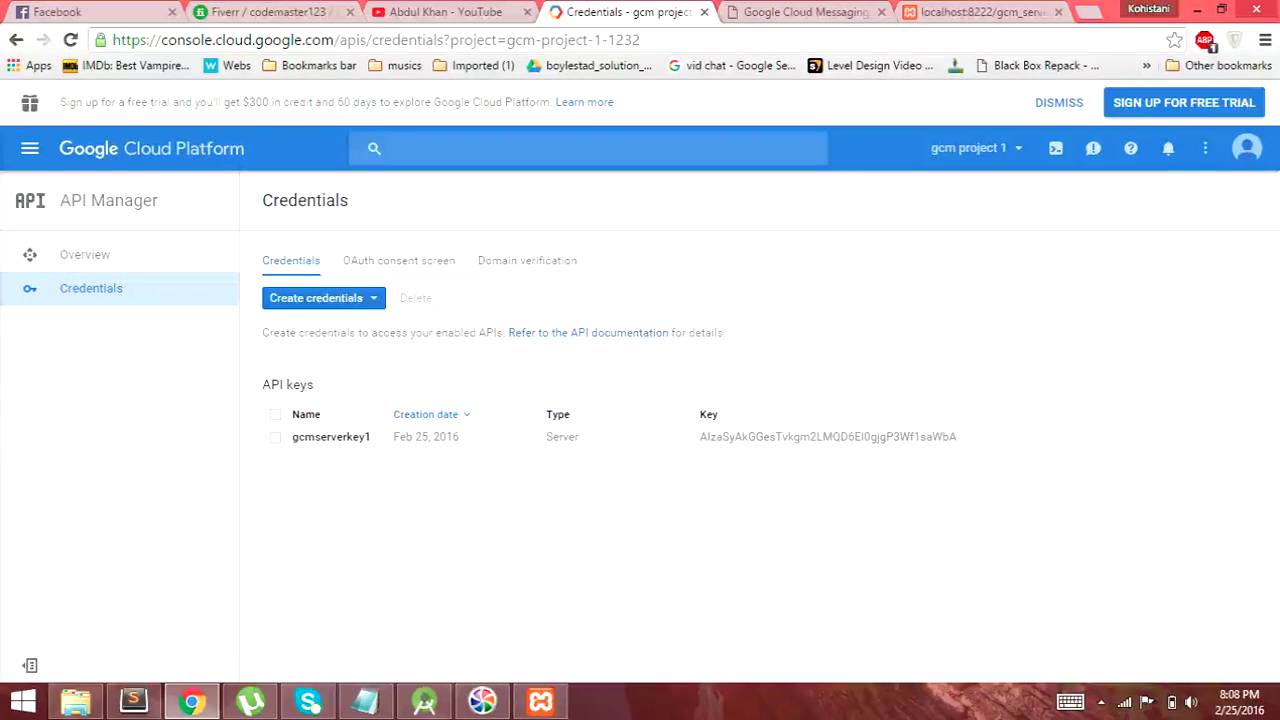
click(324, 298)
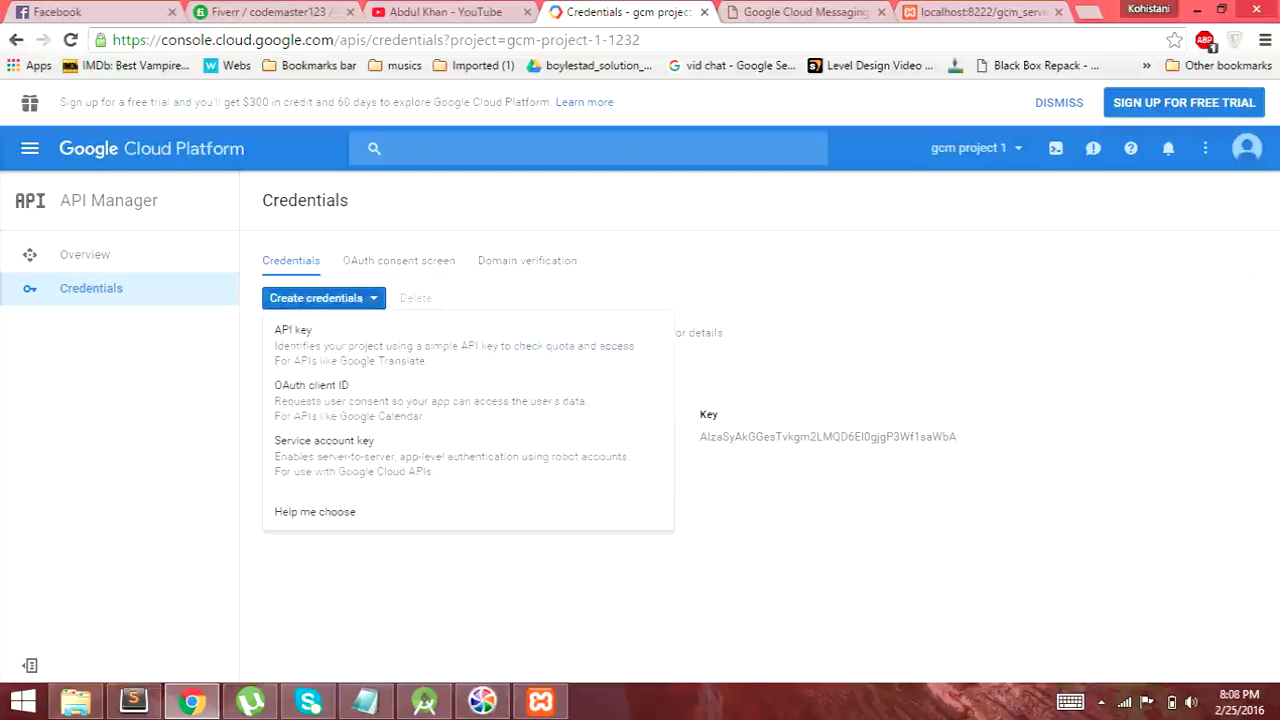
click(293, 330)
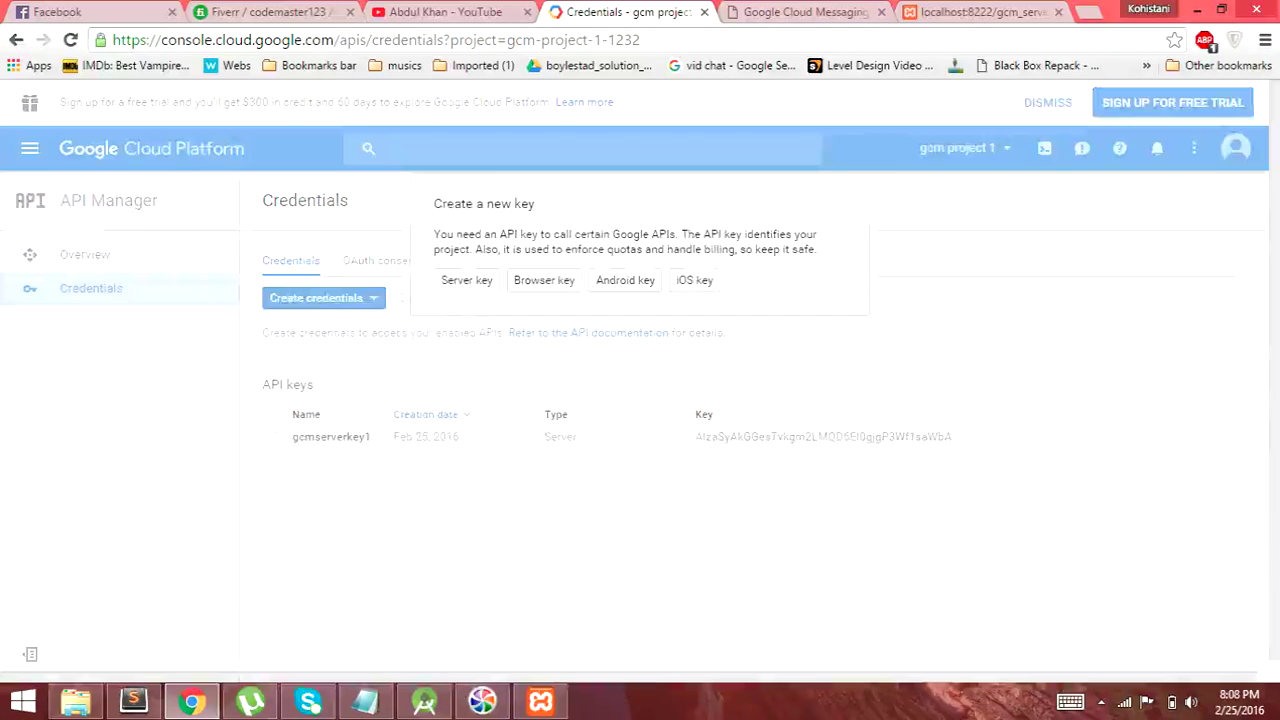
click(466, 280)
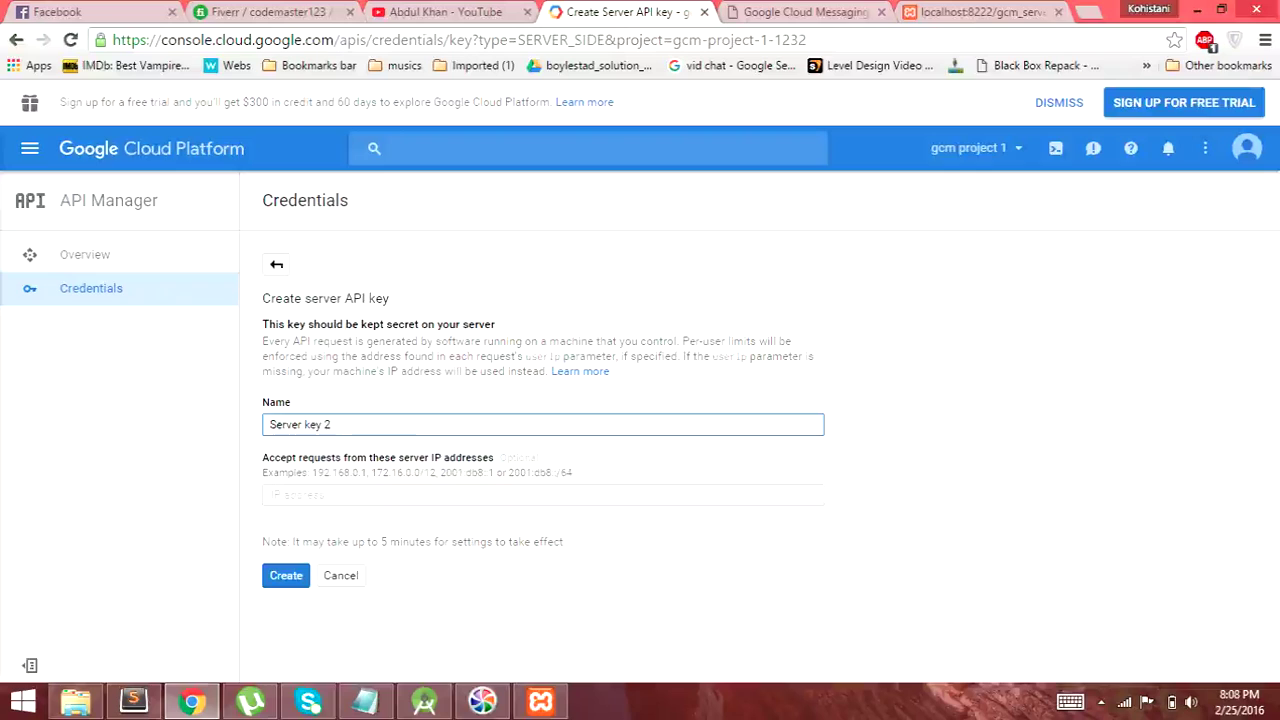
click(420, 495)
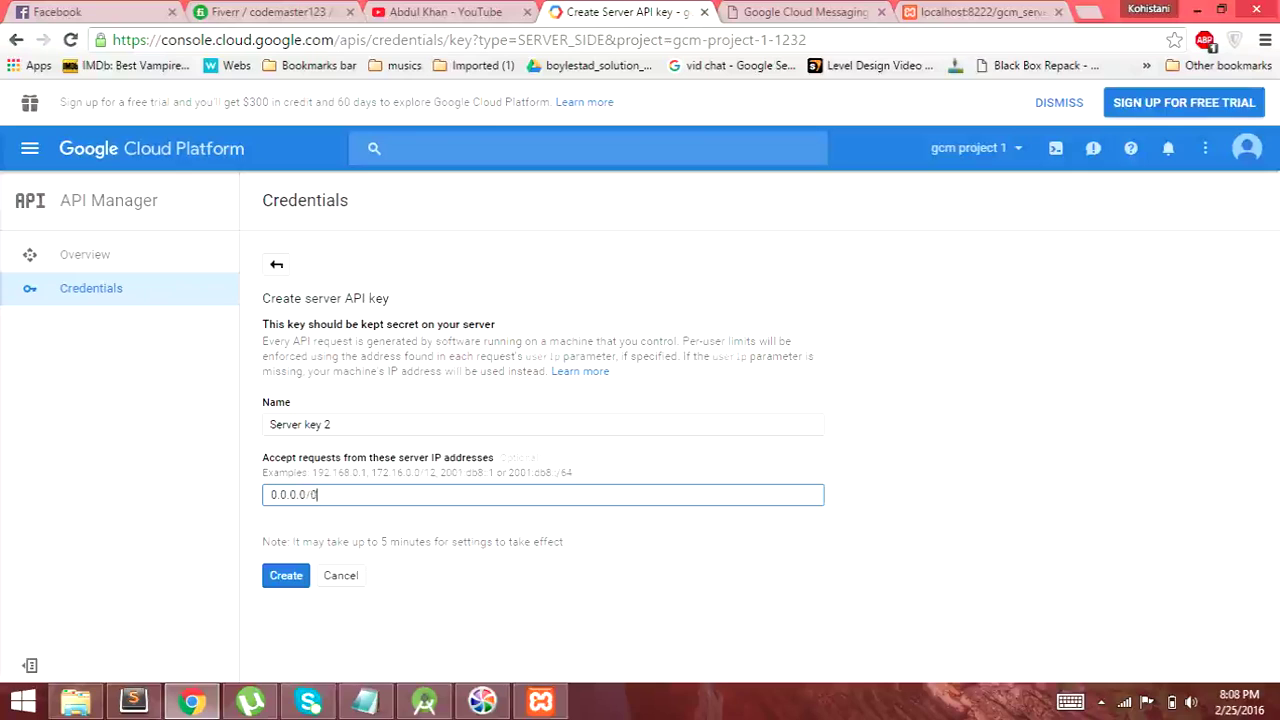
key(Tab)
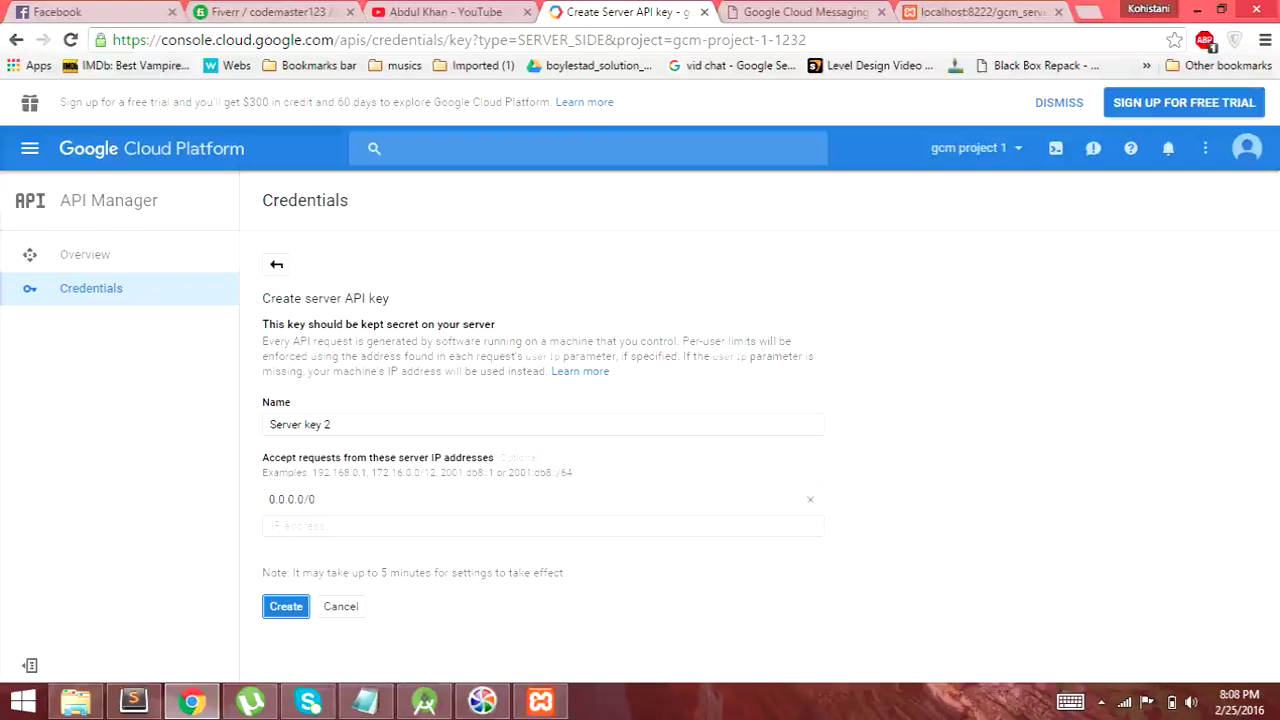
key(Return)
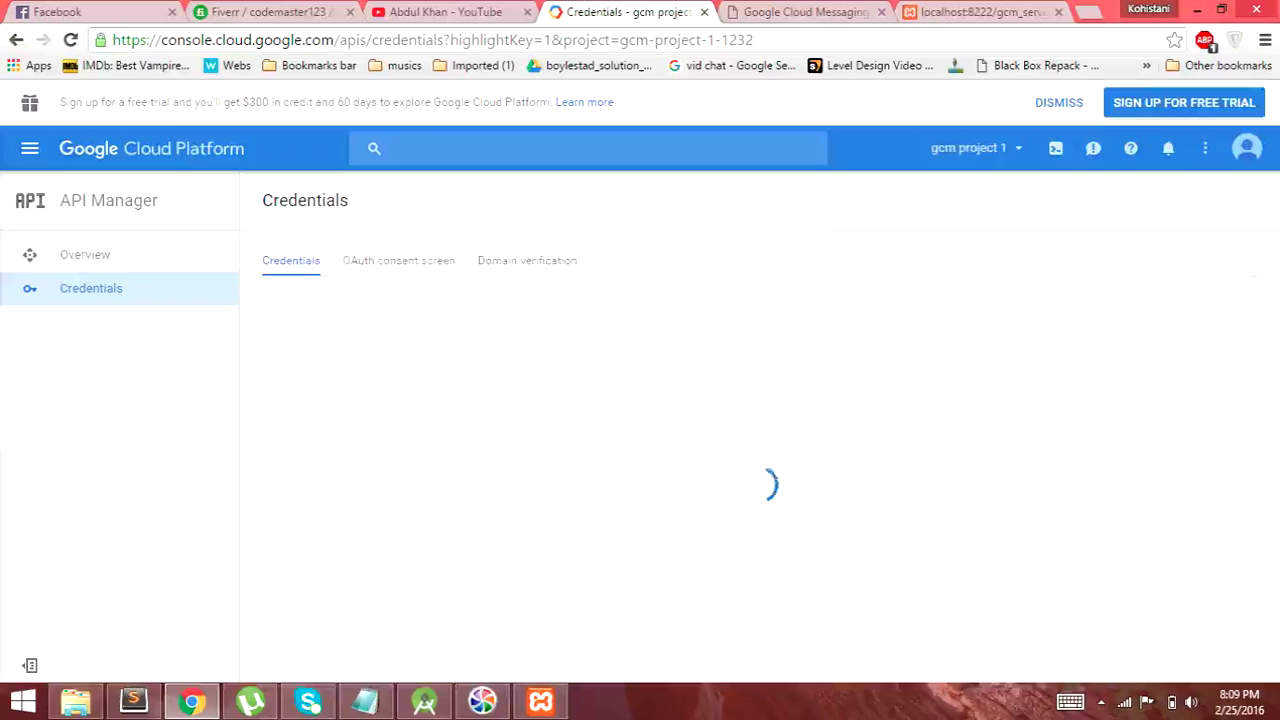
Copy the new API key and paste it over the old key under "api key" in tut1.txt in Notepad.
drag(666, 257, 456, 257)
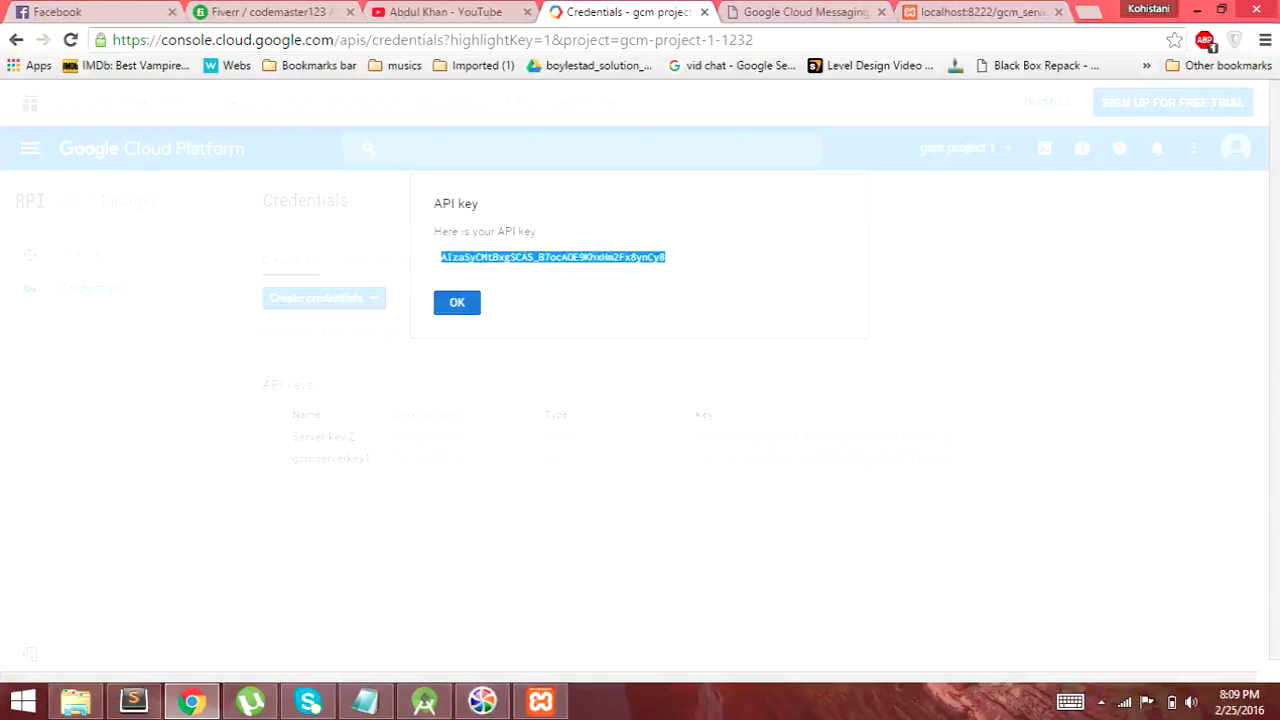
click(365, 700)
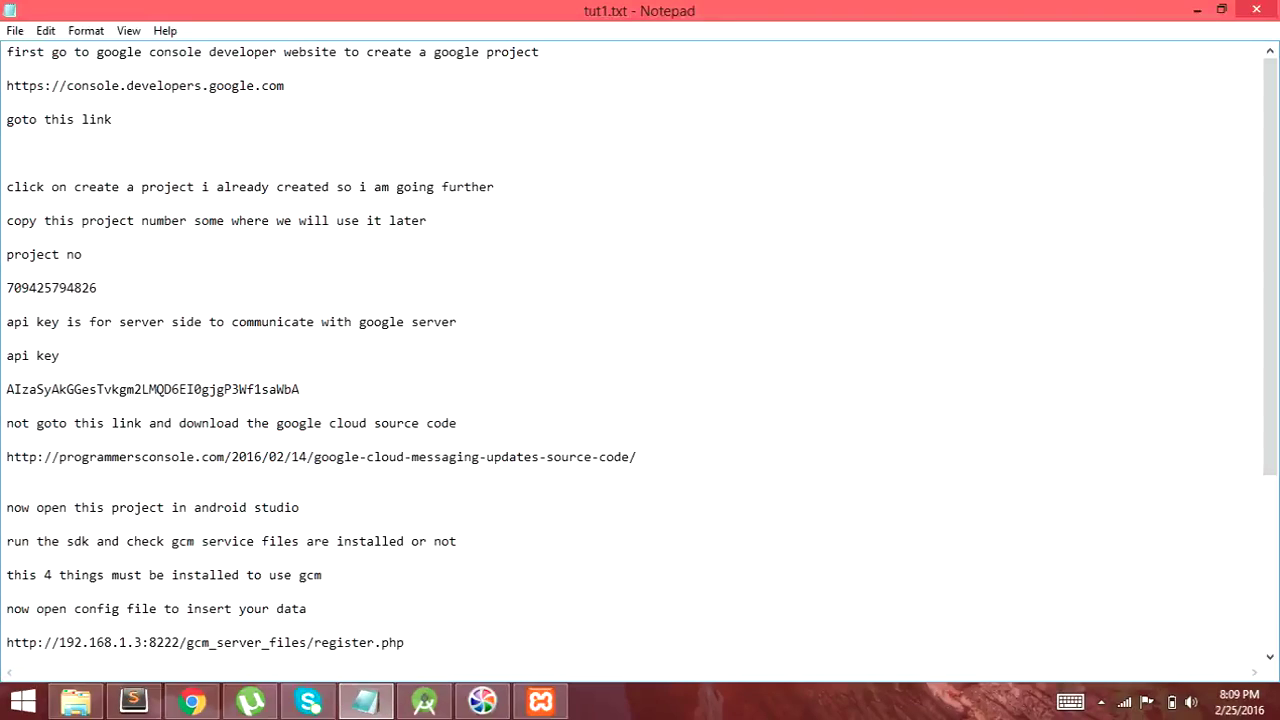
double_click(160, 389)
key(ctrl+v)
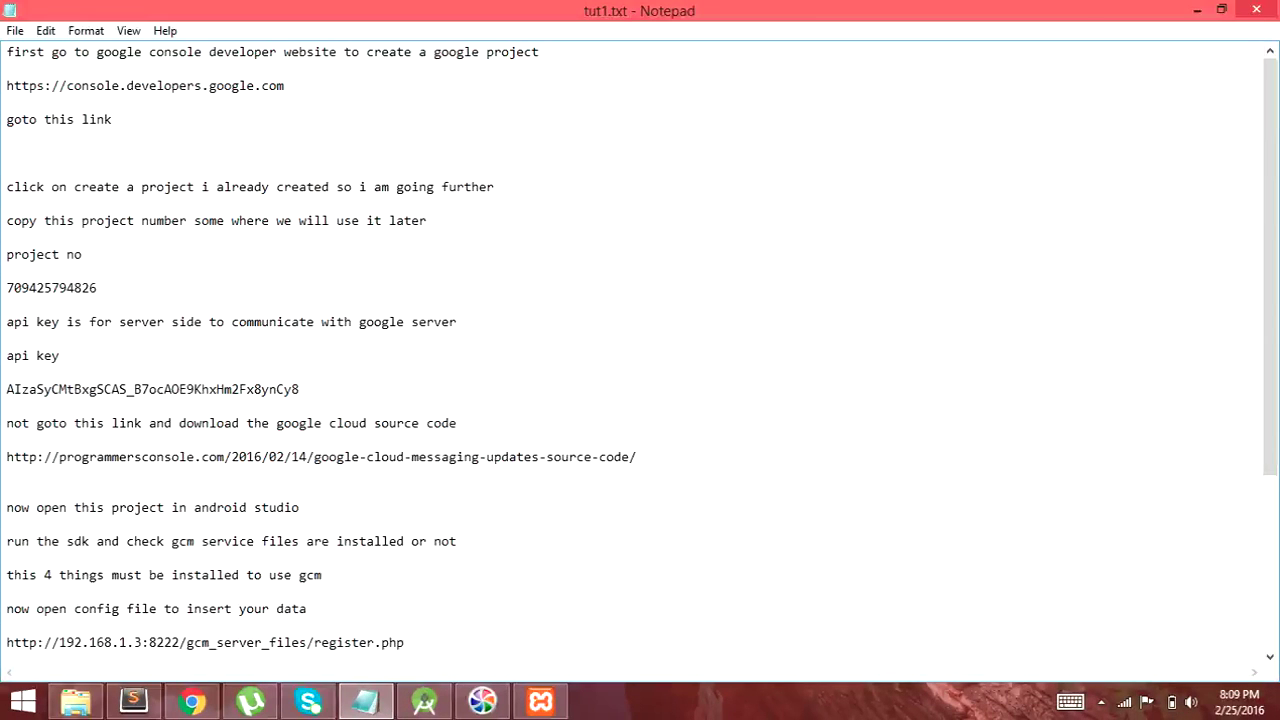
Copy the programmersconsole.com source code link from the notes and open it in Chrome.
drag(637, 457, 6, 457)
key(ctrl+c)
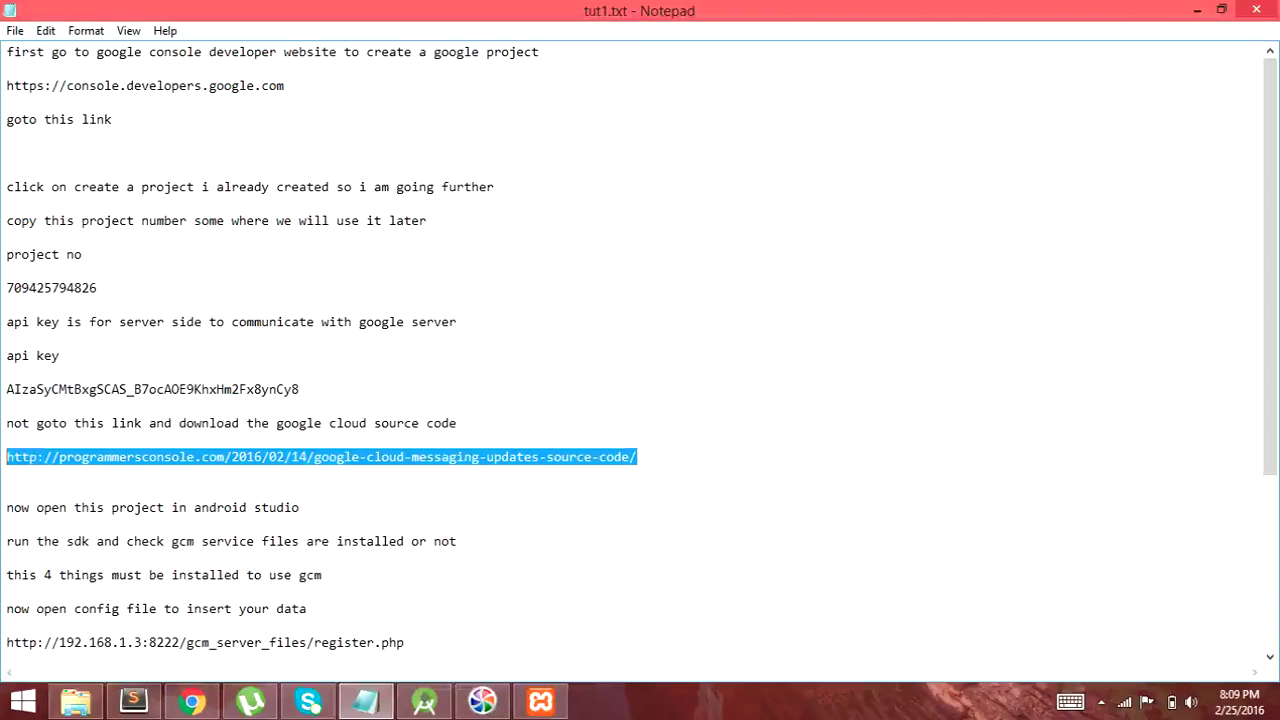
click(192, 701)
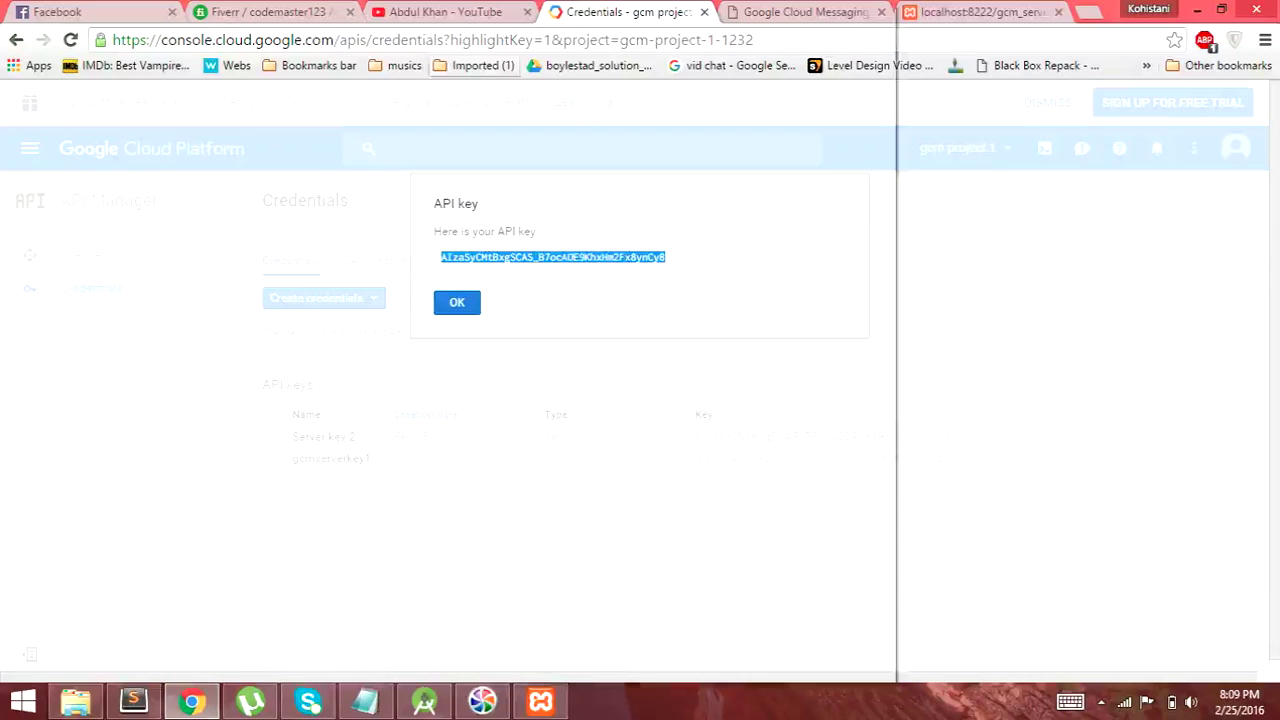
click(550, 40)
key(ctrl+v)
key(Return)
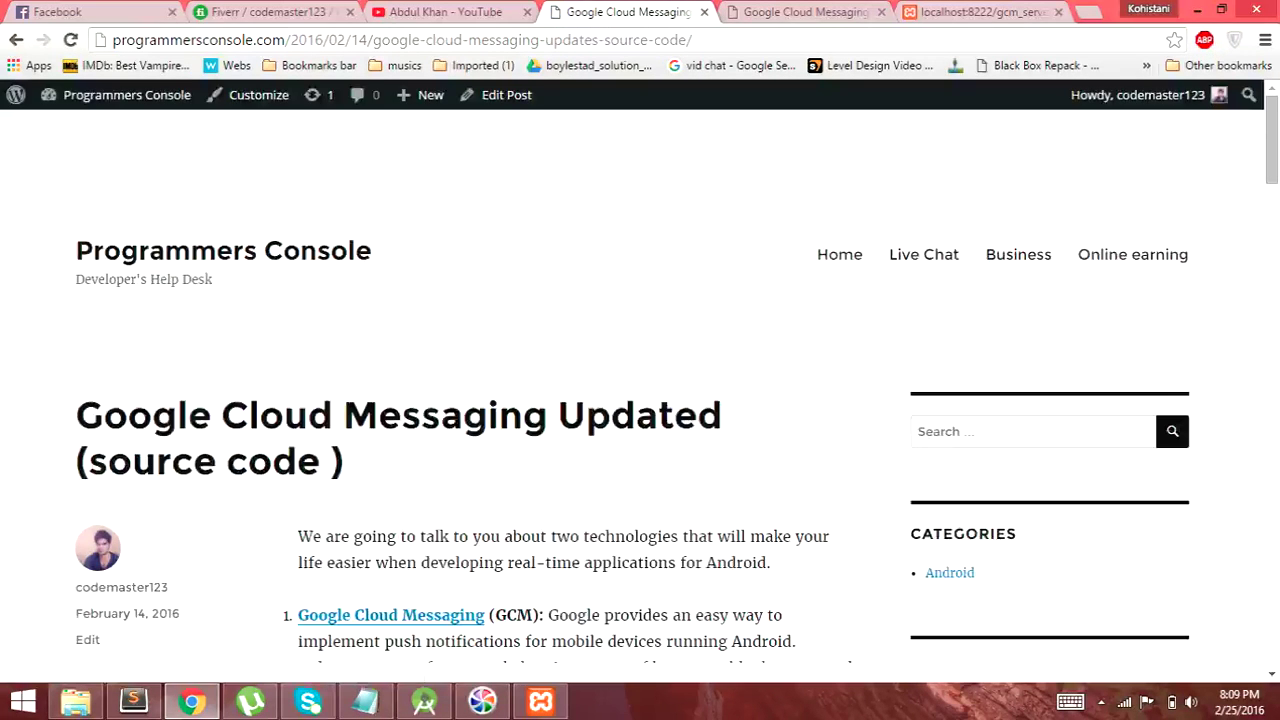
Locate the "Download Gcm source code" link and its instructions in the article, and return to the Notepad notes.
scroll(640, 390, down, 5)
scroll(640, 390, down, 17)
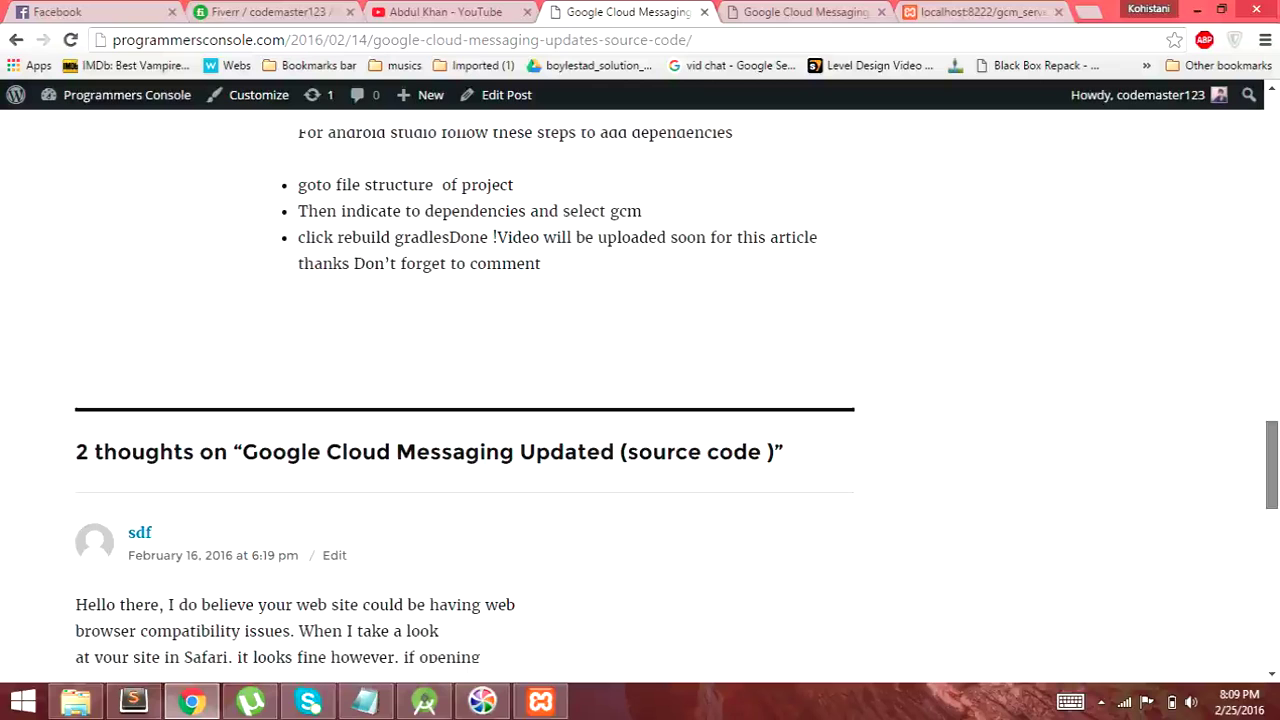
scroll(640, 390, down, 1)
scroll(640, 390, up, 4)
scroll(640, 390, up, 1)
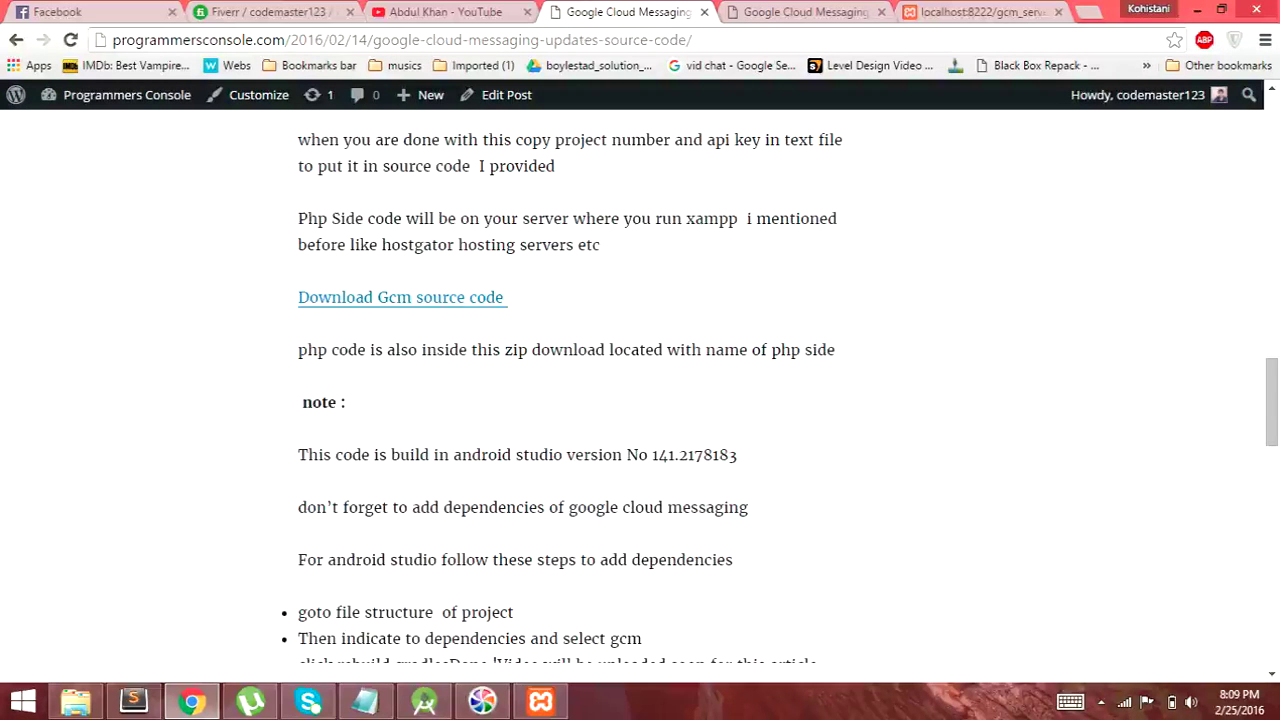
drag(298, 140, 373, 297)
click(512, 297)
drag(508, 297, 298, 140)
click(366, 701)
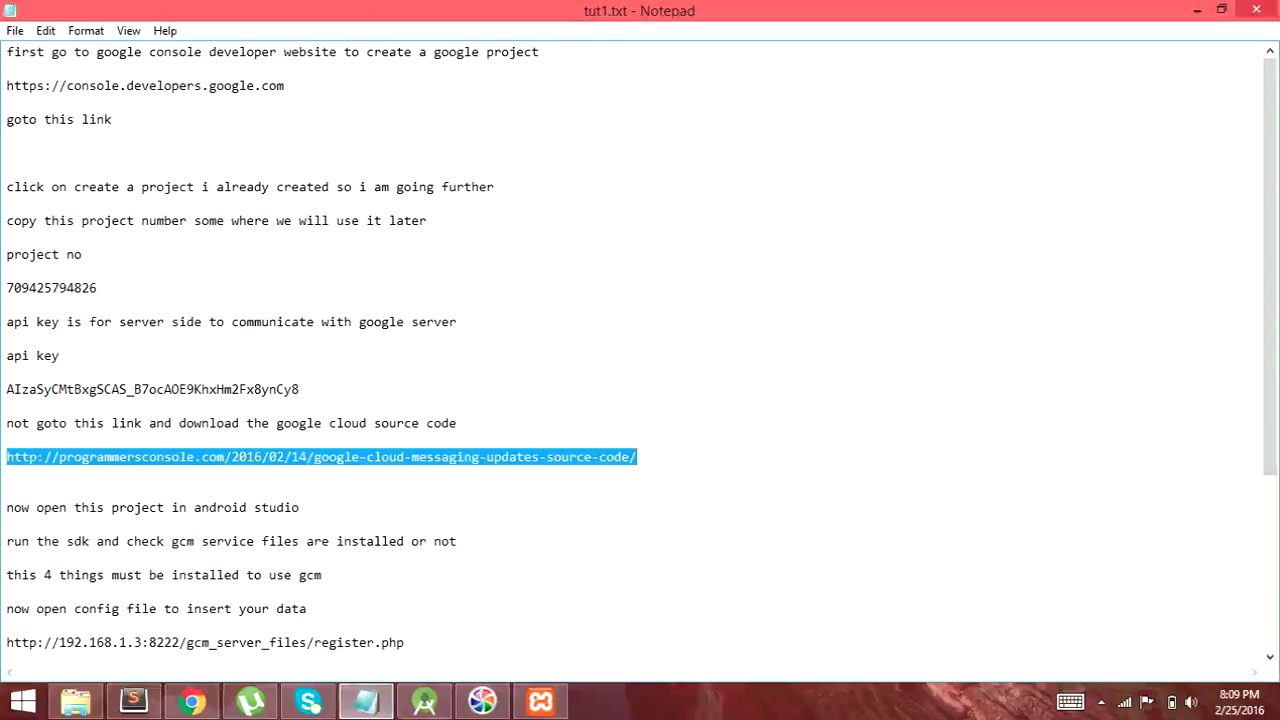
Switch from the notes to the GoogleCloudMesseging project in Android Studio and launch the standalone Android SDK Manager.
click(180, 507)
drag(13, 507, 305, 507)
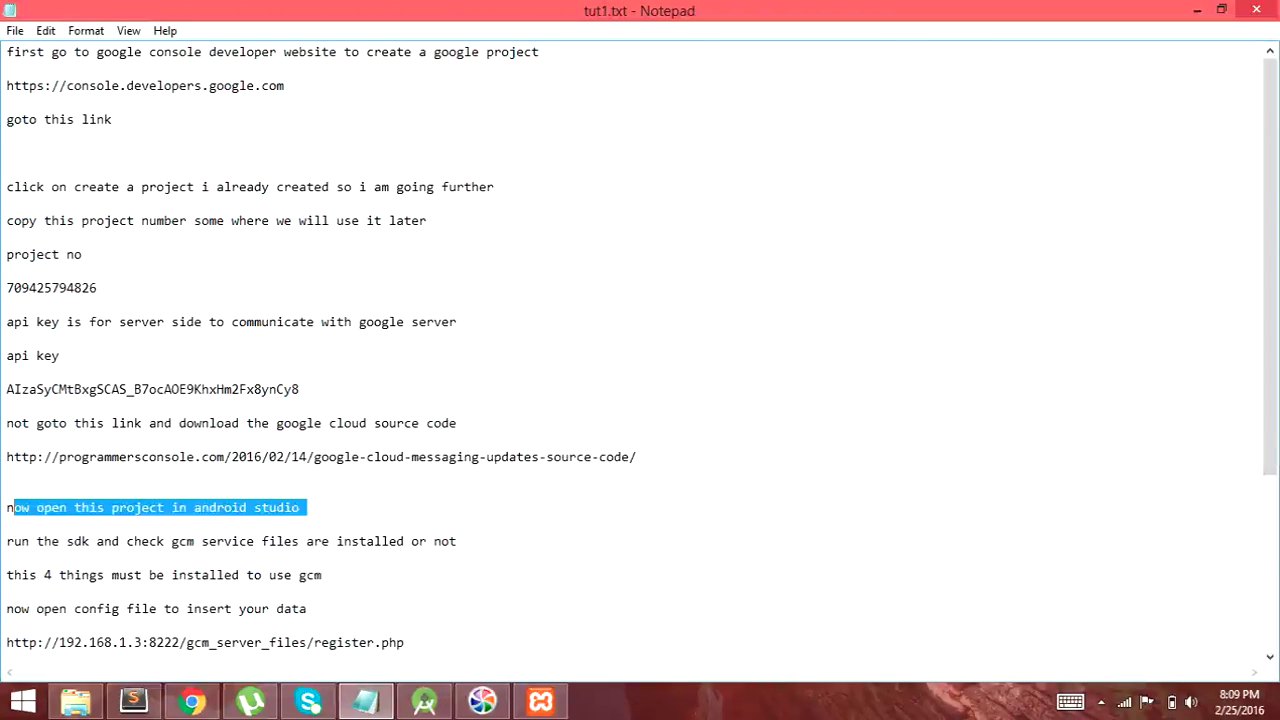
click(85, 541)
click(424, 701)
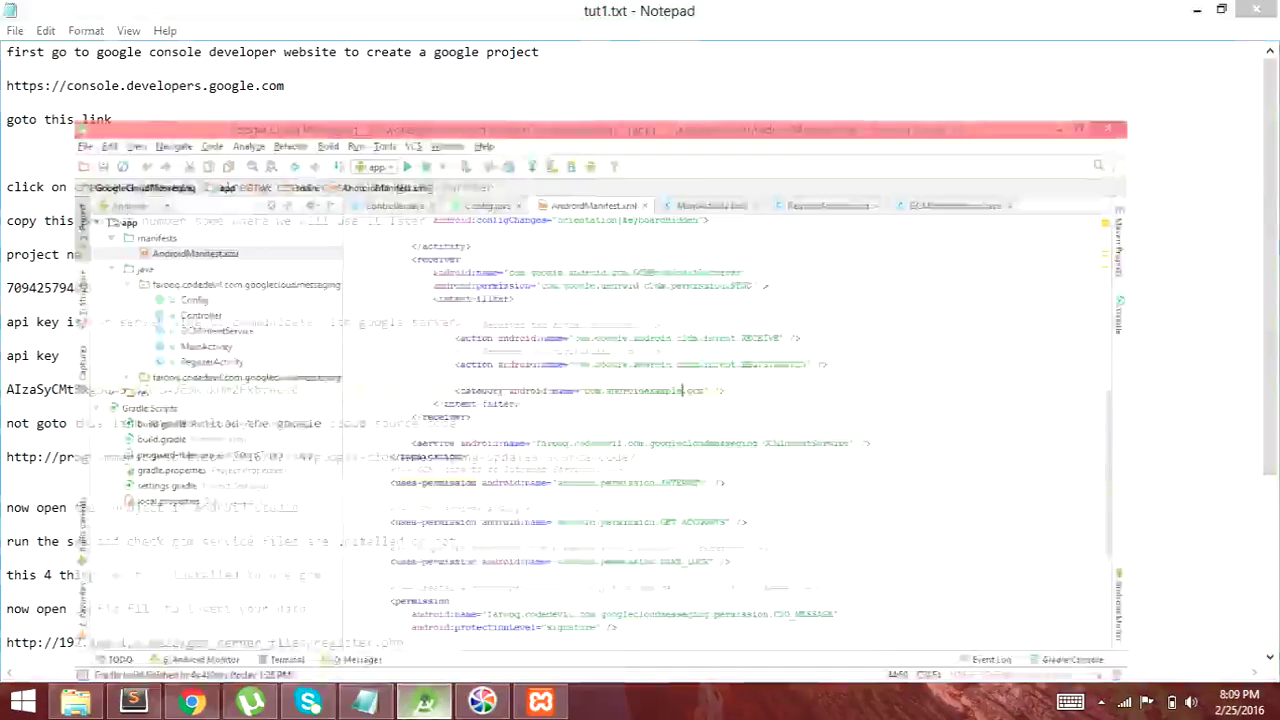
click(147, 218)
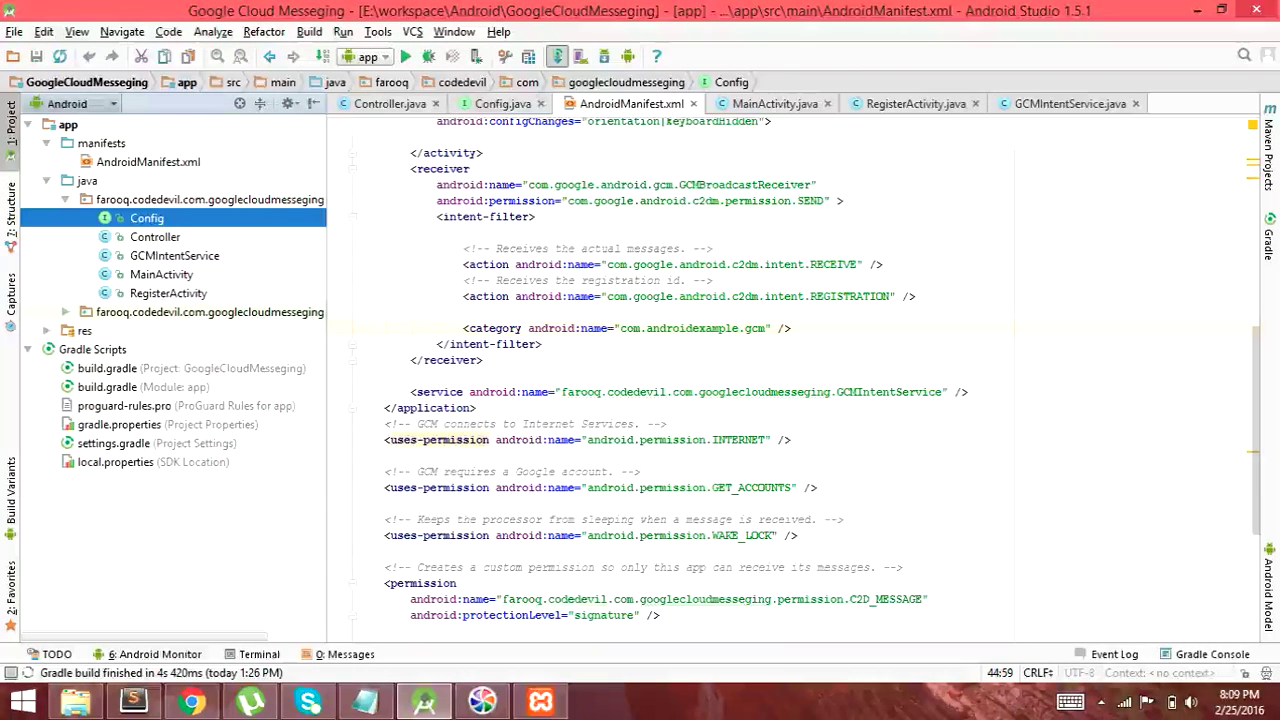
click(604, 56)
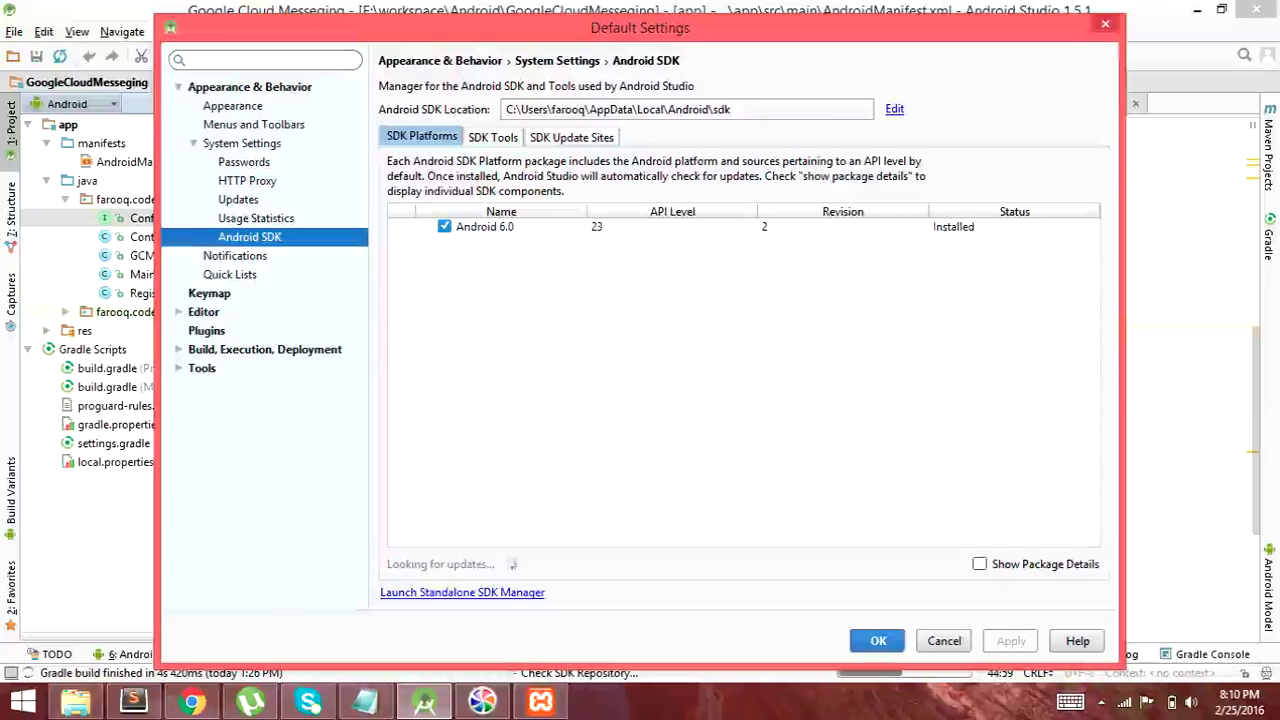
click(462, 592)
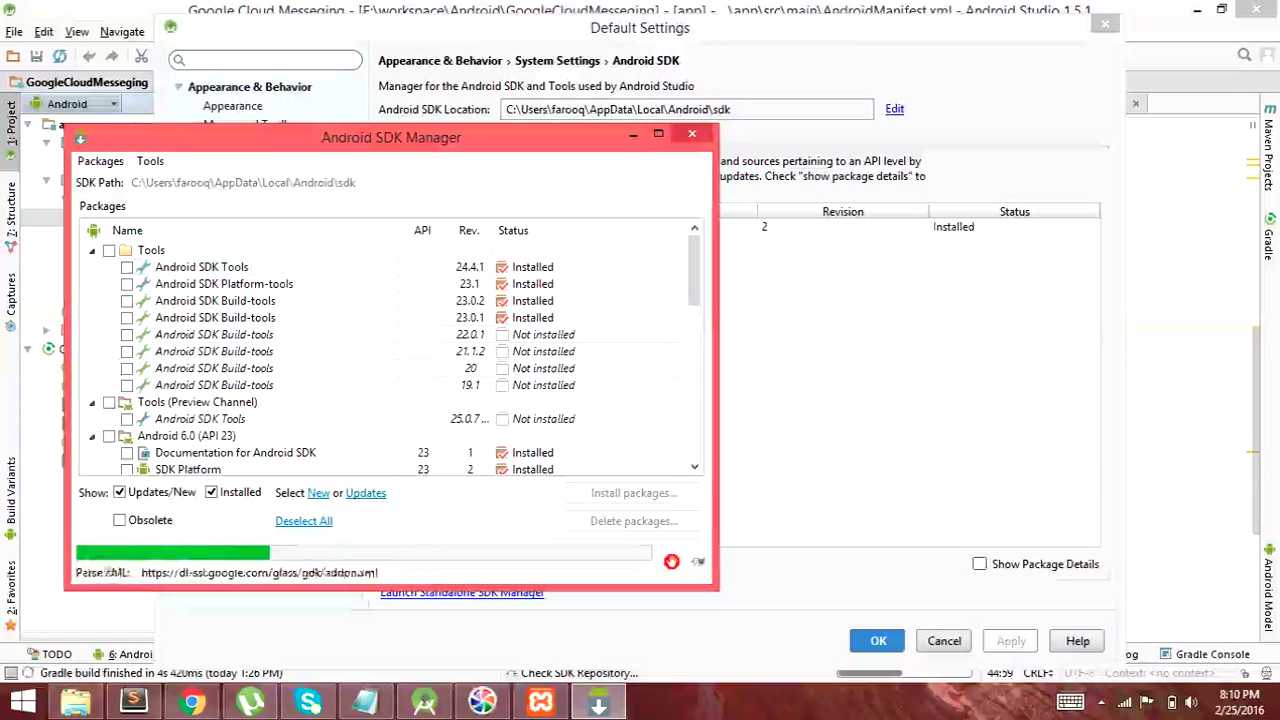
Show obsolete packages and mark Android Support Repository, Google Cloud Messaging for Android Library, Google Play services and Google Repository under Extras.
click(100, 161)
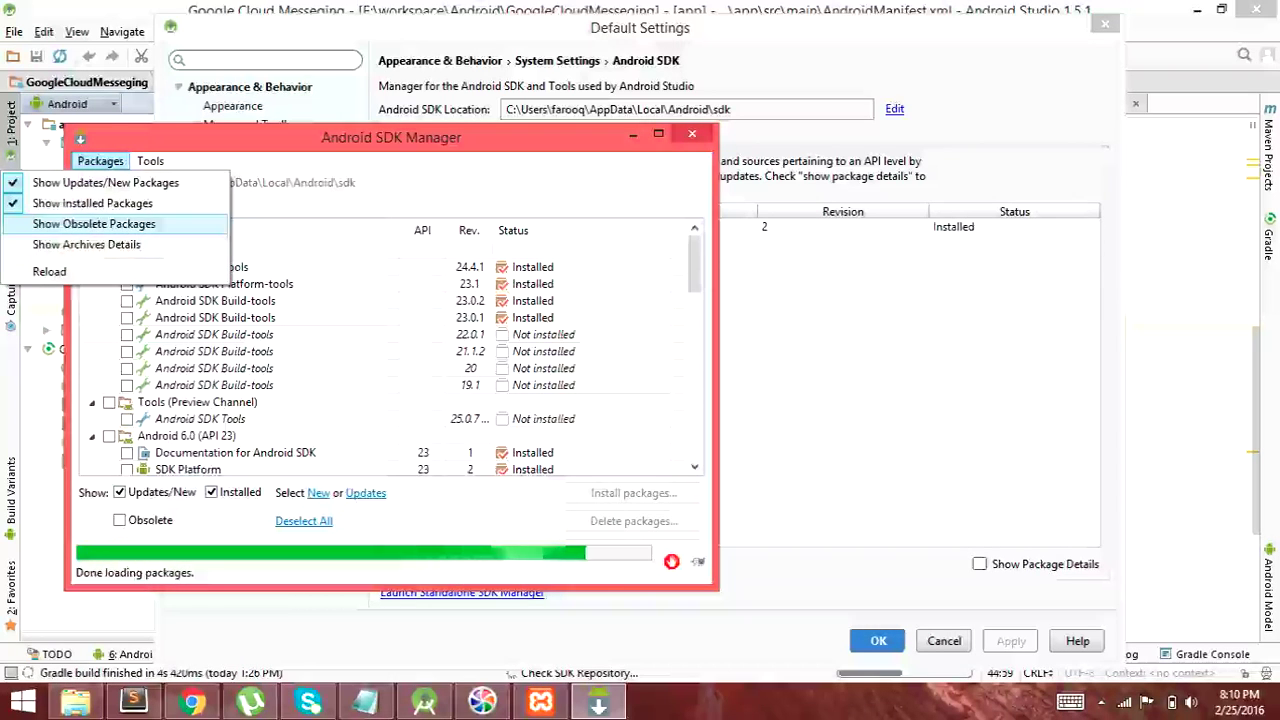
click(94, 223)
drag(694, 254, 694, 427)
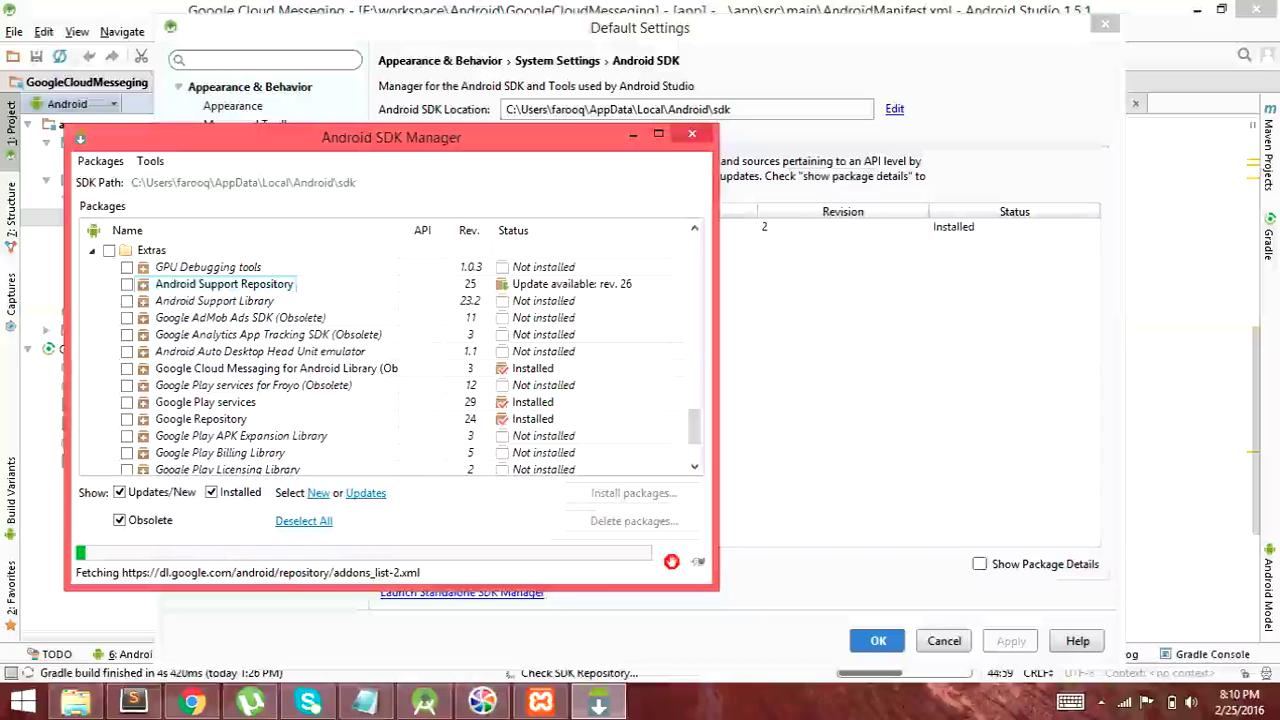
click(127, 284)
click(127, 368)
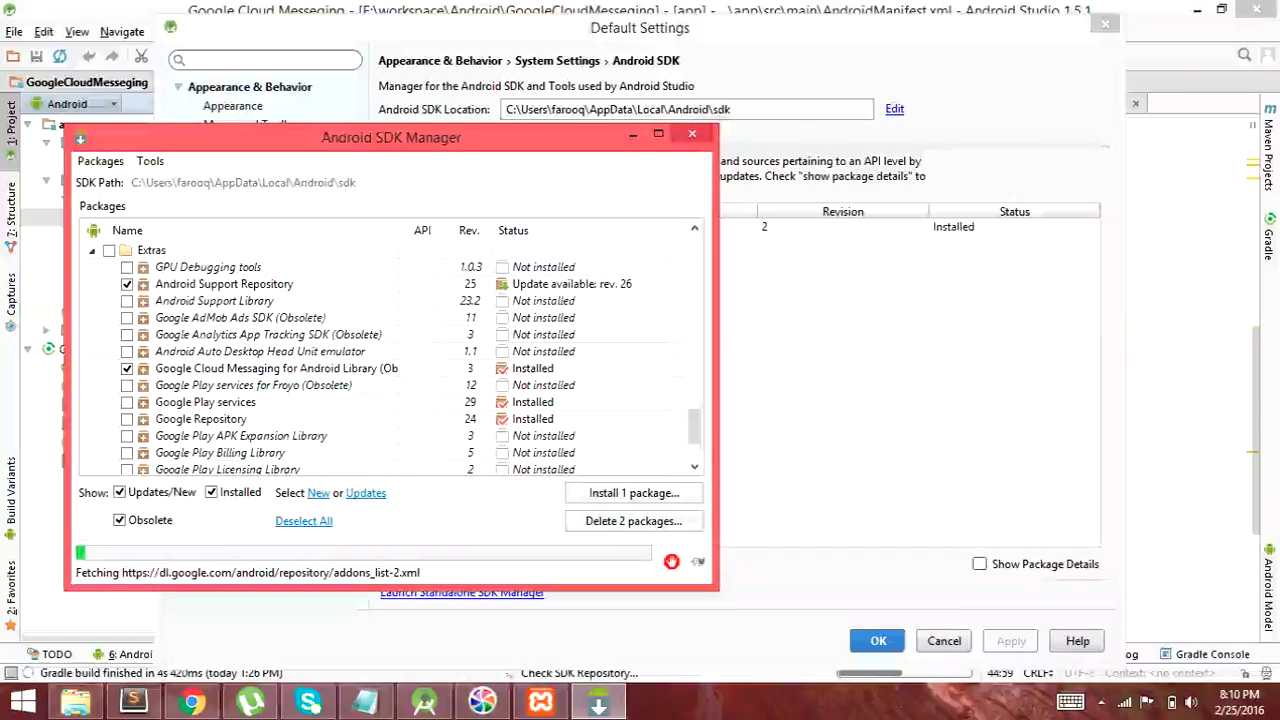
click(127, 402)
click(127, 419)
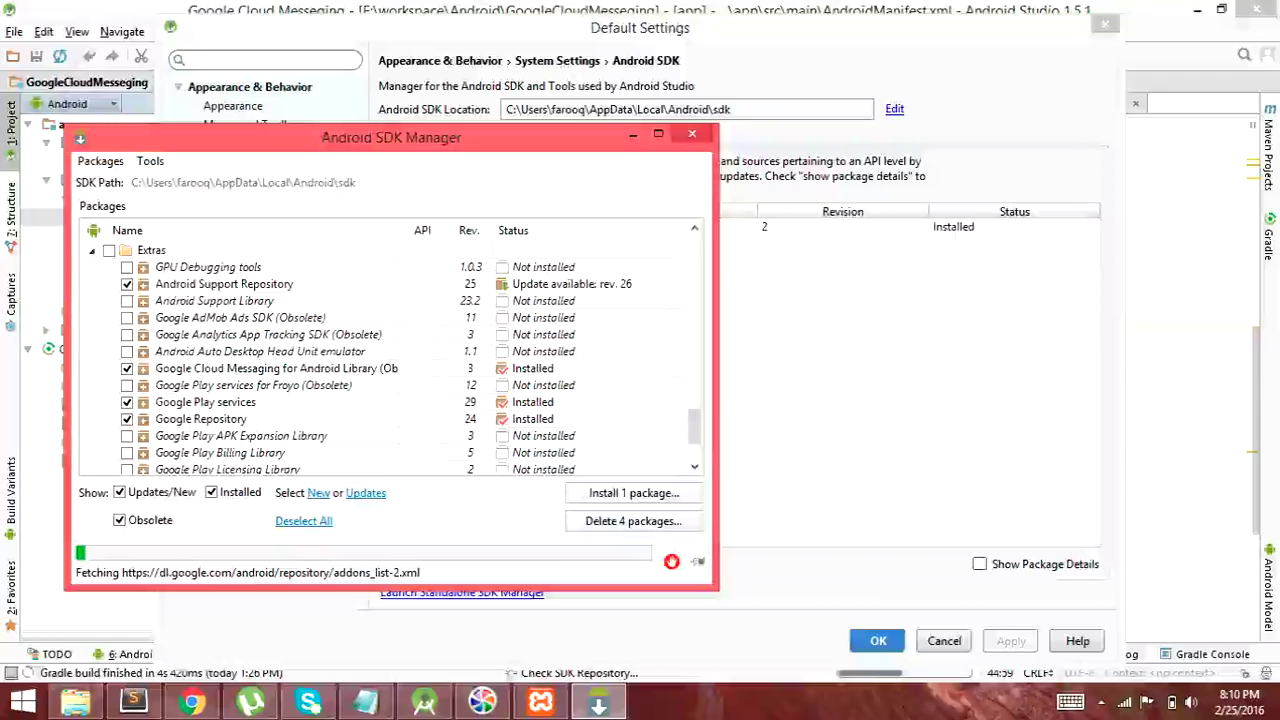
Return to the Notepad notes and highlight the lines about the four required GCM packages and opening the config file.
click(370, 701)
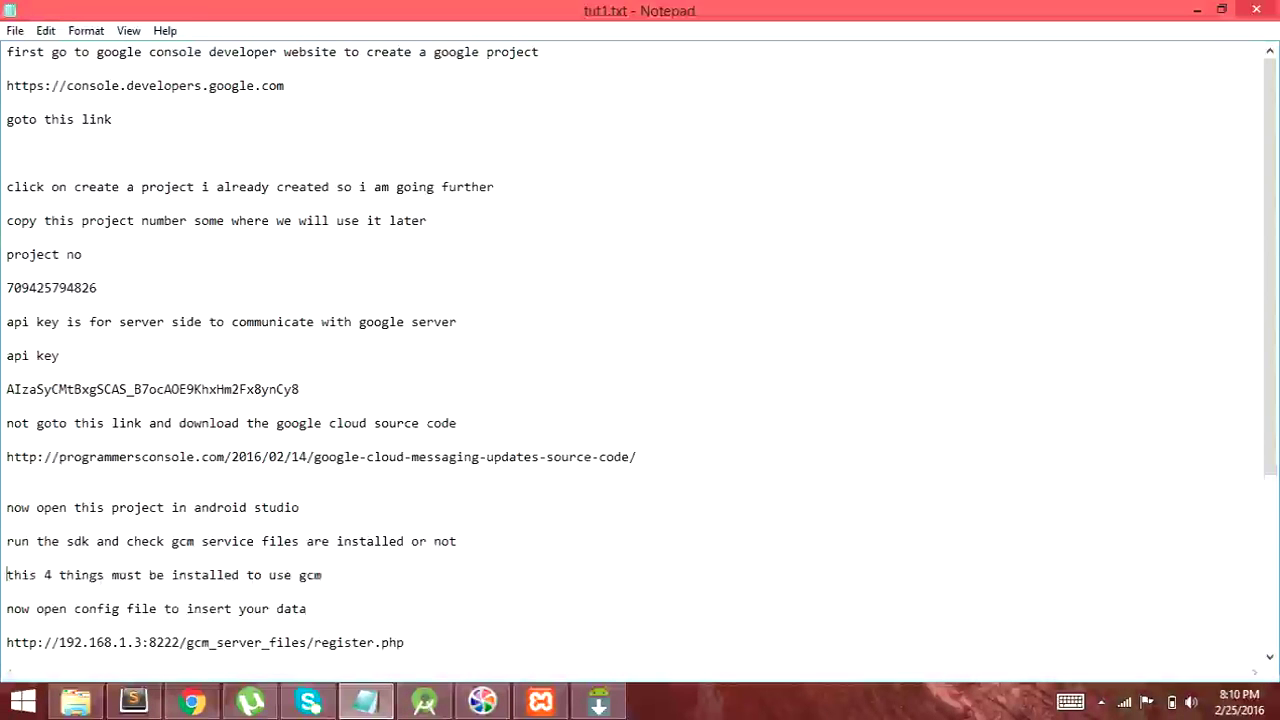
drag(7, 575, 329, 575)
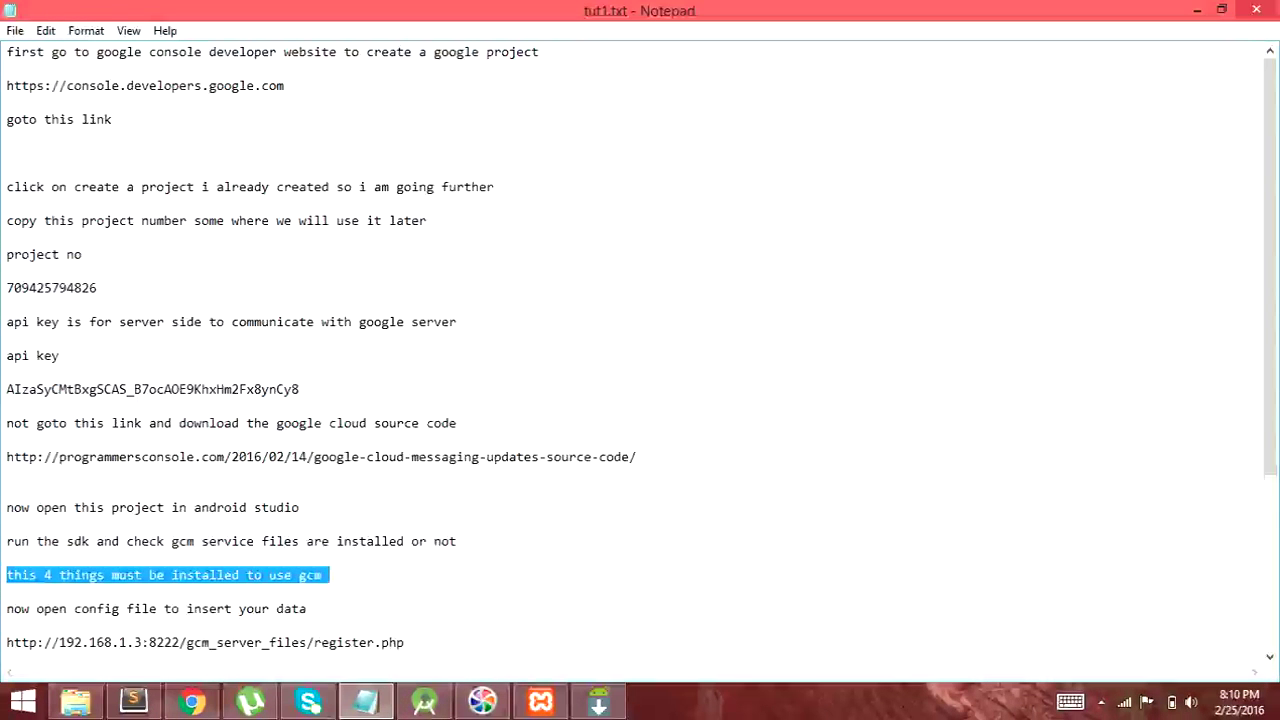
key(Down)
key(ctrl+shift+Left)
key(ctrl+shift+Left)
key(ctrl+shift+Left)
key(ctrl+shift+Left)
key(ctrl+shift+Left)
key(ctrl+shift+Left)
key(ctrl+shift+Left)
key(ctrl+shift+Left)
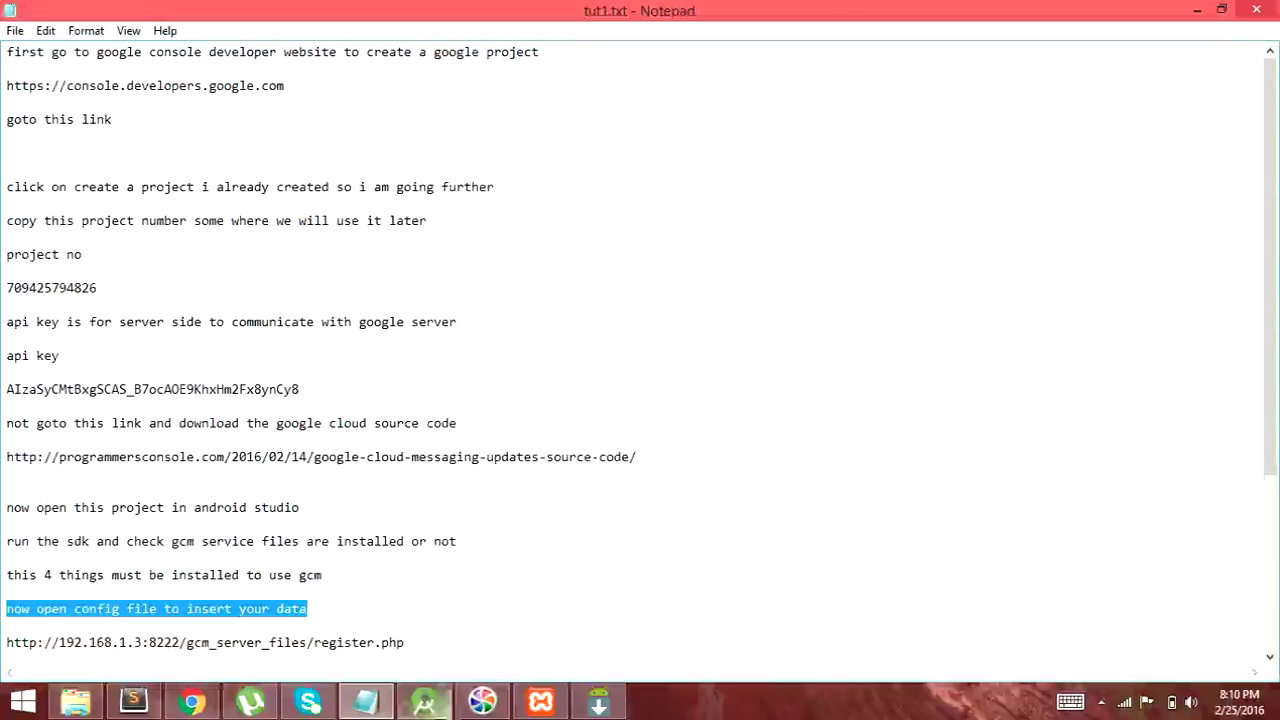
Return to Android Studio, close the Default Settings and SDK Manager windows, and open the Config file.
click(482, 701)
click(424, 701)
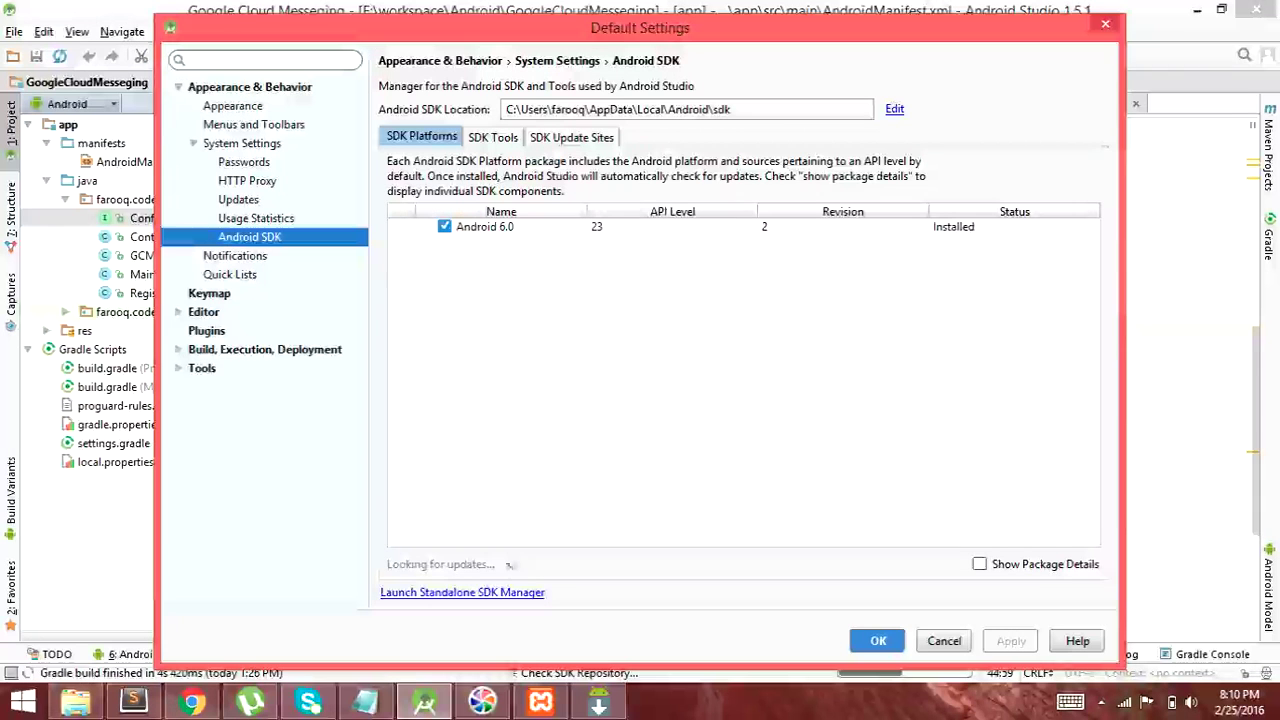
key(alt+Tab)
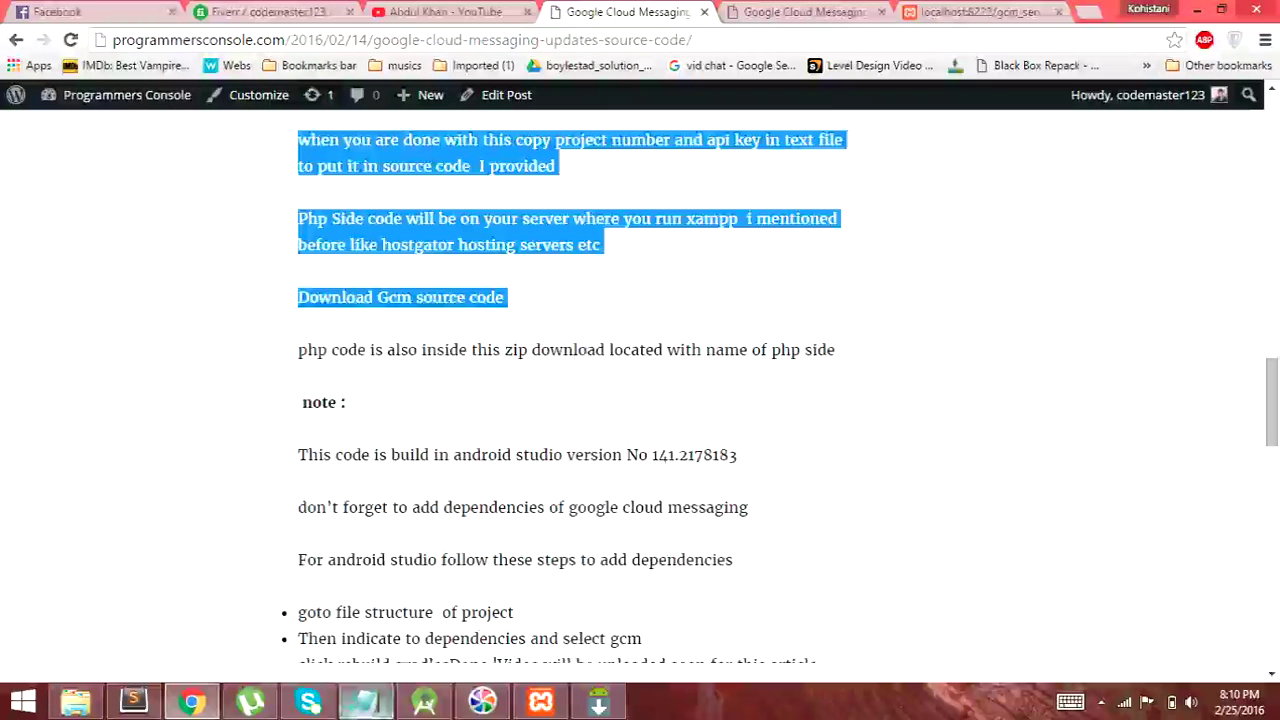
click(424, 702)
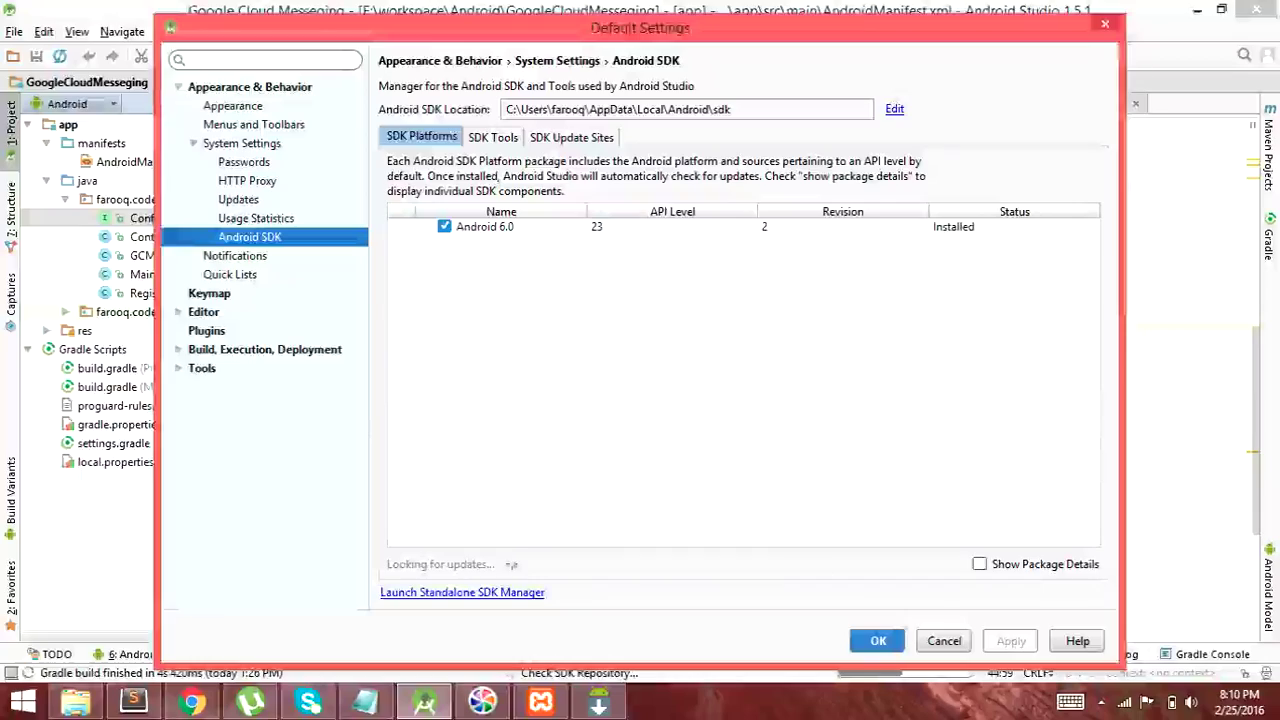
key(Escape)
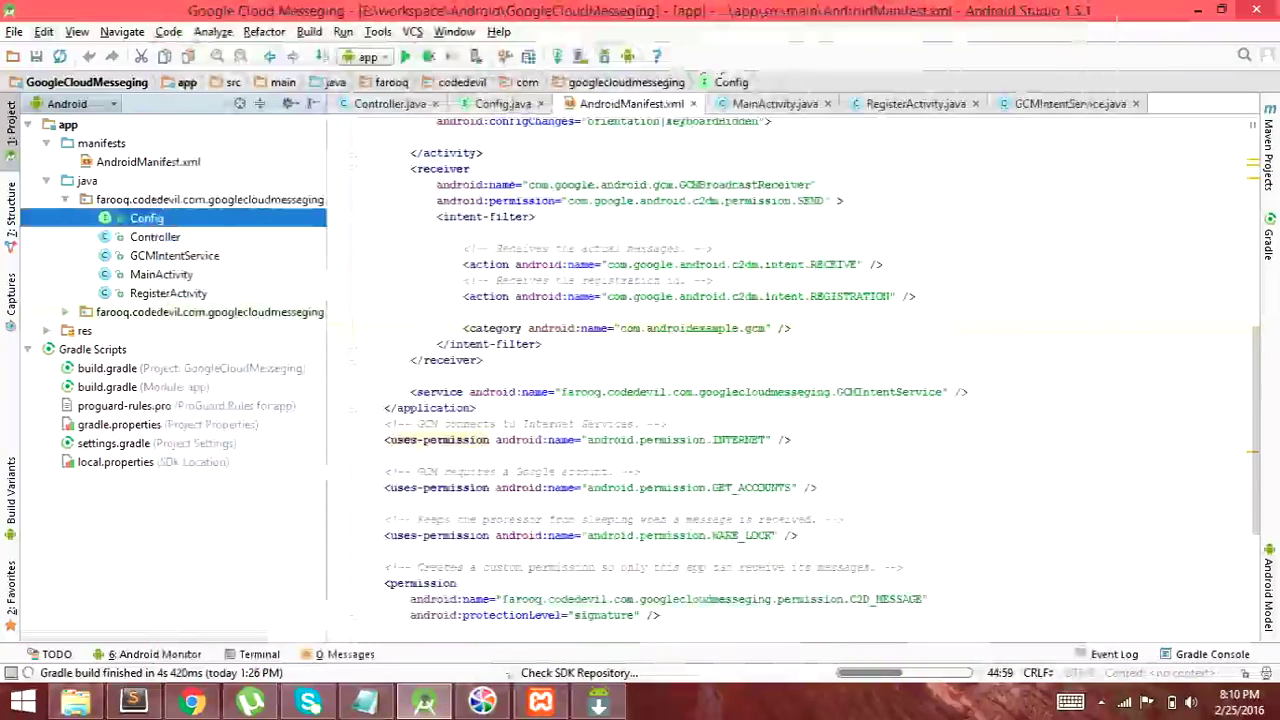
right_click(598, 702)
click(562, 652)
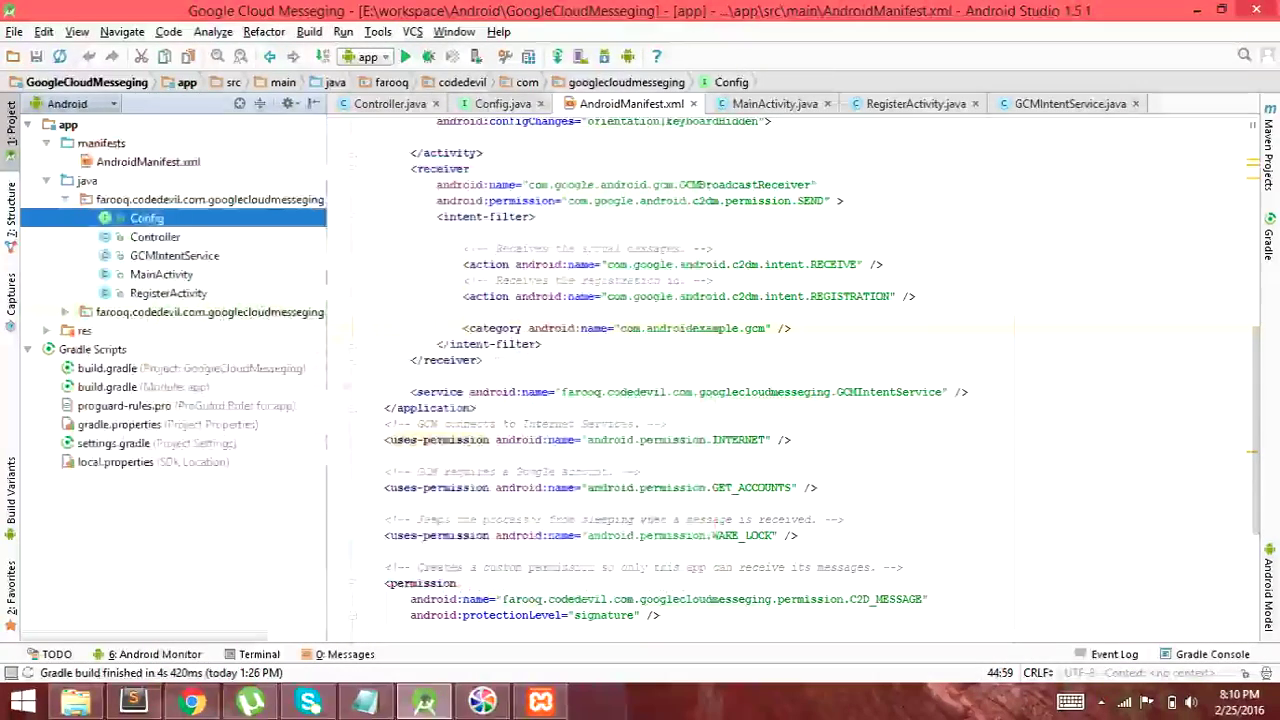
key(Return)
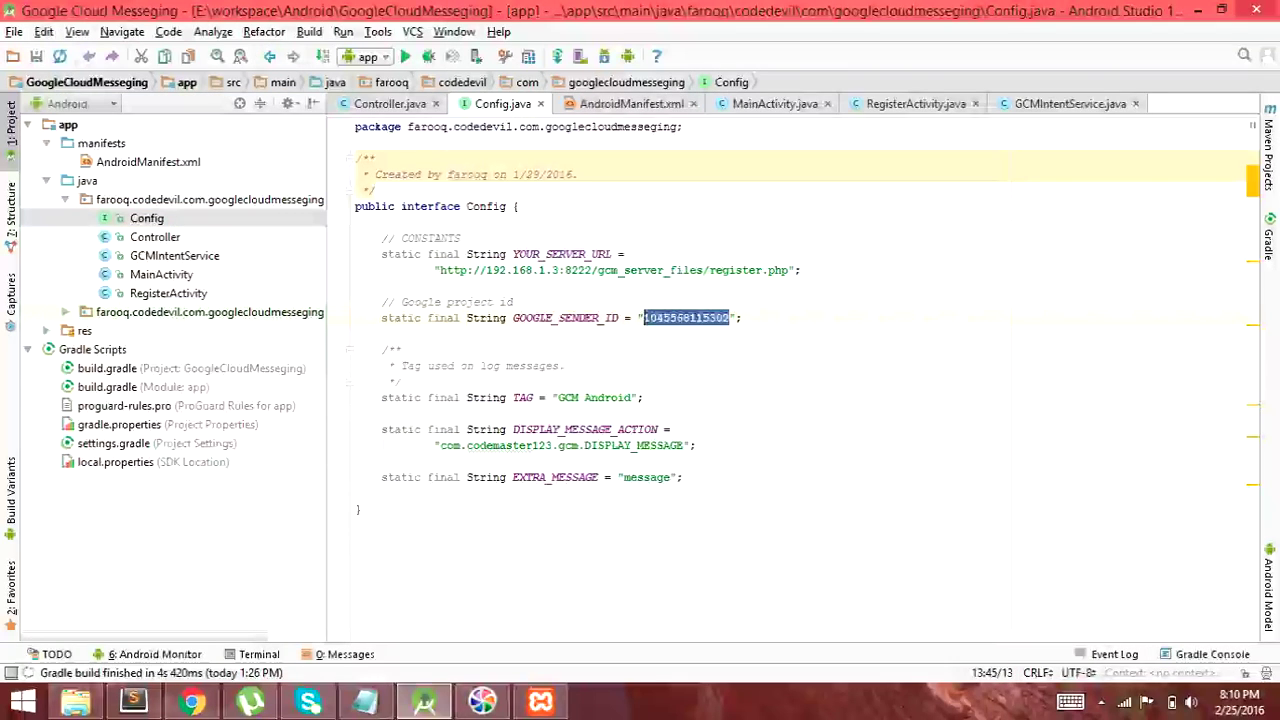
Highlight the register.php address assigned to YOUR_SERVER_URL in Config.java.
drag(461, 238, 625, 254)
click(592, 270)
click(644, 270)
click(625, 254)
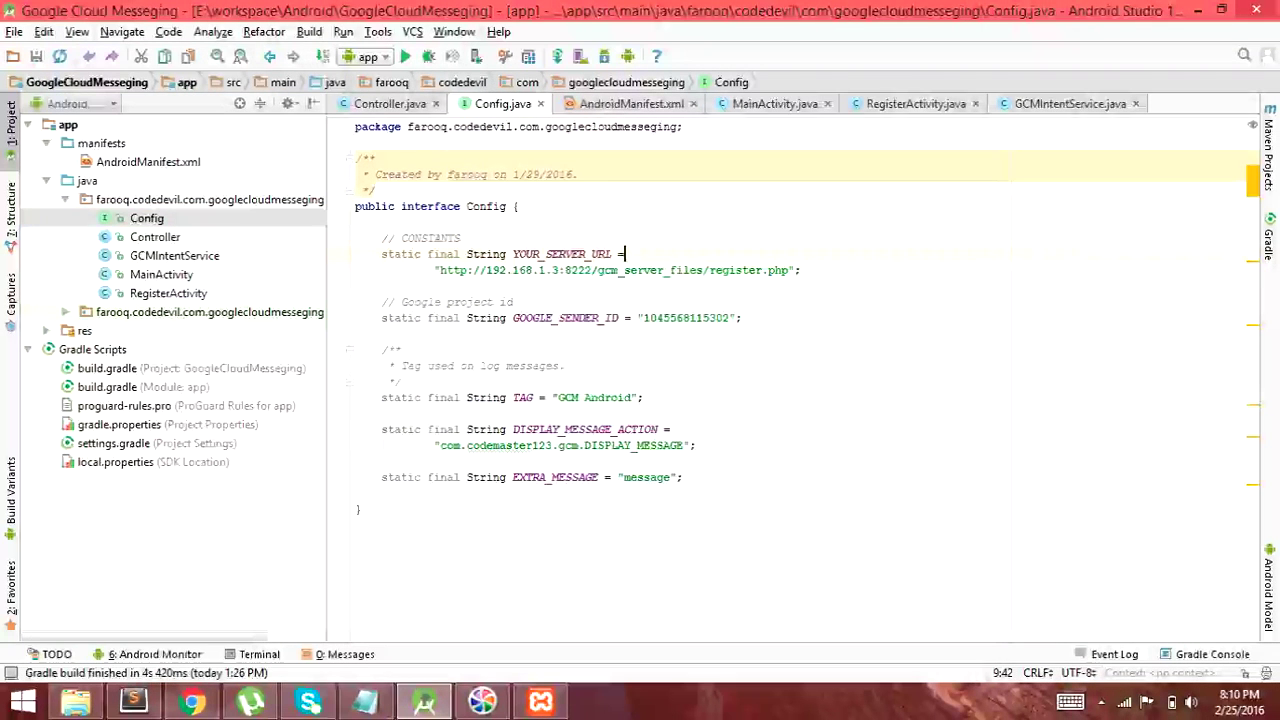
drag(797, 270, 422, 270)
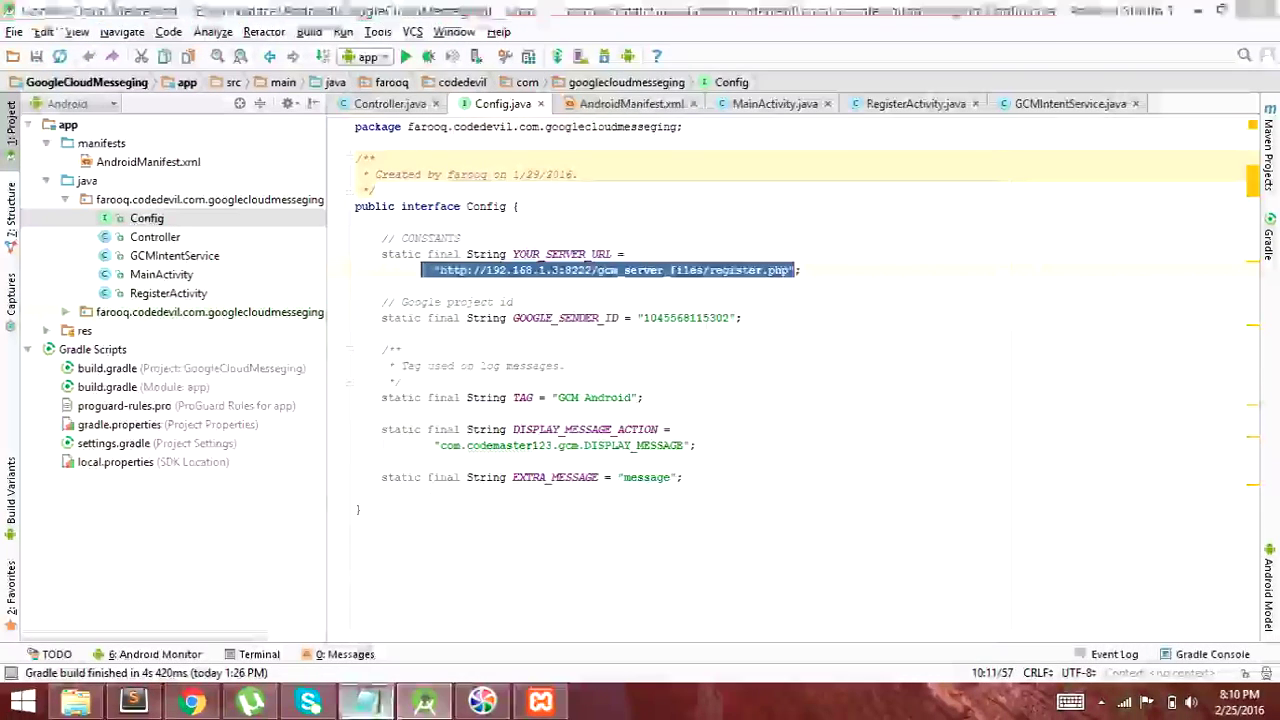
Read the Notepad lines about the register.php server URL and changing it to match the location of the PHP files.
key(alt+Tab)
click(308, 643)
key(Down)
key(Down)
key(Down)
key(Down)
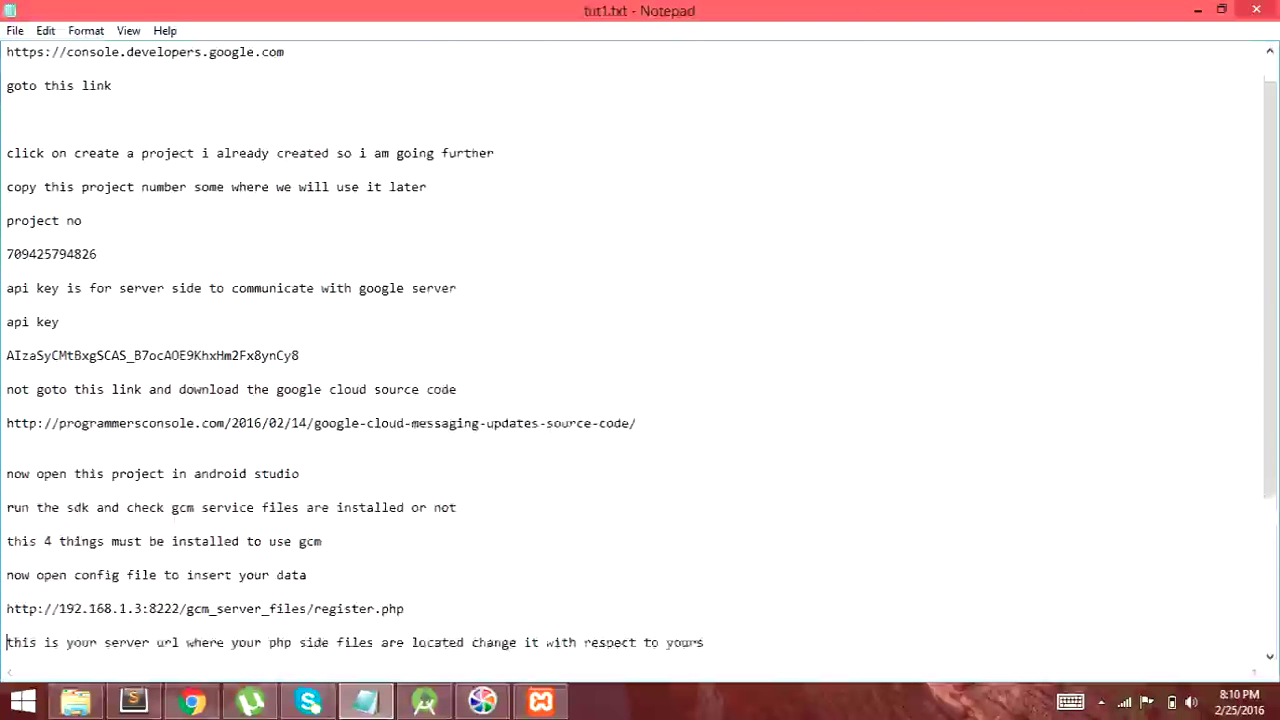
key(Up)
key(Up)
key(shift+Down)
key(Up)
key(Up)
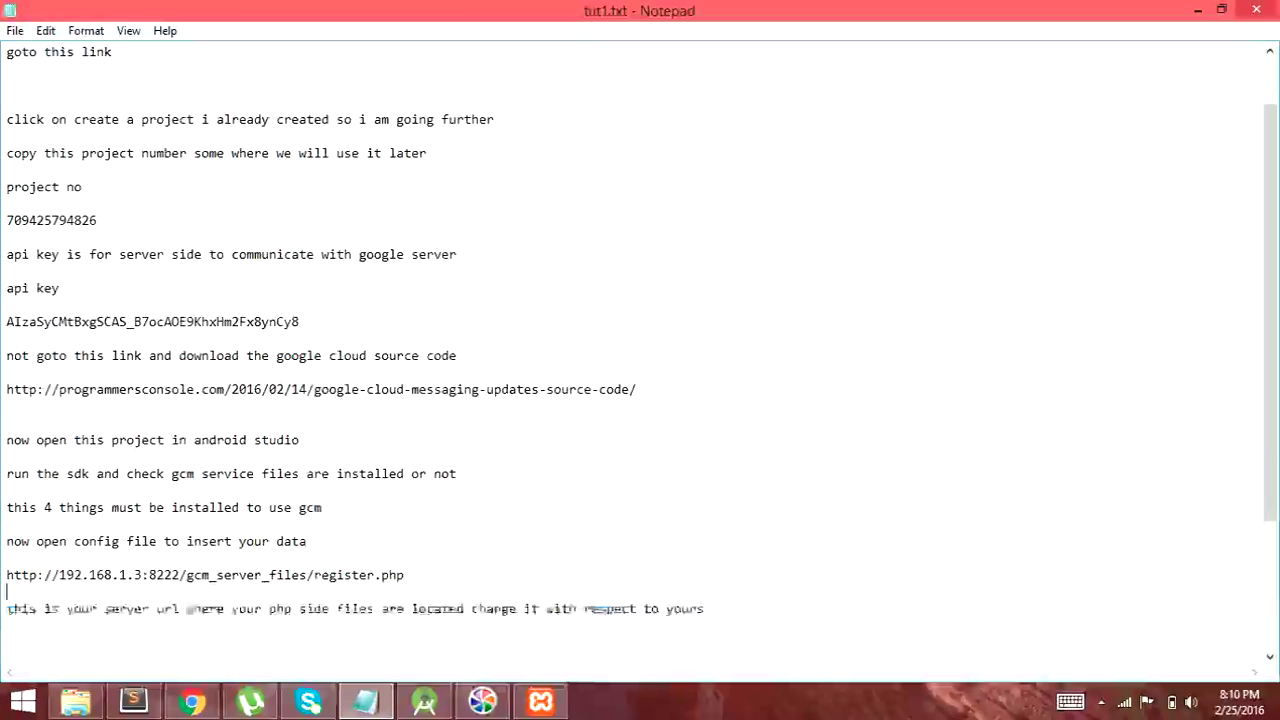
key(Down)
key(shift+Down)
key(End)
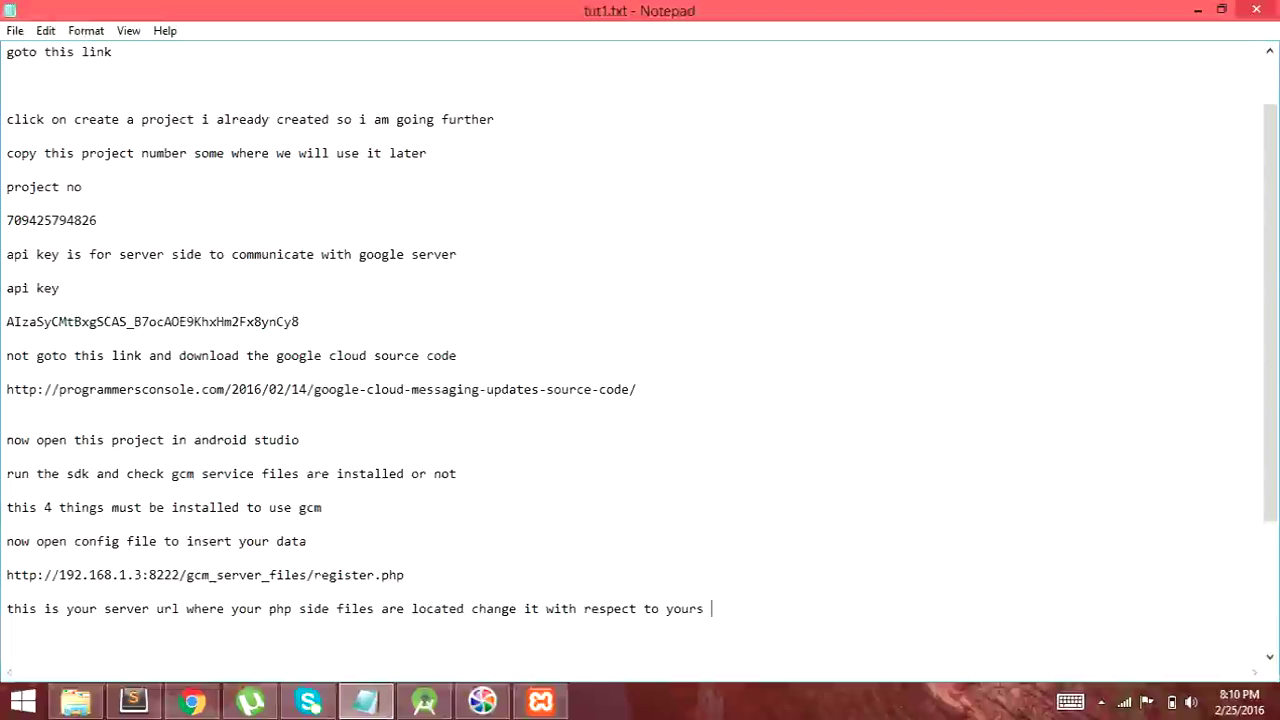
Go back to Config.java in Android Studio and highlight the "Google project id" comment above GOOGLE_SENDER_ID.
click(424, 700)
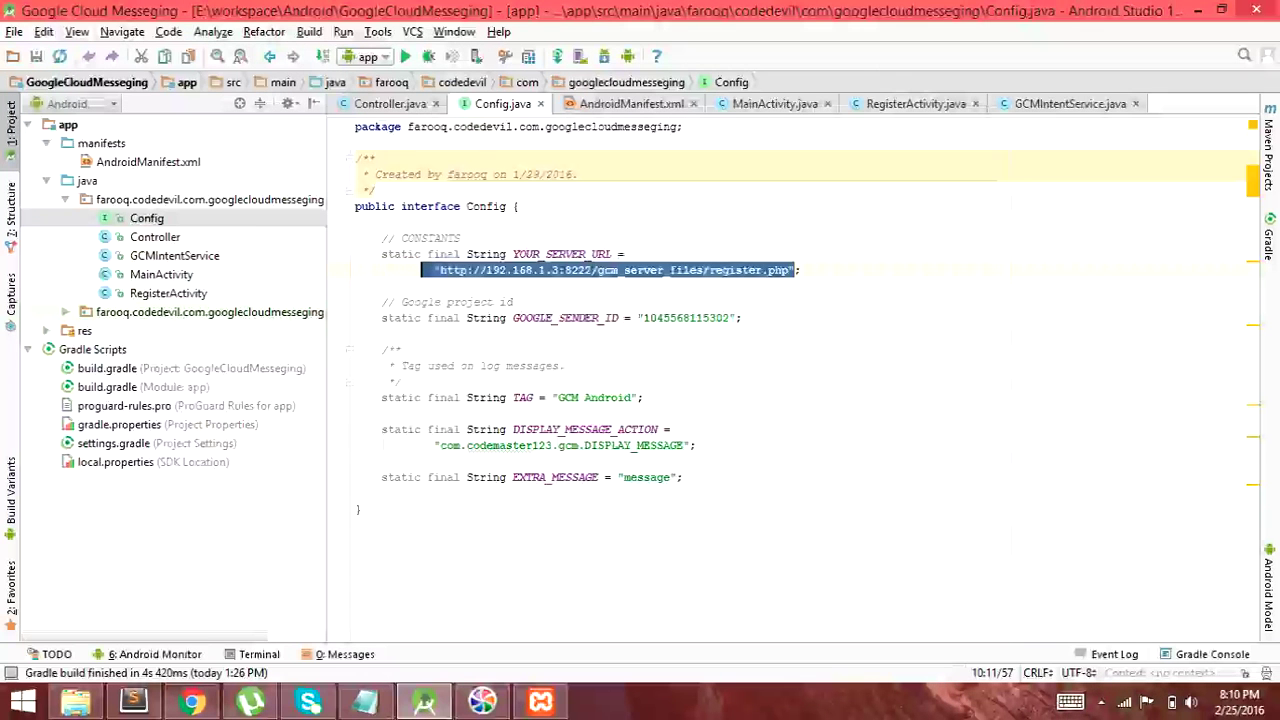
click(703, 318)
click(743, 318)
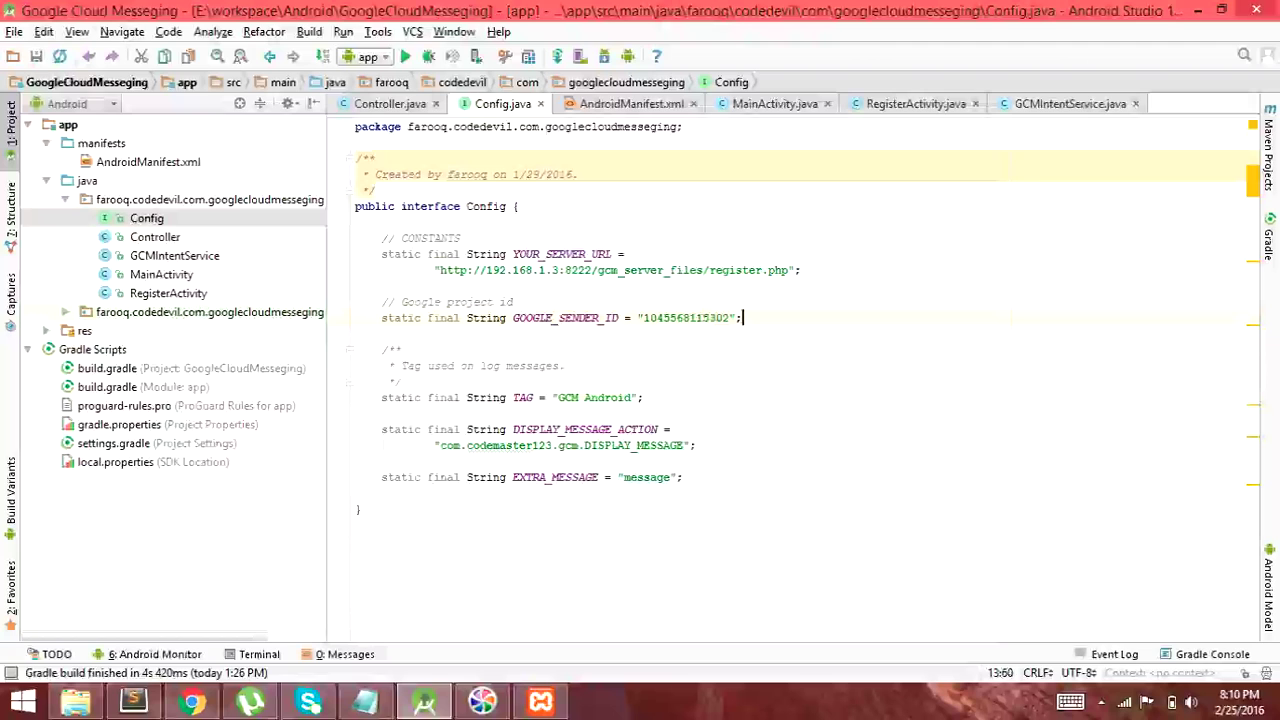
drag(513, 302, 395, 302)
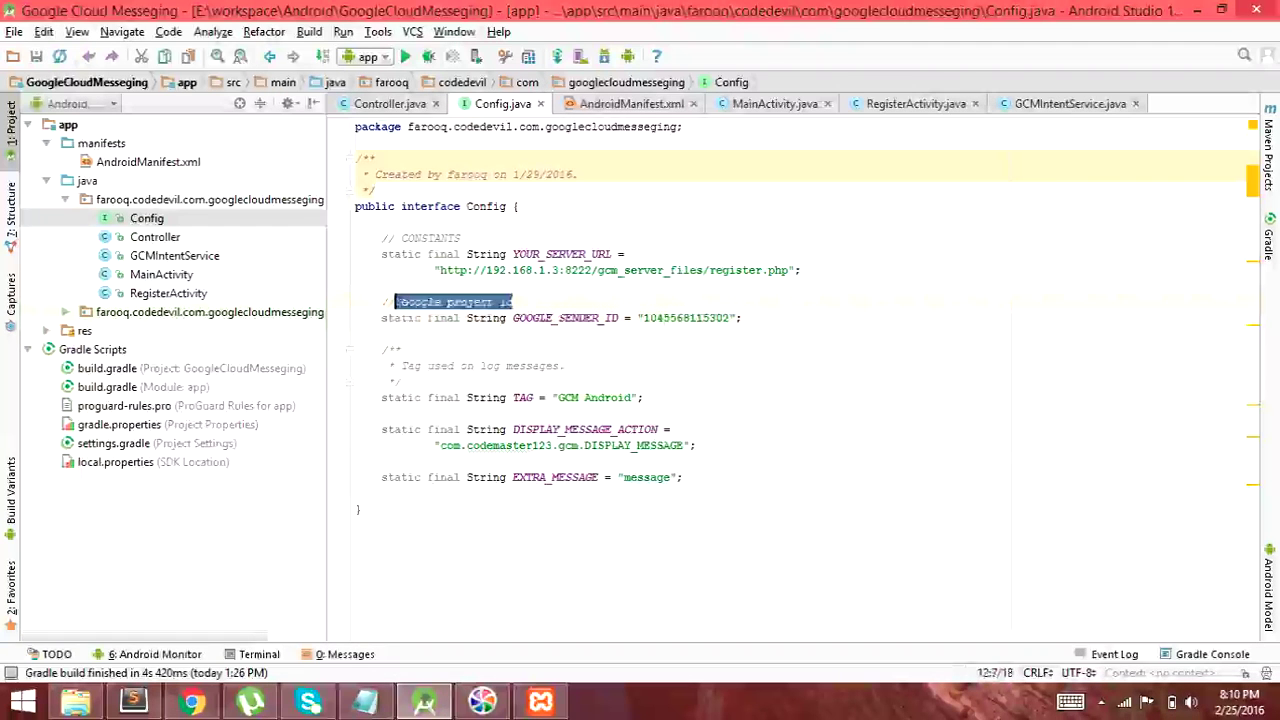
Select the project number under "project no" in the Notepad notes and return to Android Studio.
click(366, 702)
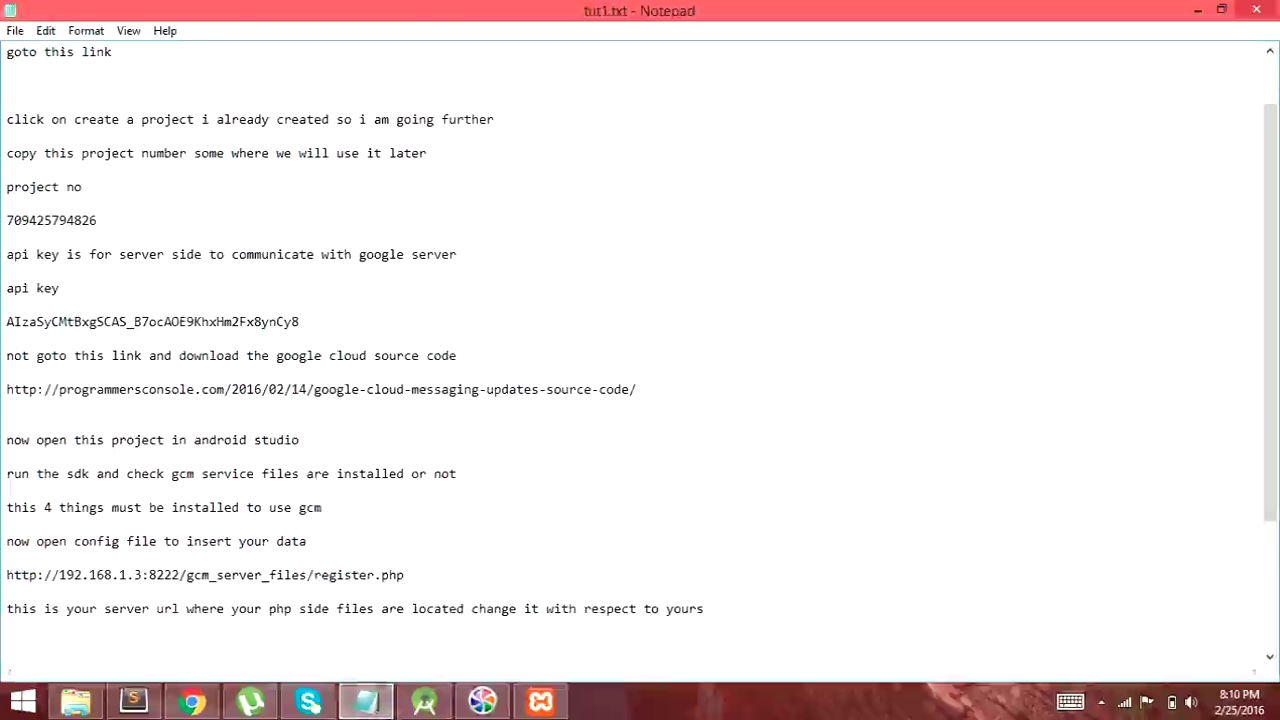
double_click(52, 221)
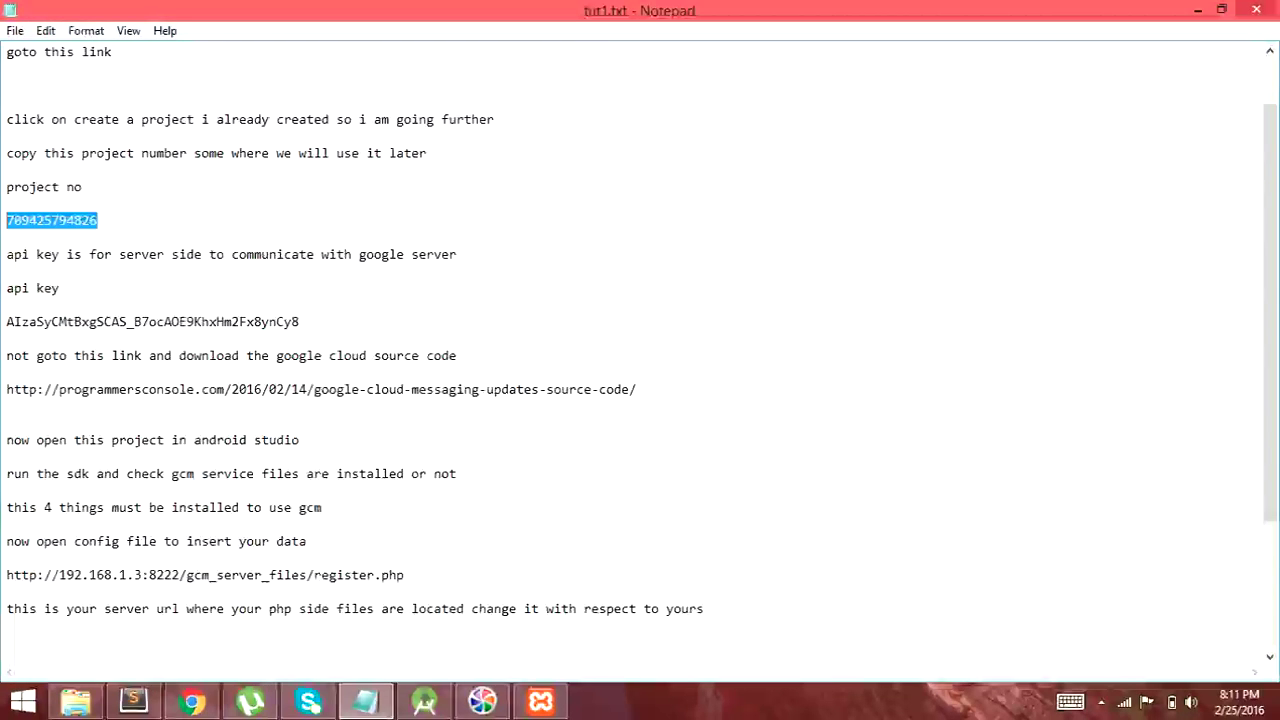
click(424, 700)
click(366, 702)
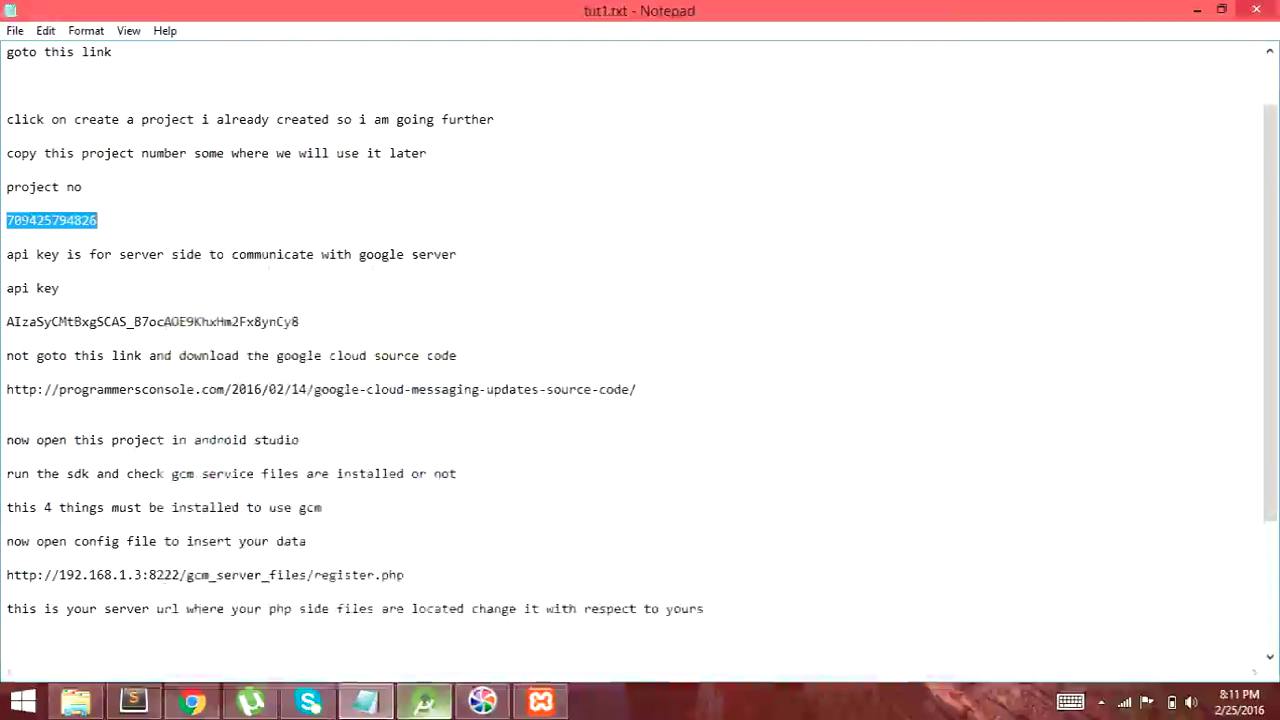
key(alt+Tab)
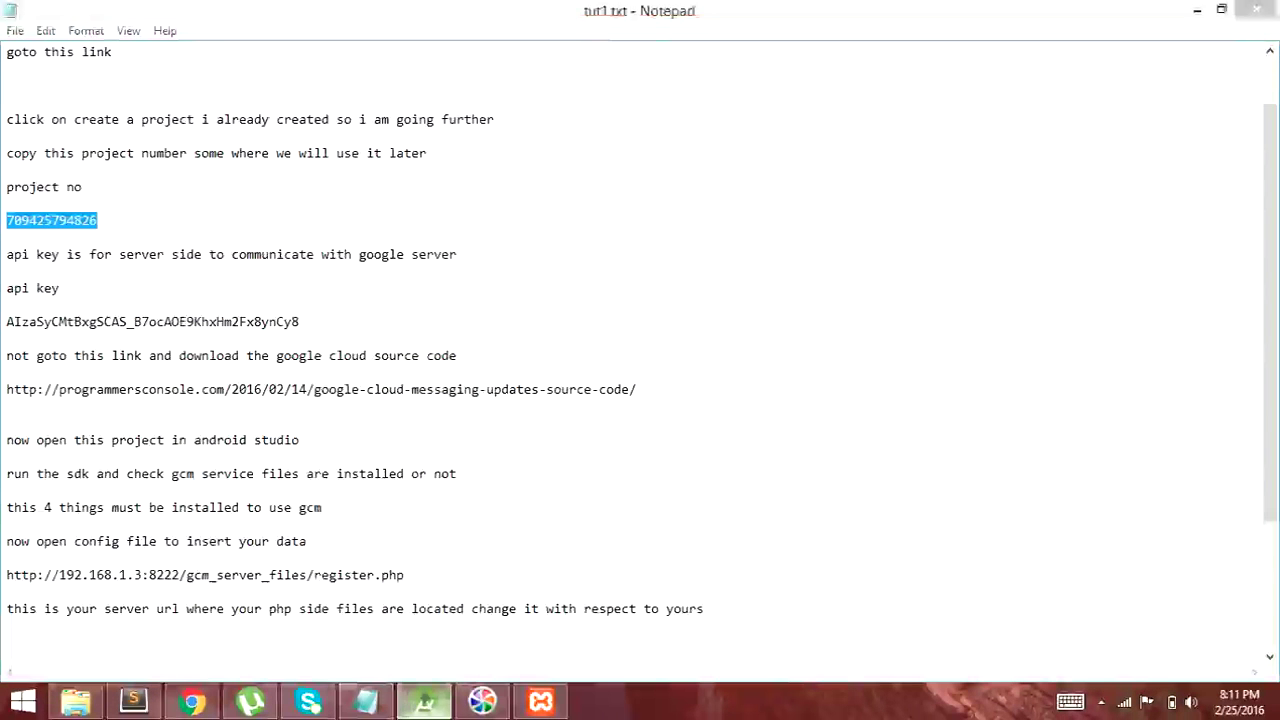
Write "paste it there" on the blank line below GOOGLE_SENDER_ID in Config.java.
click(723, 318)
click(357, 334)
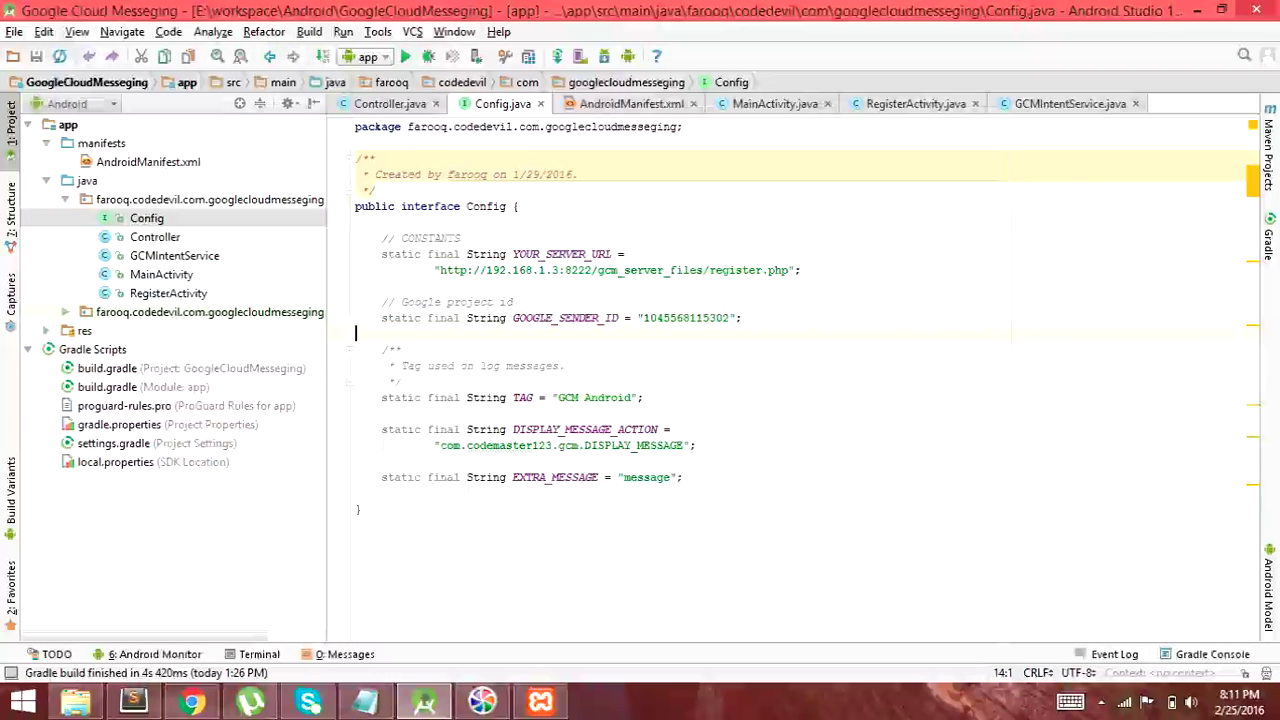
text(paste it )
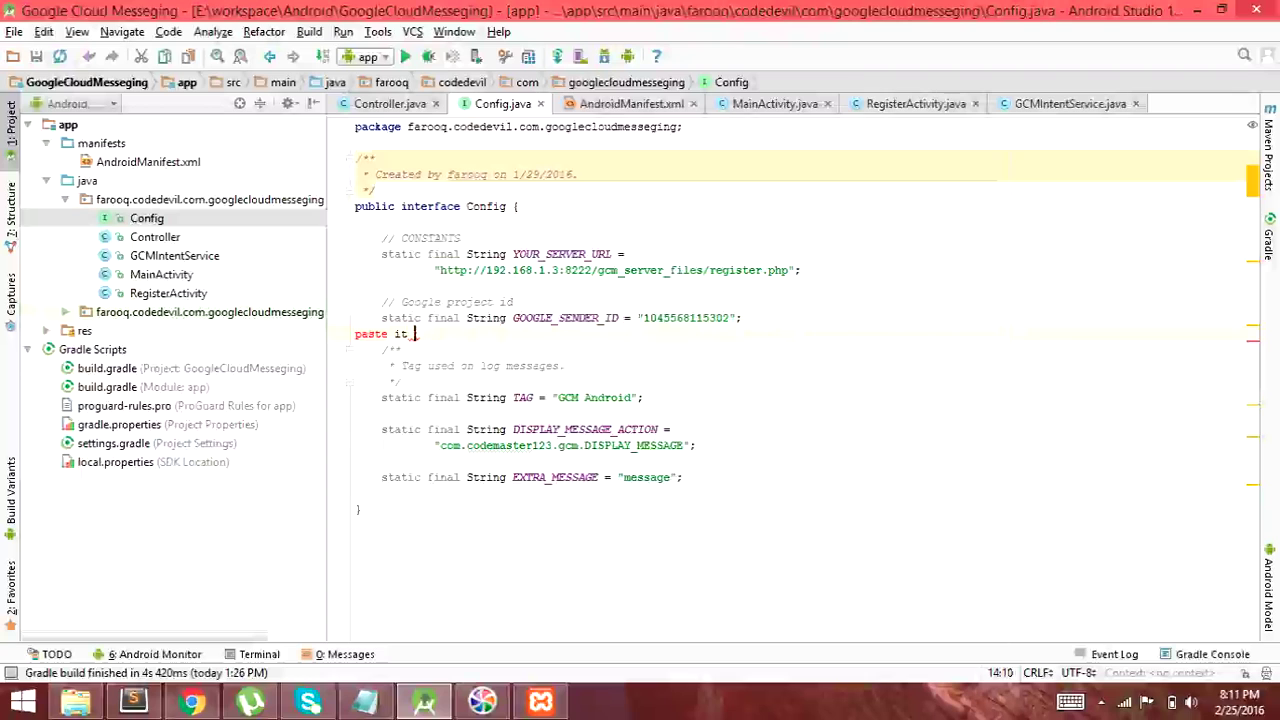
text(there)
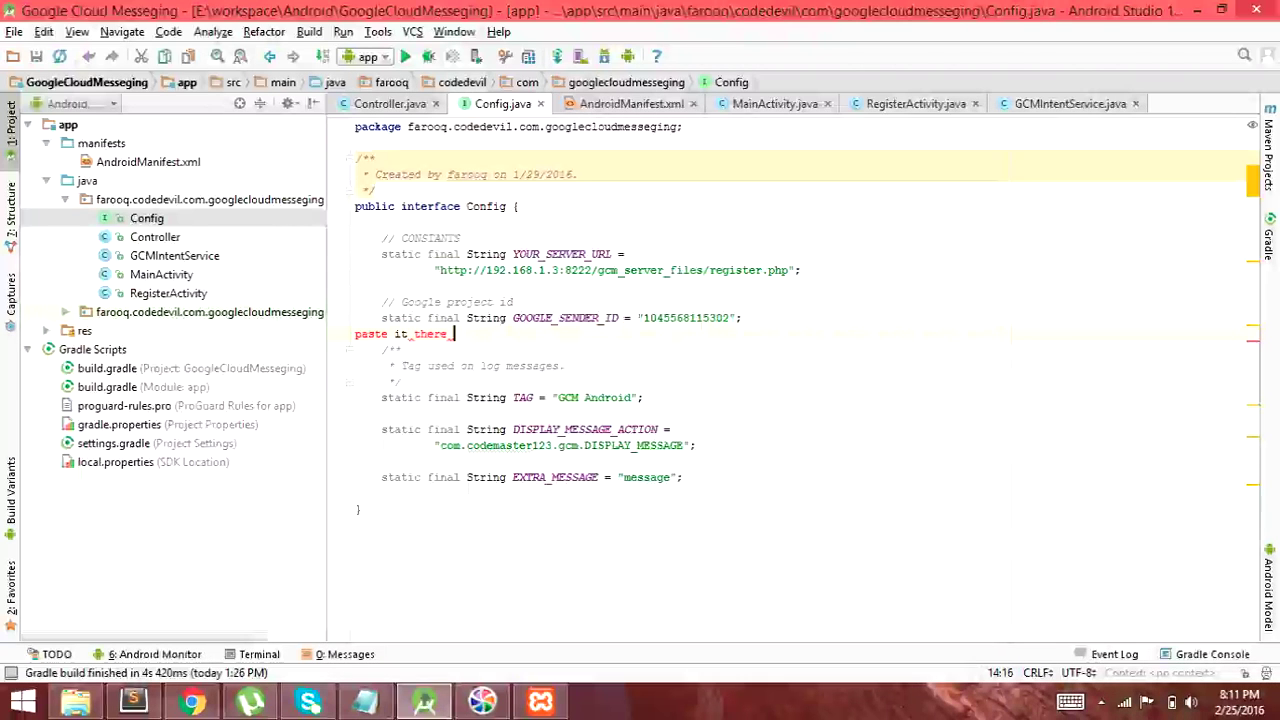
Extend the note below GOOGLE_SENDER_ID in Config.java with "i am wroking on old 1 setuped".
double_click(703, 317)
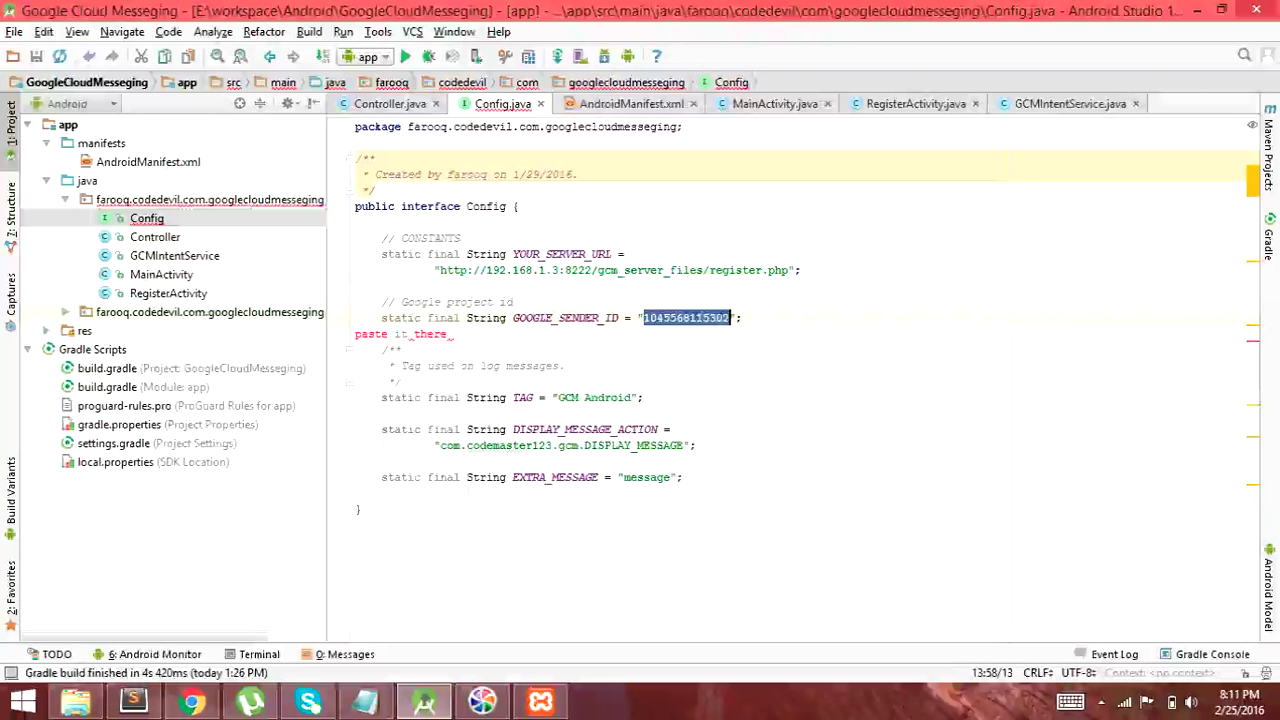
click(402, 349)
click(454, 334)
text(i am wroking c)
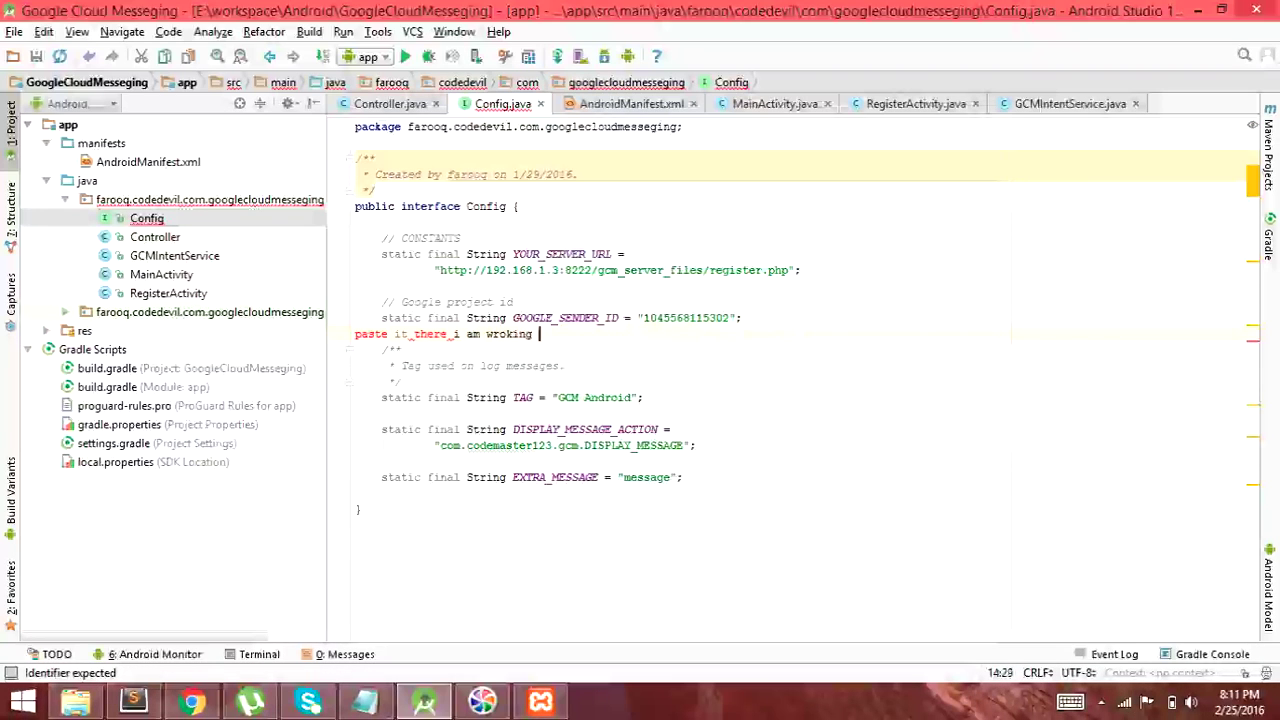
key(BackSpace)
text(ld i)
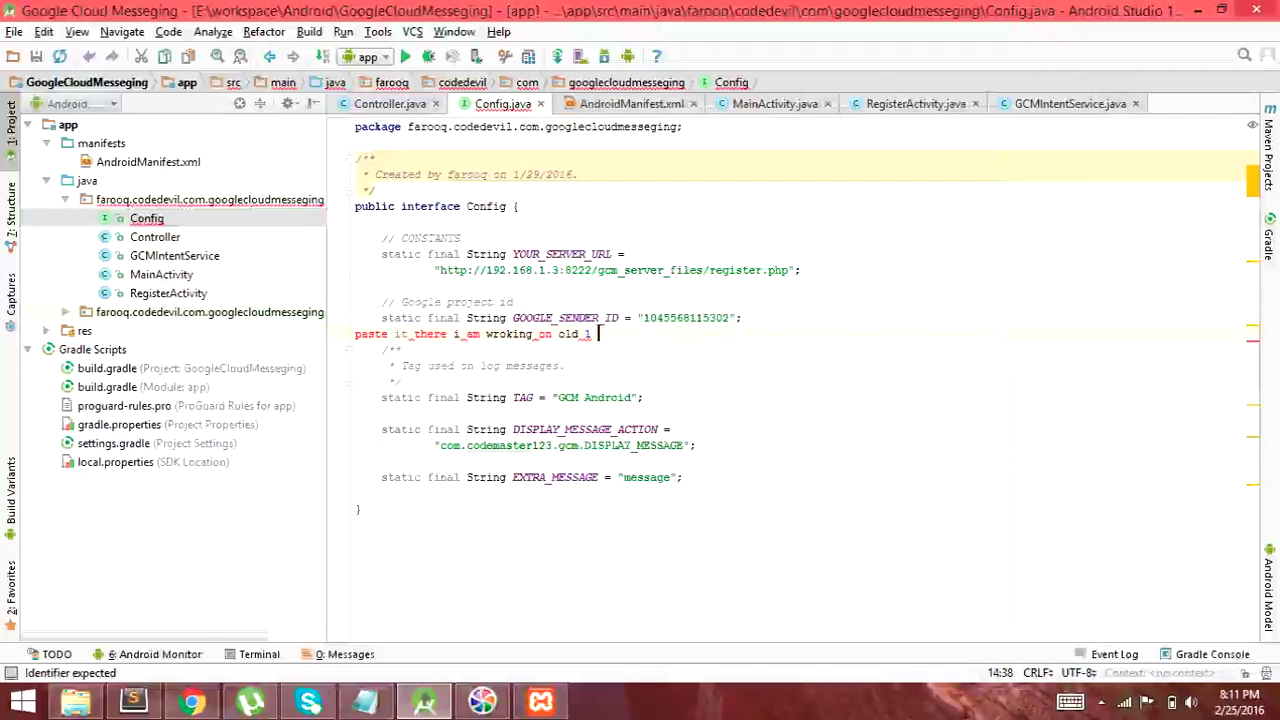
text( setuped)
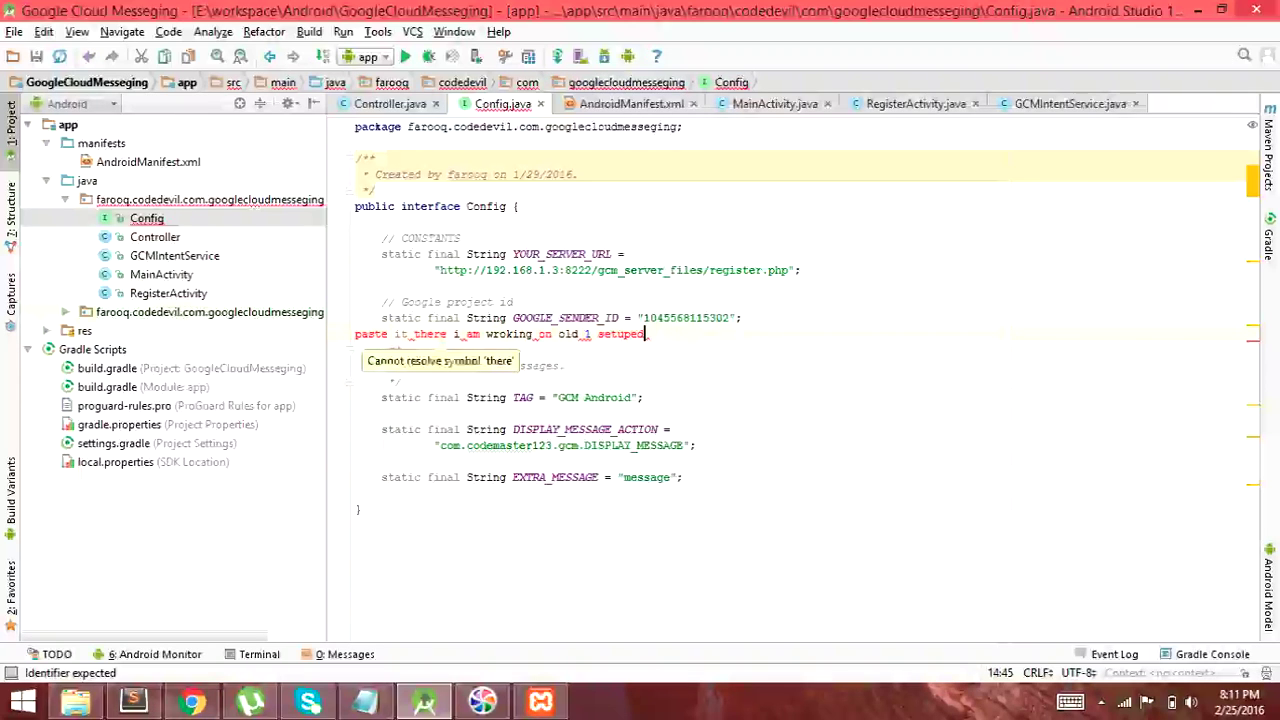
Delete the entire note below GOOGLE_SENDER_ID so that the line is blank.
key(ctrl+shift+Left)
key(ctrl+shift+Left)
key(ctrl+shift+Left)
key(ctrl+shift+Left)
key(ctrl+shift+Left)
key(ctrl+shift+Left)
key(ctrl+shift+Left)
key(ctrl+shift+Left)
key(ctrl+shift+Left)
key(ctrl+shift+Left)
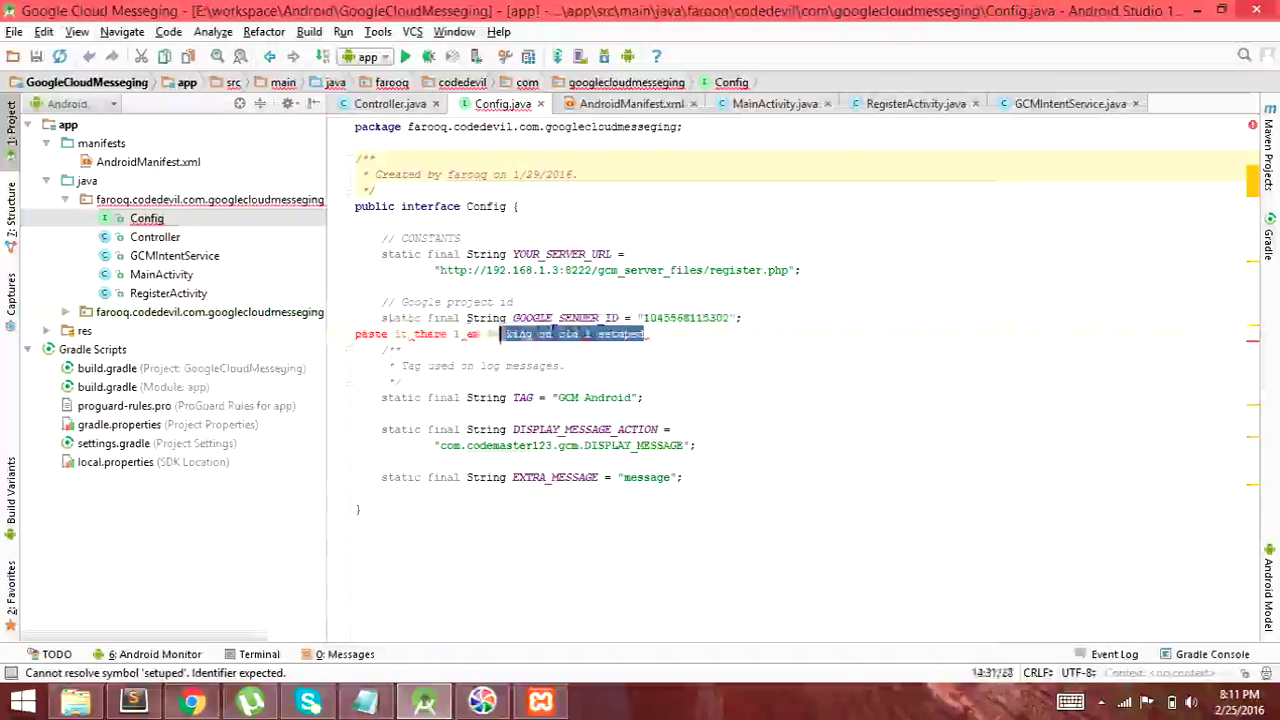
key(BackSpace)
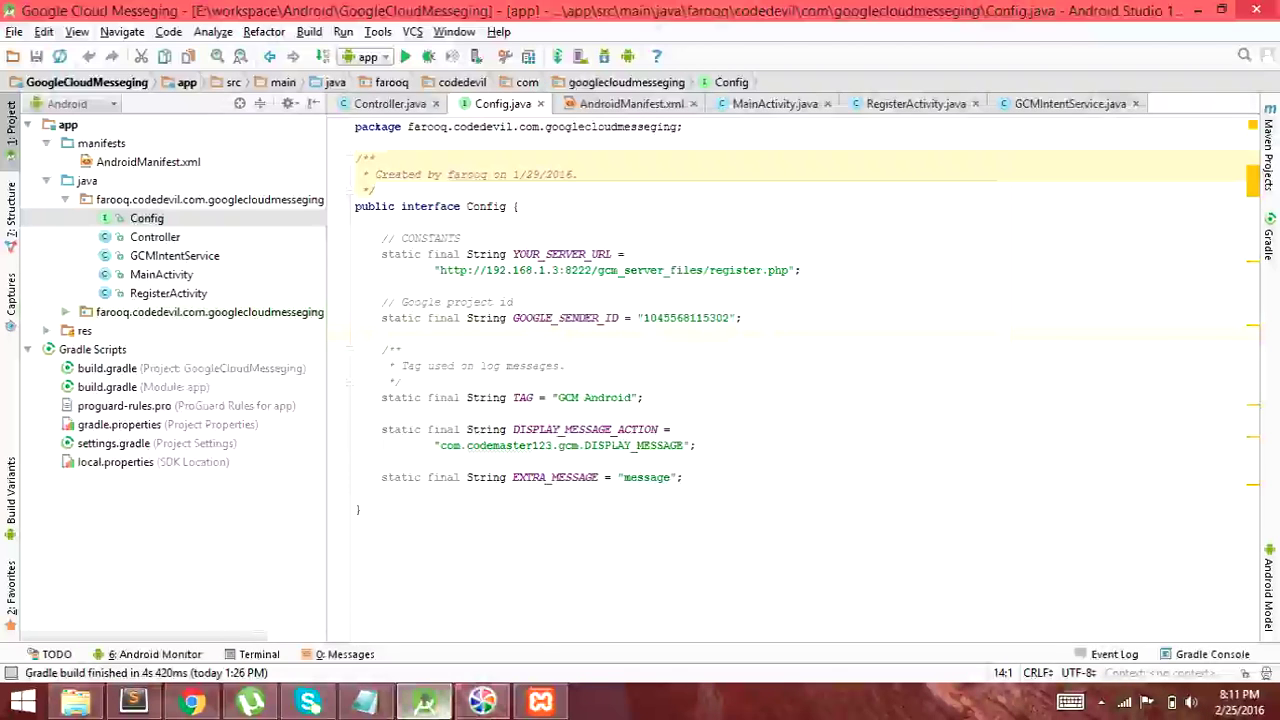
Go to the Notepad notes and read the lines about changing the package name in the manifest and setting up the PHP server side.
mouse_move(425, 702)
click(366, 702)
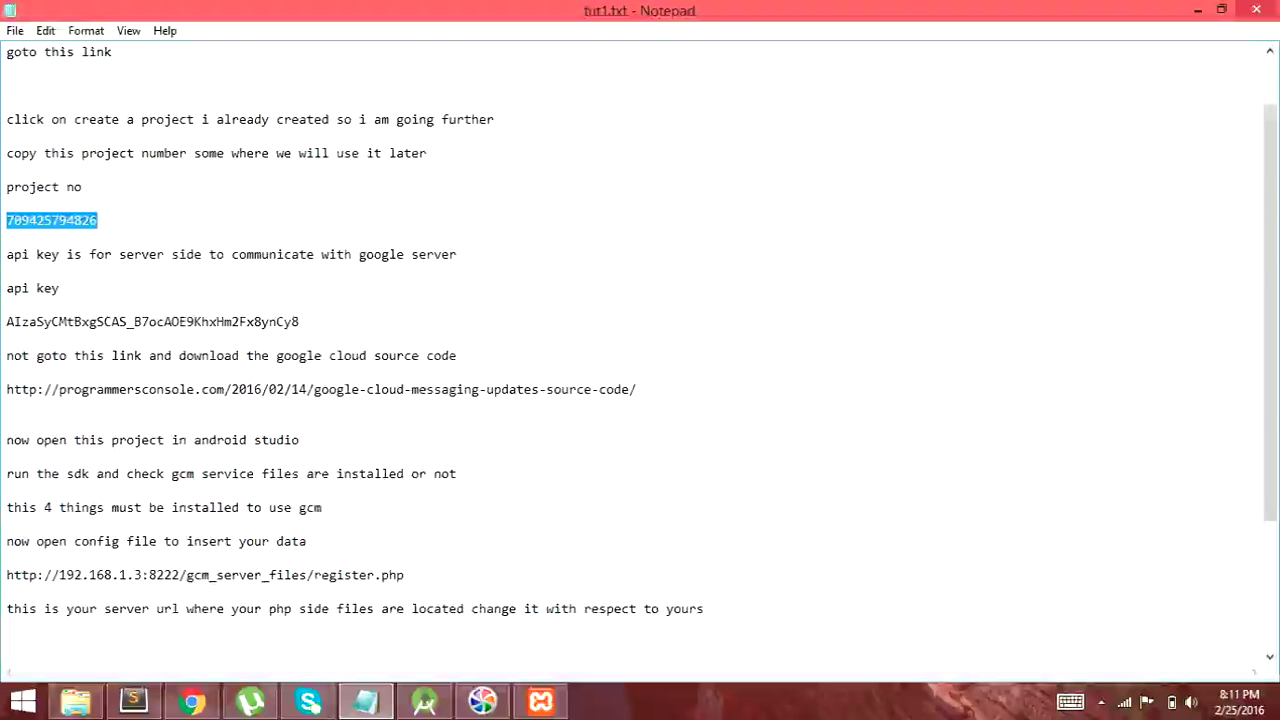
drag(127, 254, 172, 254)
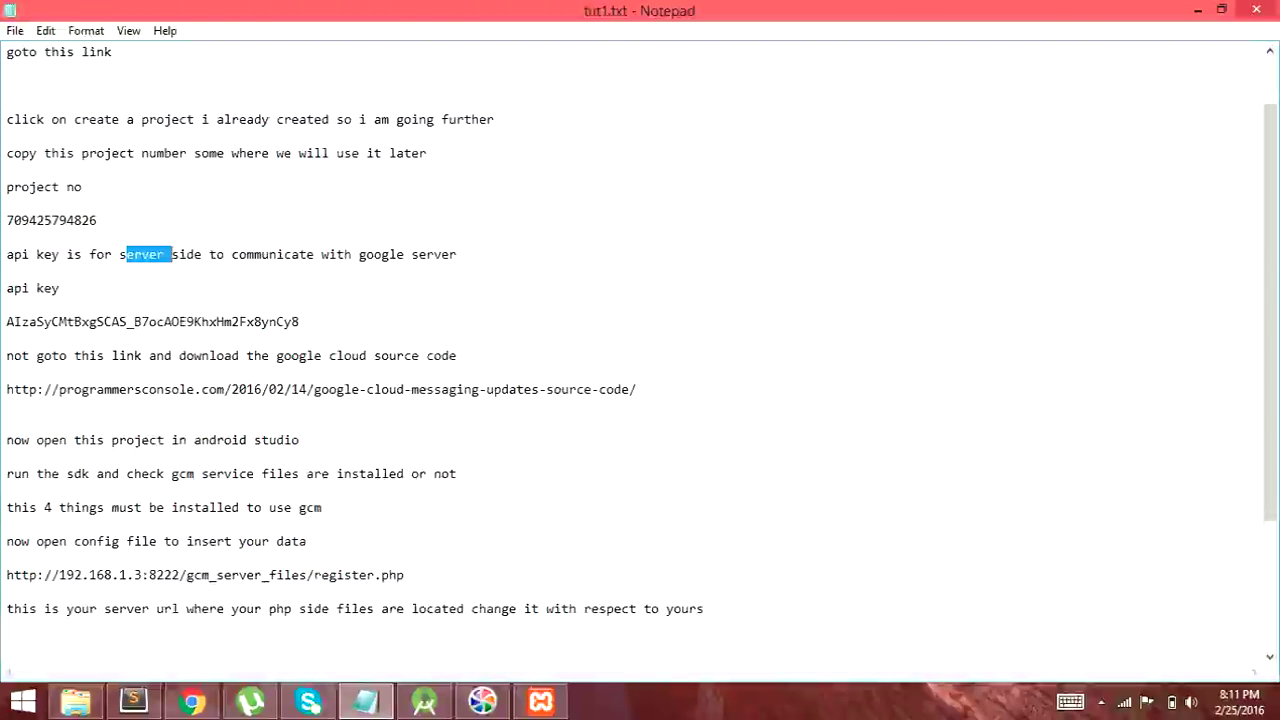
drag(7, 389, 307, 541)
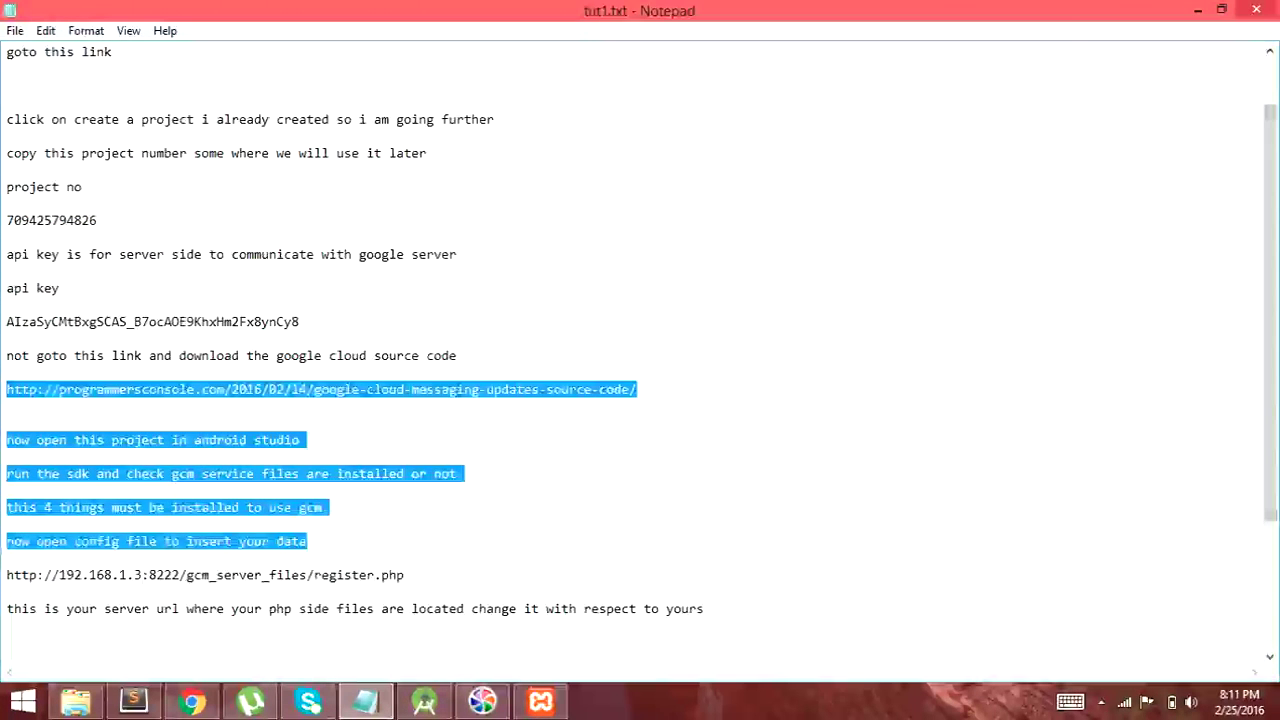
click(7, 572)
scroll(400, 450, down, 4)
click(7, 592)
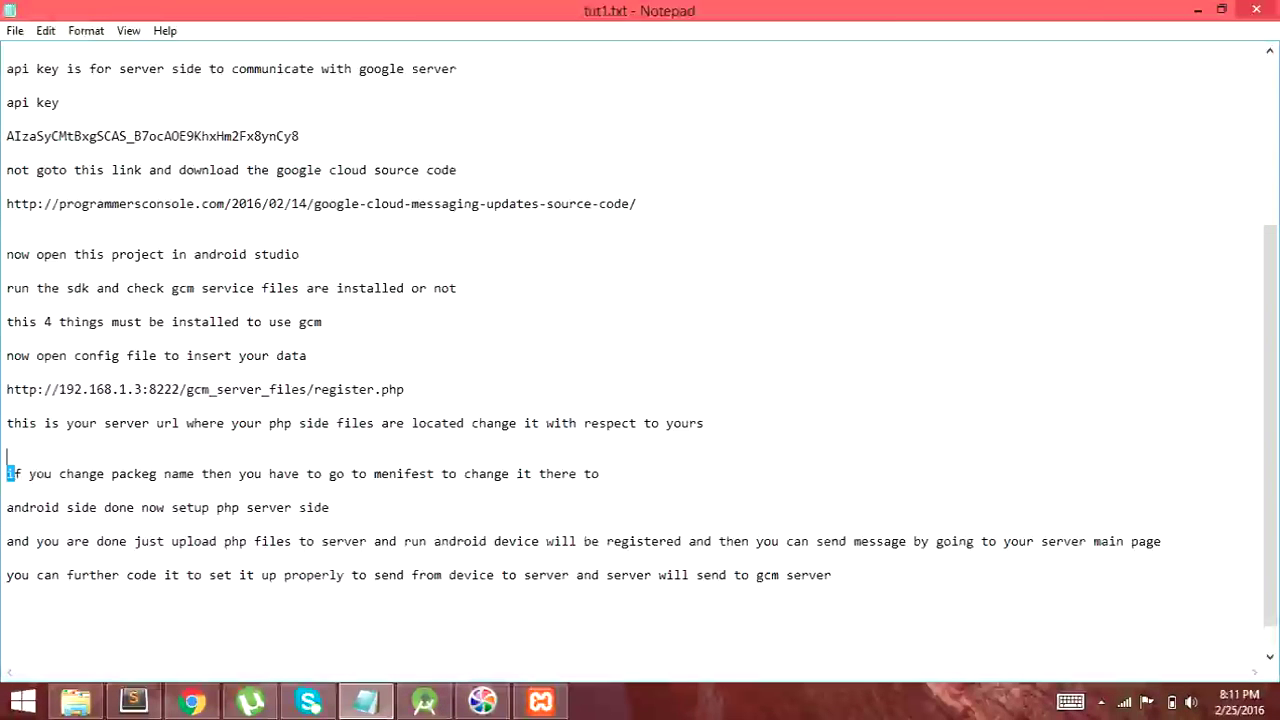
drag(14, 473, 7, 490)
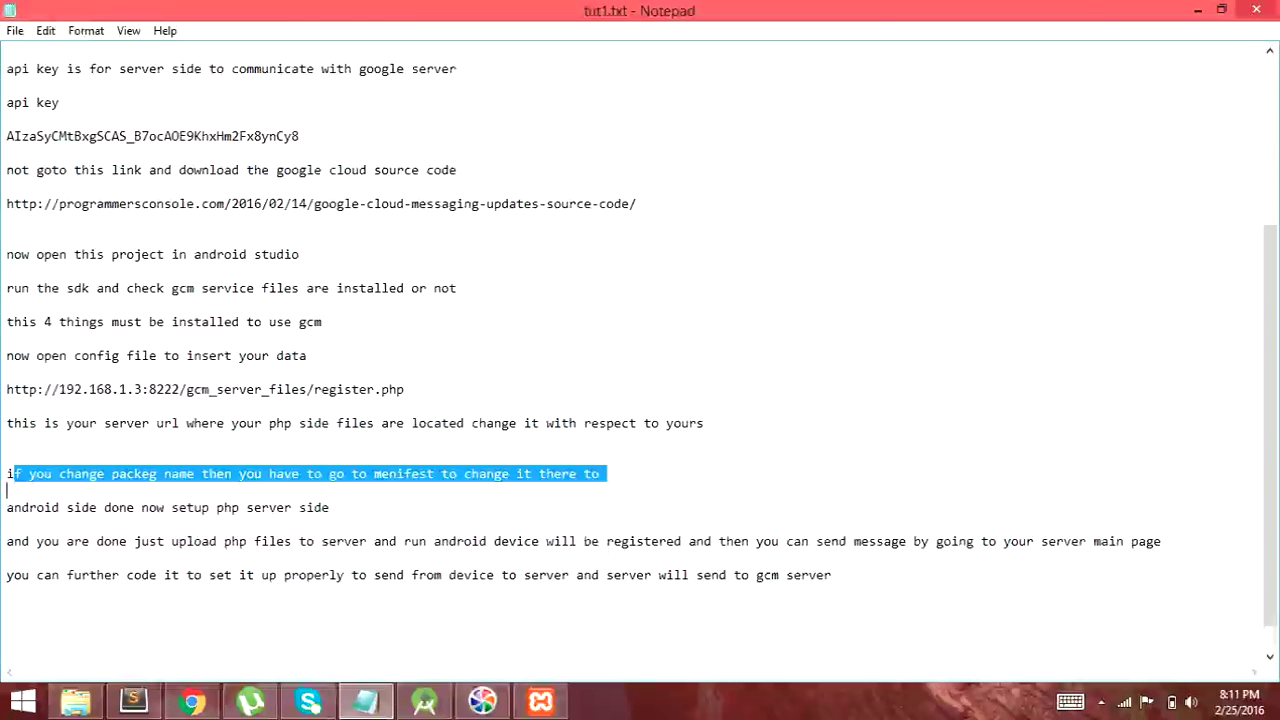
click(337, 508)
drag(337, 508, 7, 508)
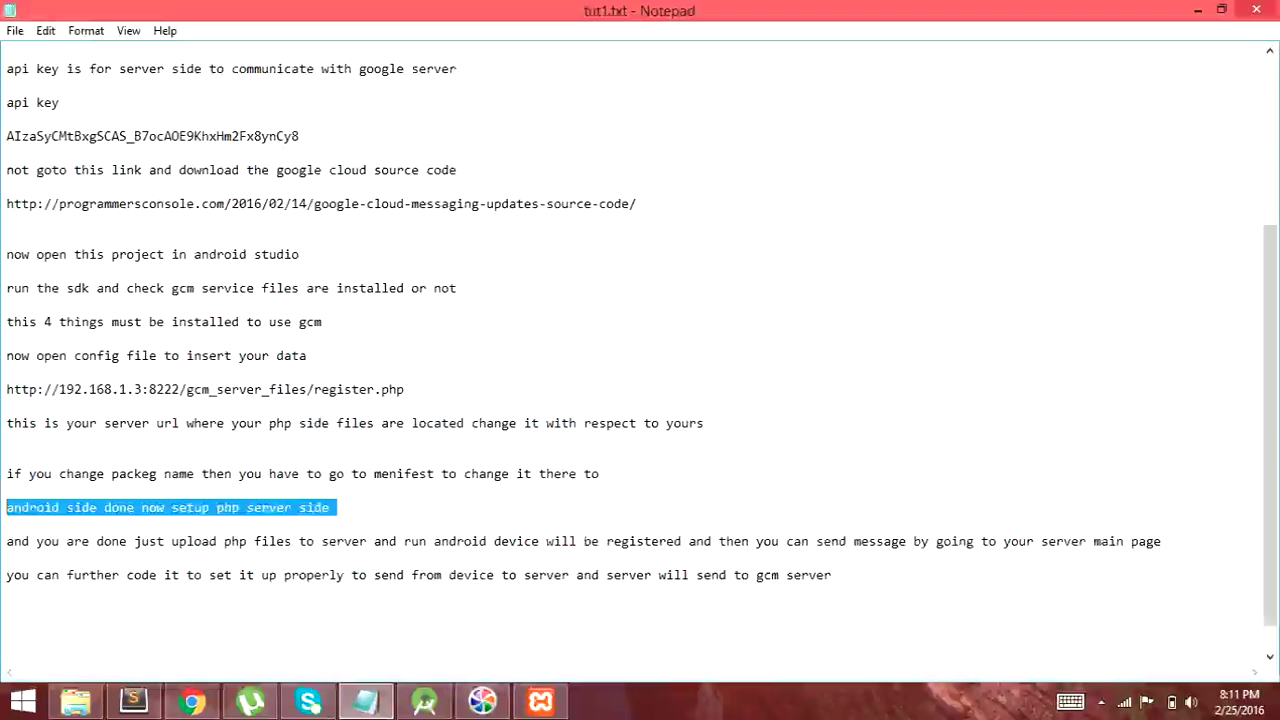
Open AndroidManifest.xml in Android Studio and examine the package name in the service, permission and uses-permission entries and the project tree.
click(424, 701)
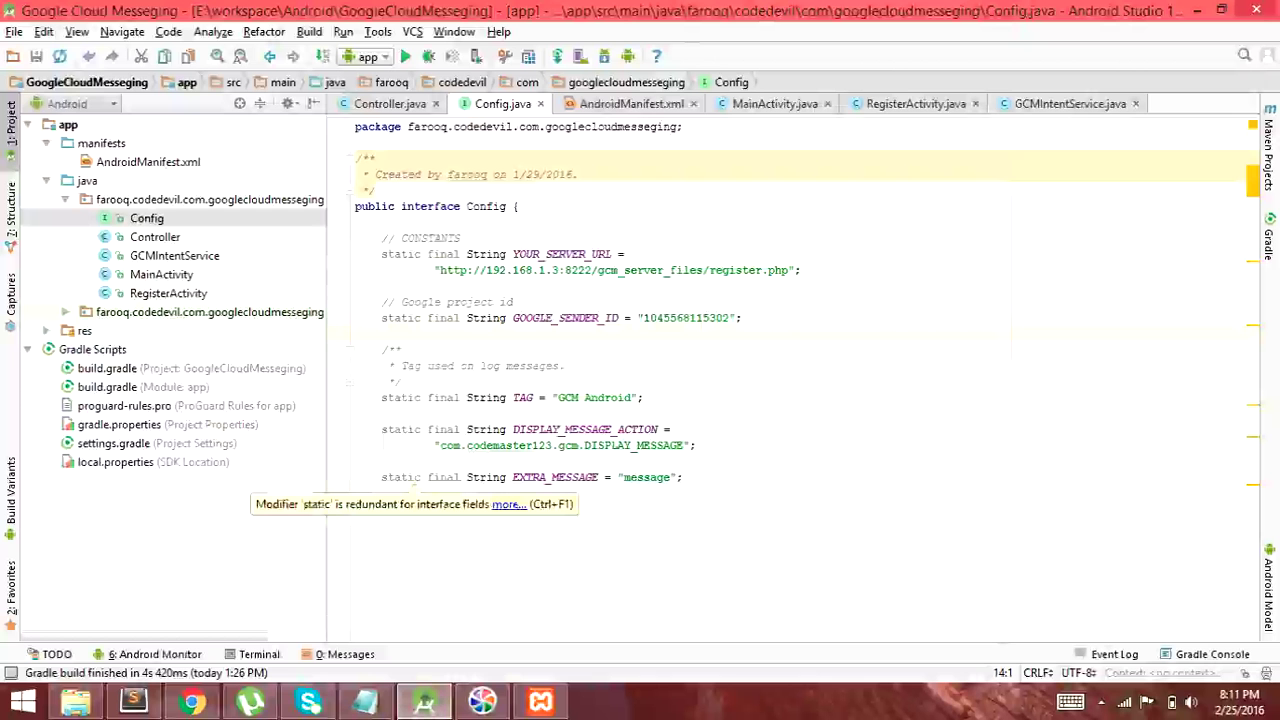
double_click(148, 161)
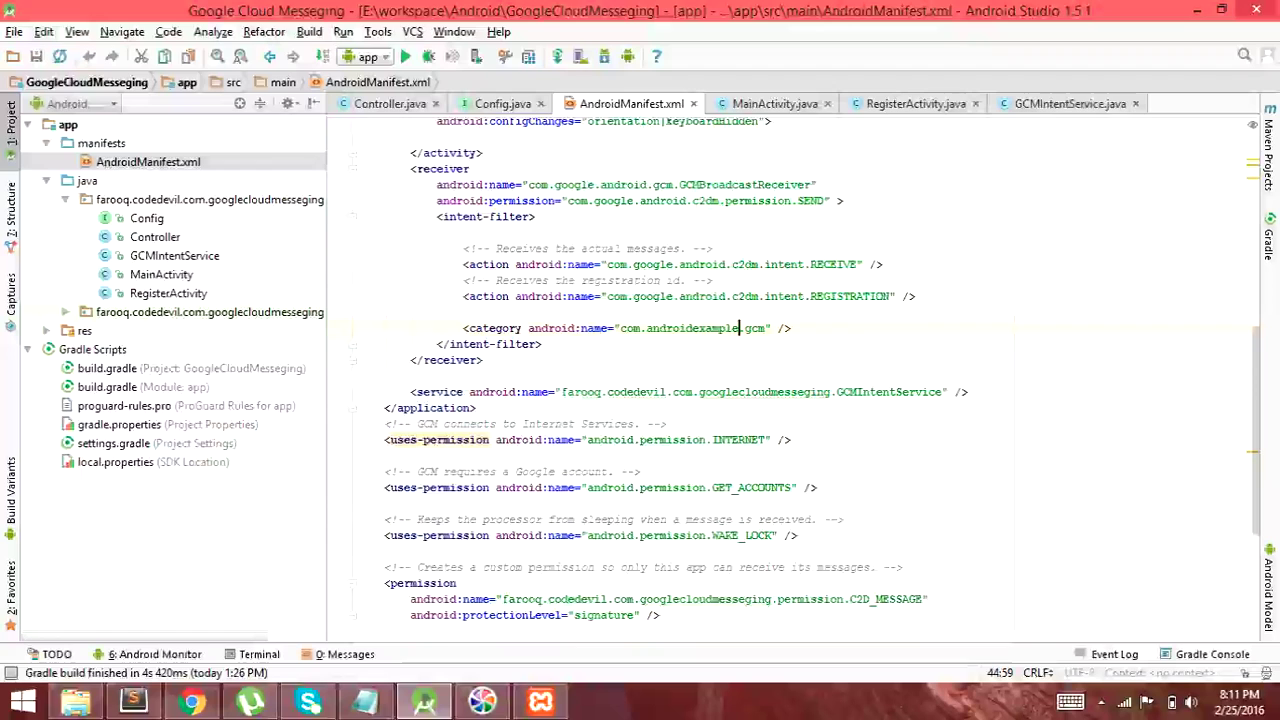
drag(561, 392, 693, 392)
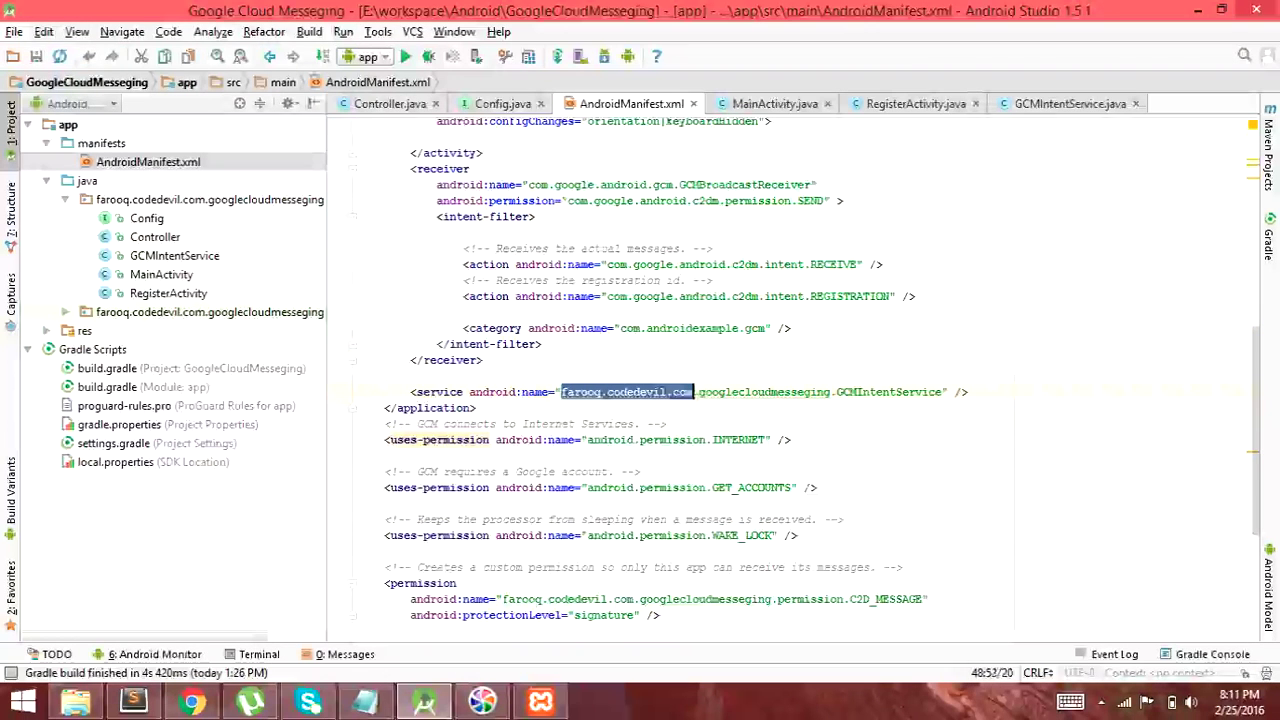
drag(508, 599, 667, 599)
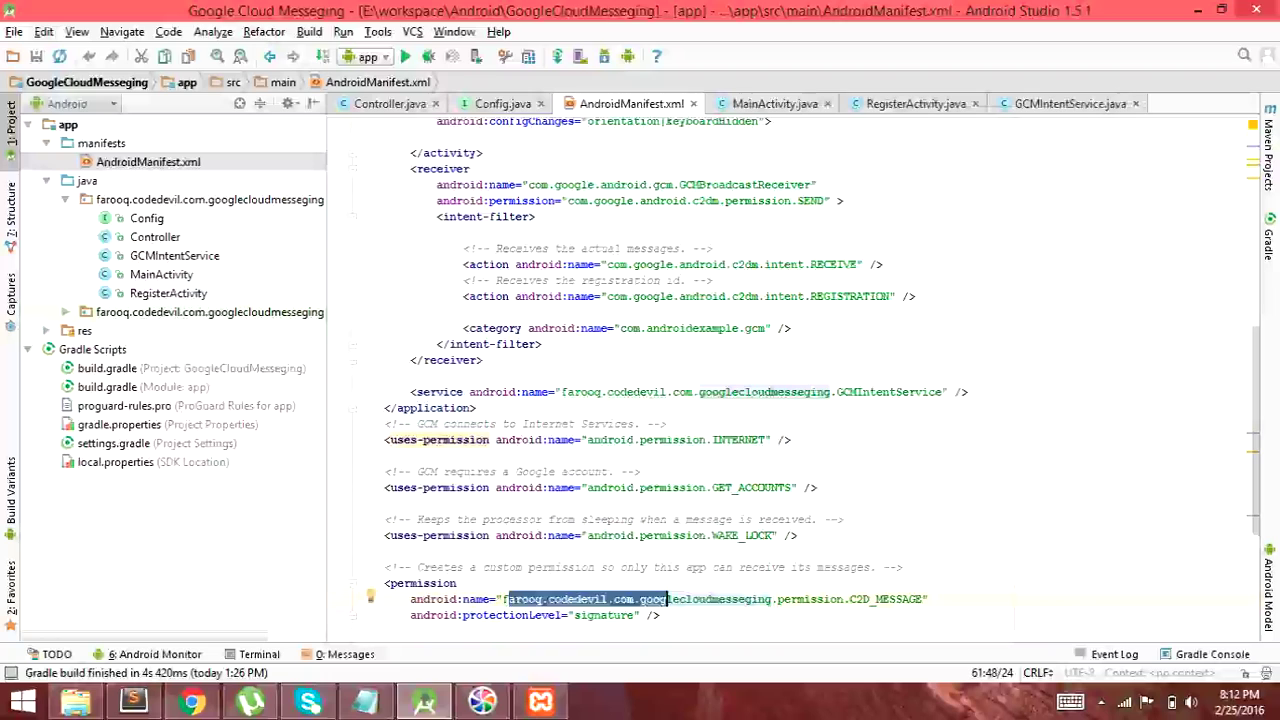
scroll(667, 599, down, 4)
drag(724, 471, 594, 471)
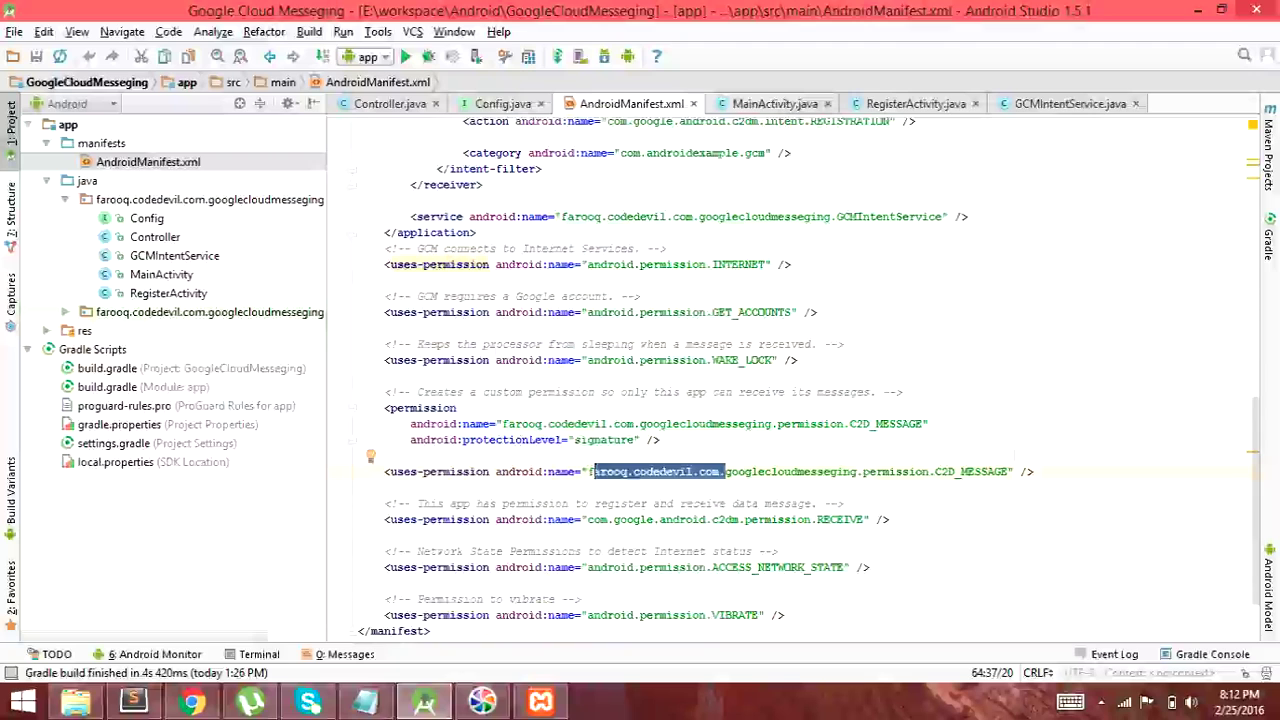
click(209, 199)
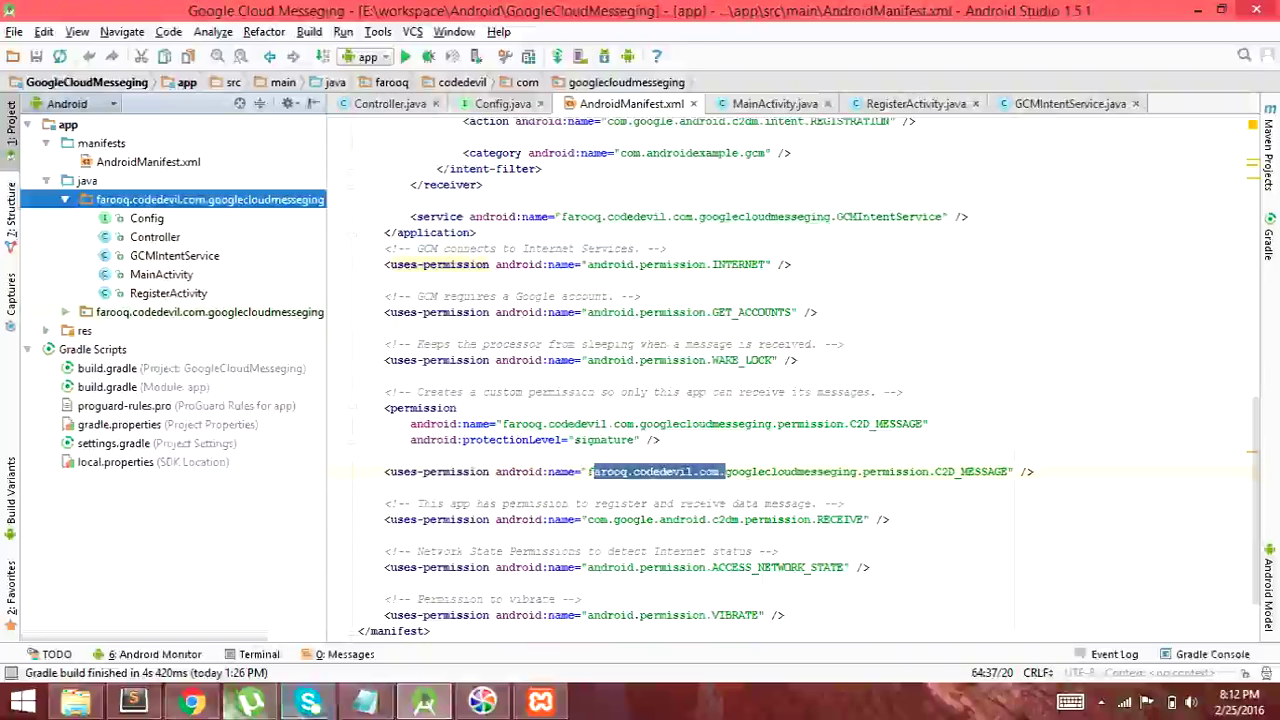
Return to the Notepad notes and read the line about uploading the PHP files to the server and registering the device.
click(192, 701)
click(424, 701)
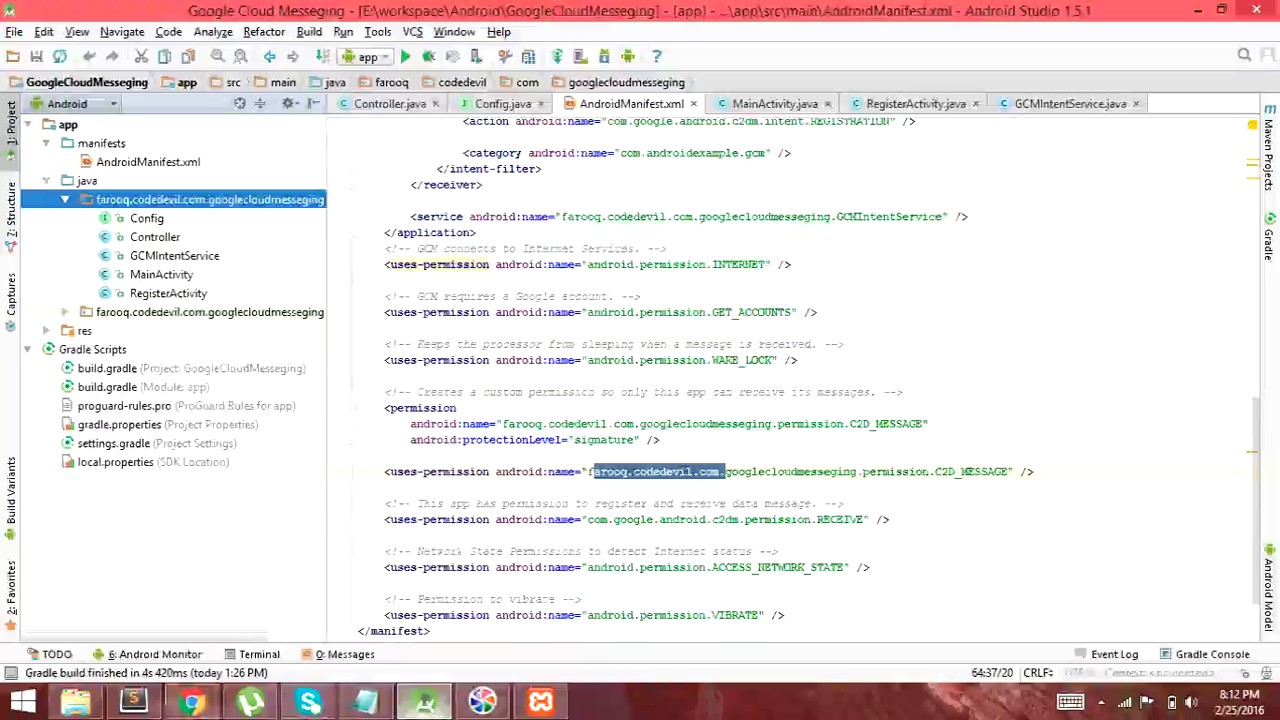
click(366, 701)
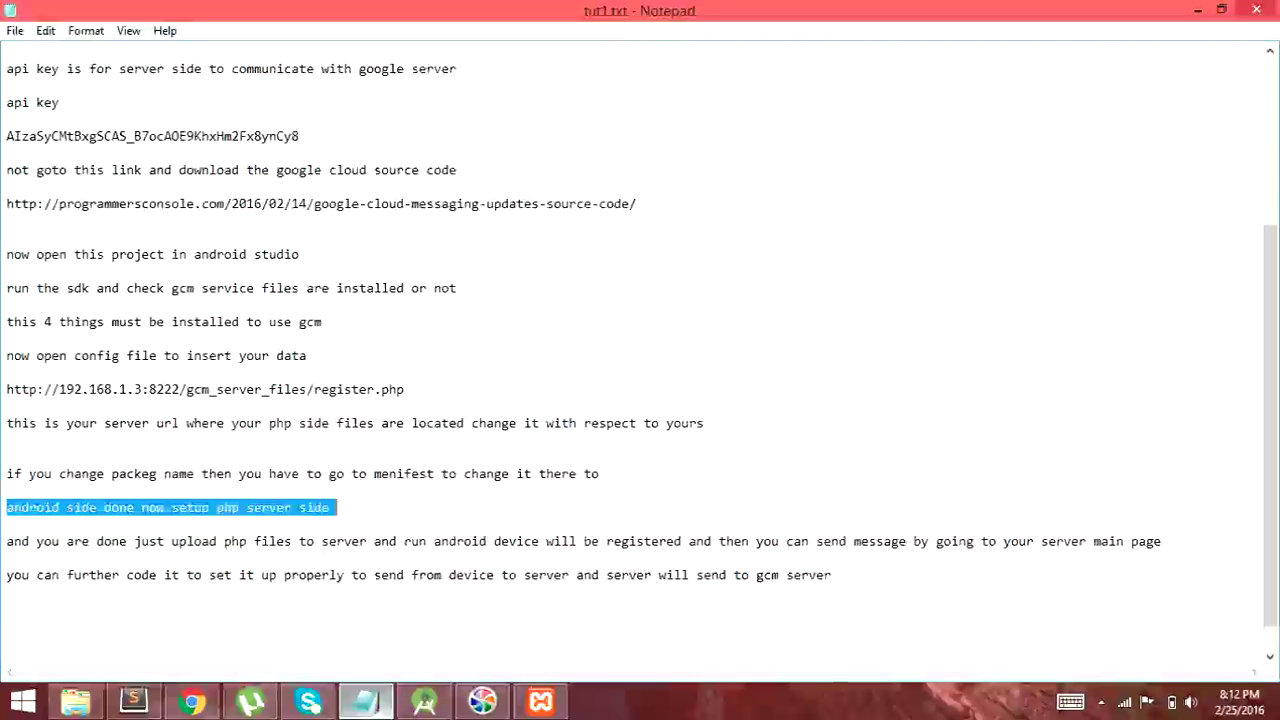
drag(1165, 541, 7, 541)
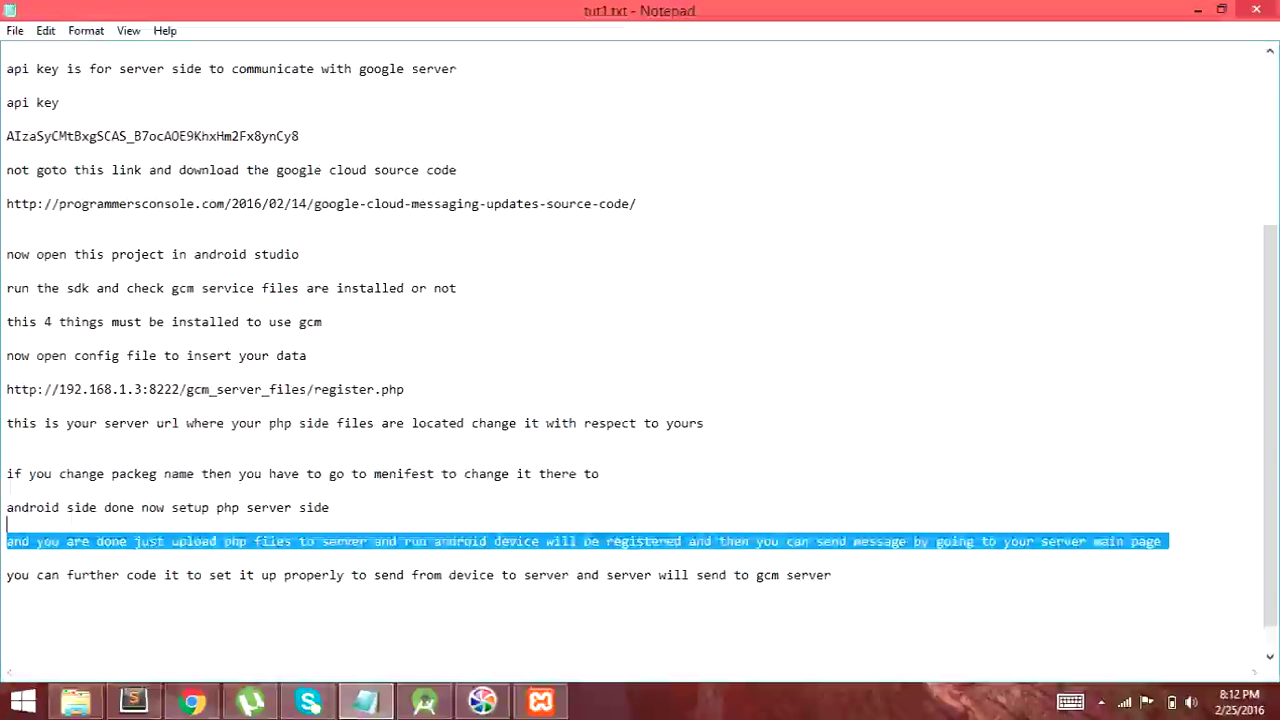
click(742, 541)
Browse in File Explorer to the gcm_server_files folder under C:\xampp\htdocs and open config.php in Sublime Text.
click(143, 699)
click(86, 699)
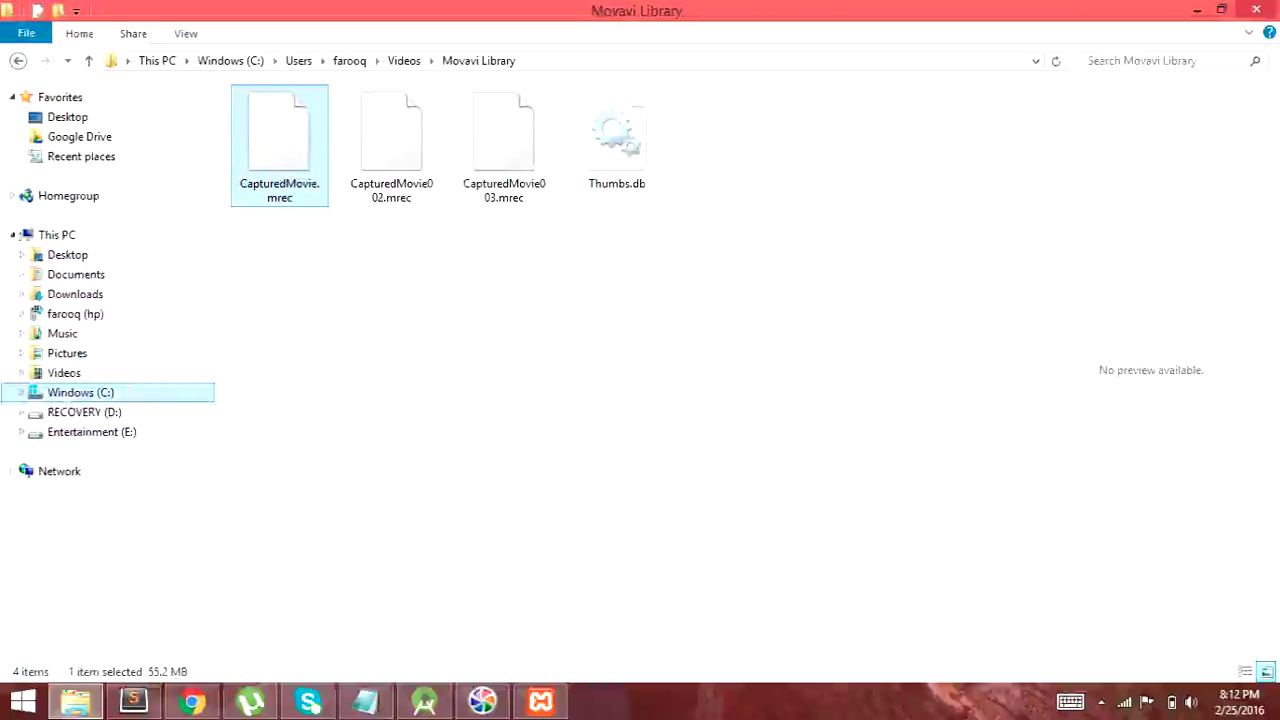
click(80, 392)
double_click(272, 432)
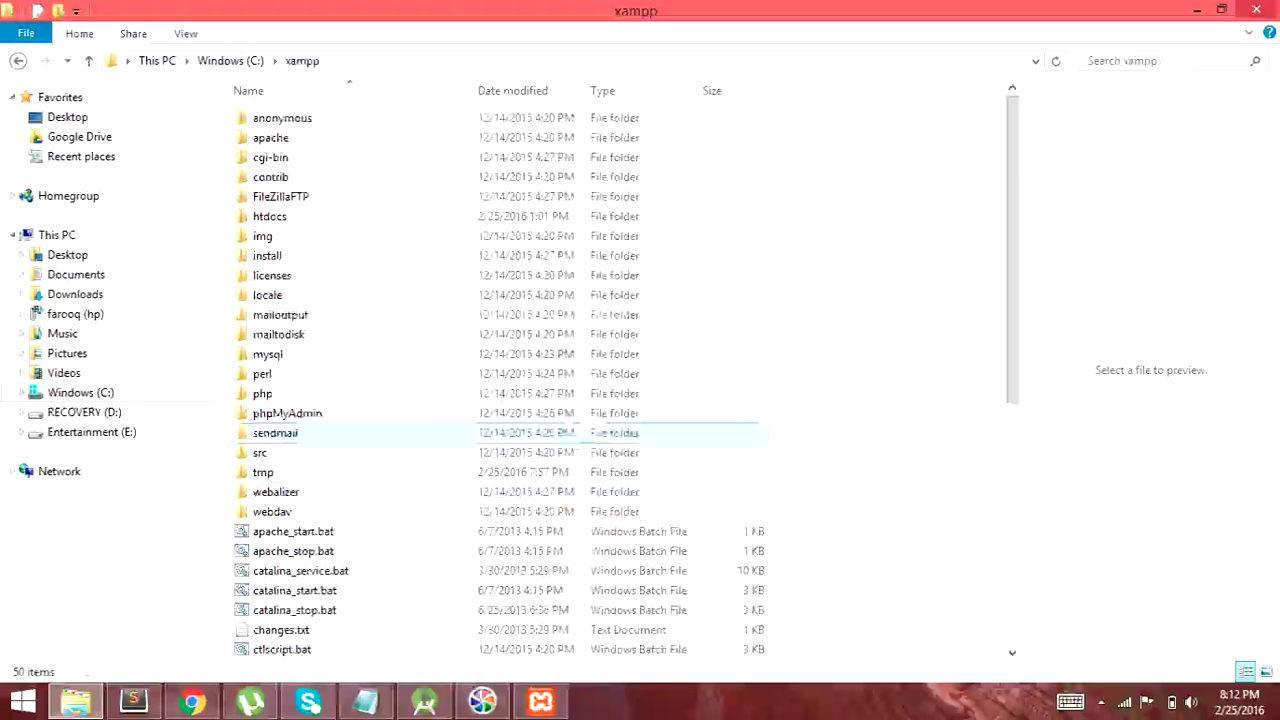
double_click(270, 216)
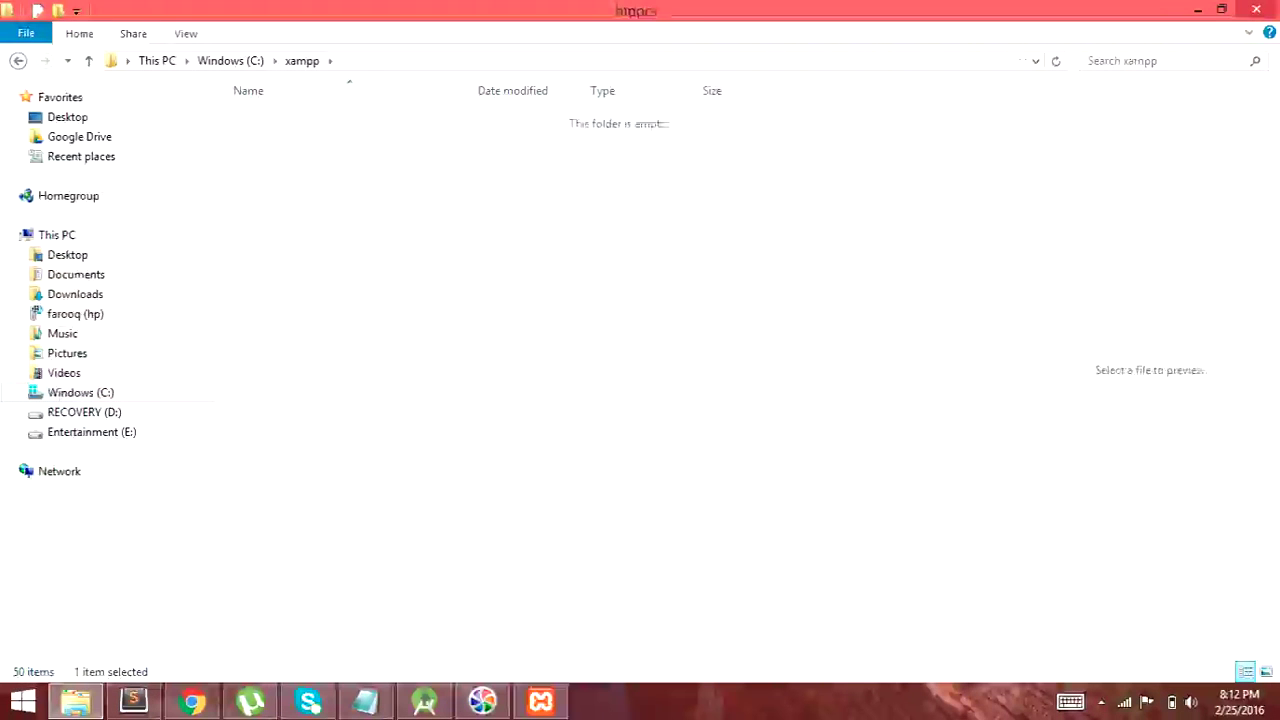
double_click(290, 216)
drag(270, 118, 133, 700)
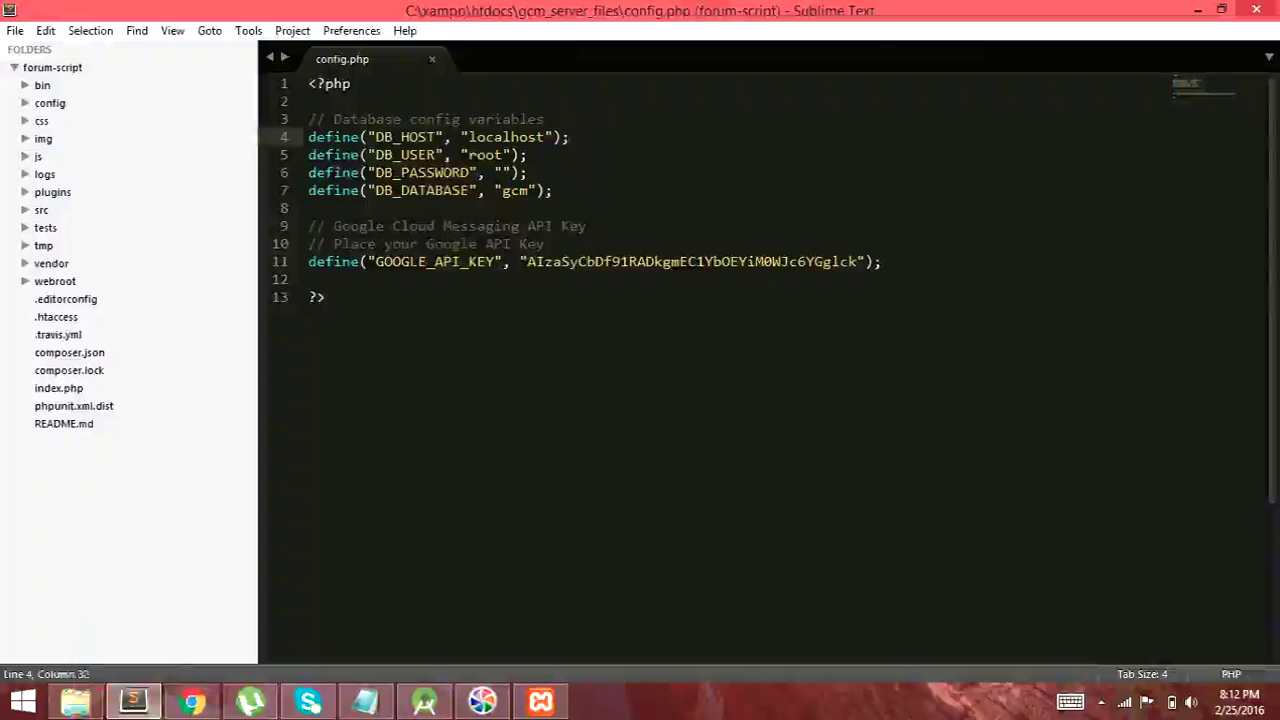
Try replacing the DB_DATABASE value with "database name", undo the change and save config.php.
drag(545, 137, 501, 190)
key(BackSpace)
text(database)
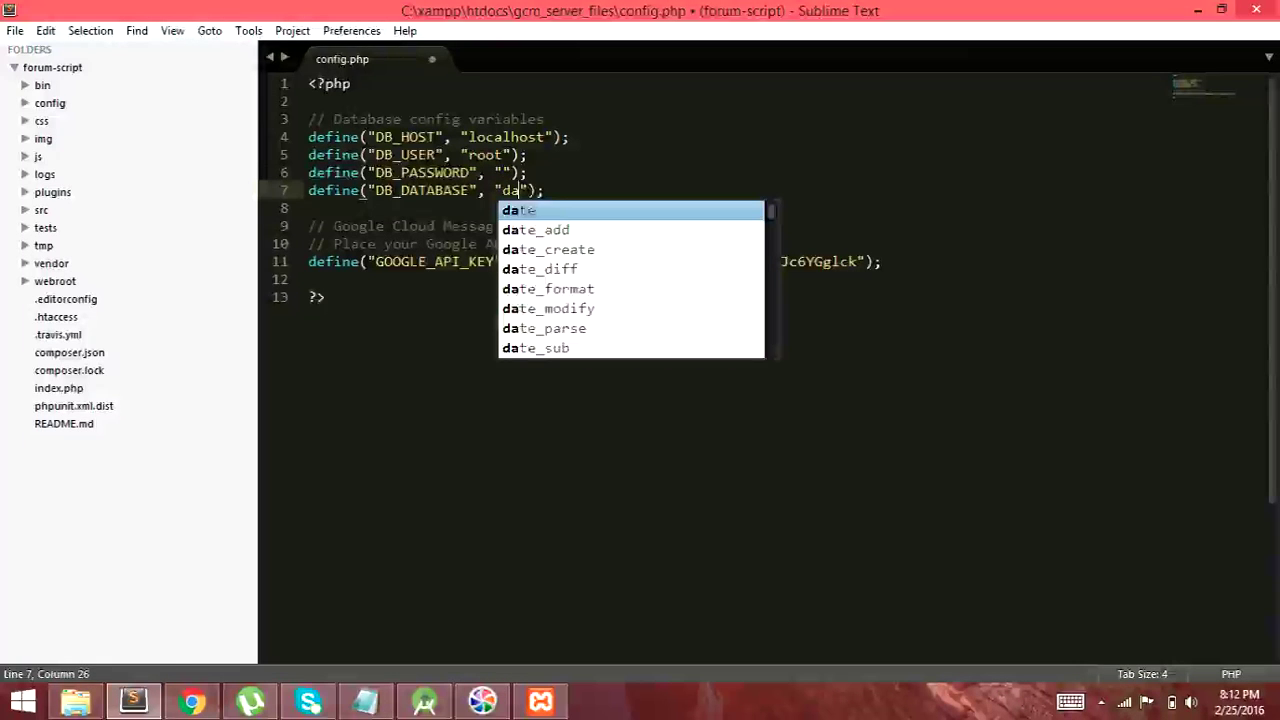
text( name)
key(ctrl+z)
key(ctrl+z)
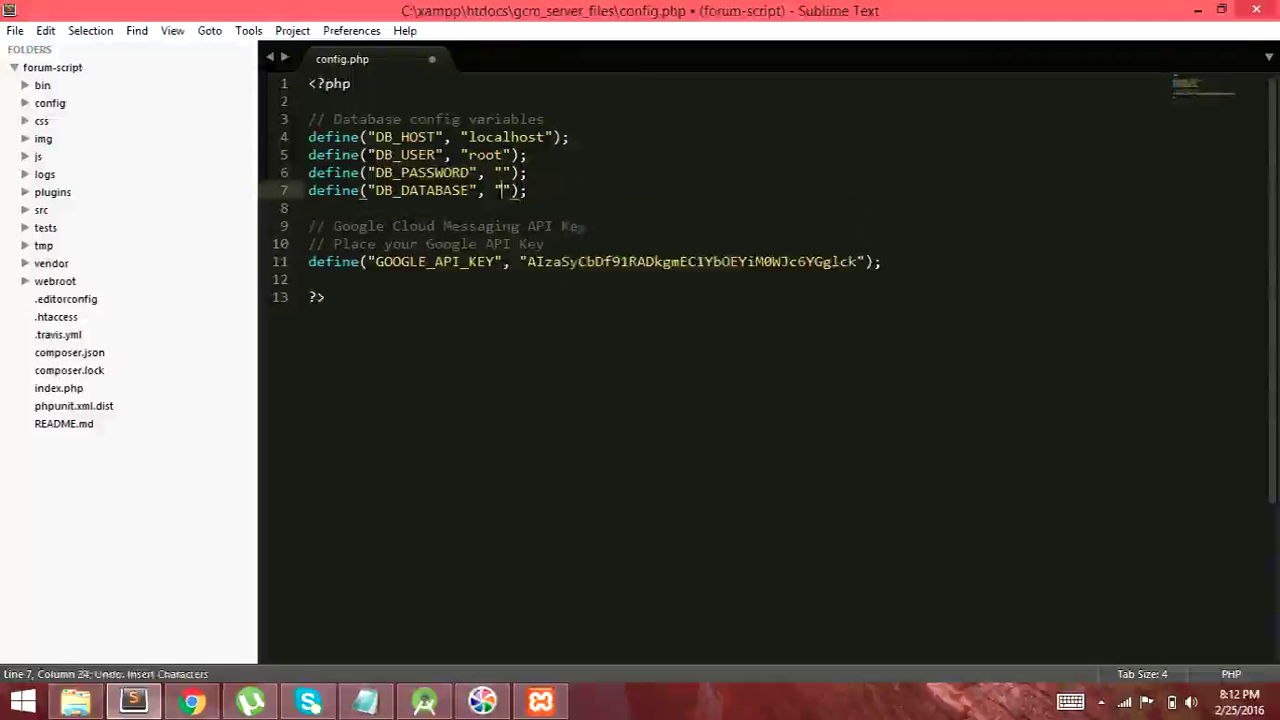
key(ctrl+s)
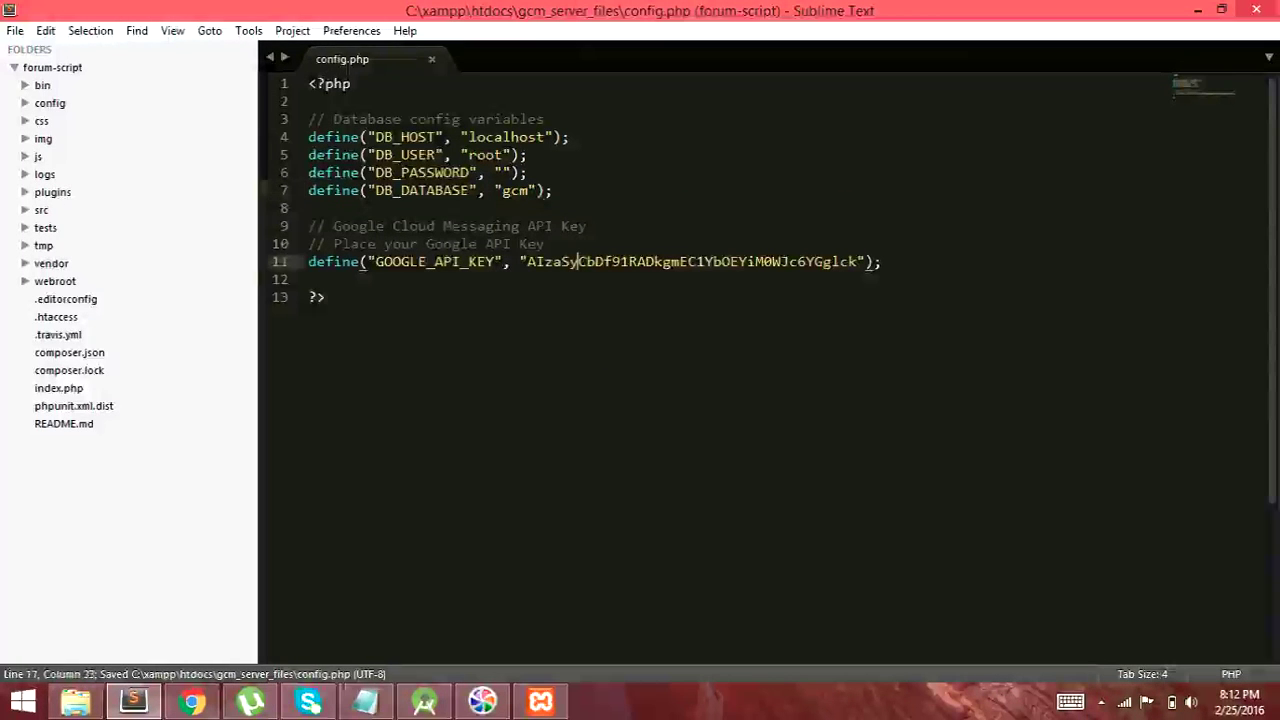
Insert a blank line above the GOOGLE_API_KEY definition and highlight the "Place your Google API Key" comment.
double_click(527, 261)
click(590, 247)
key(Return)
text(pi)
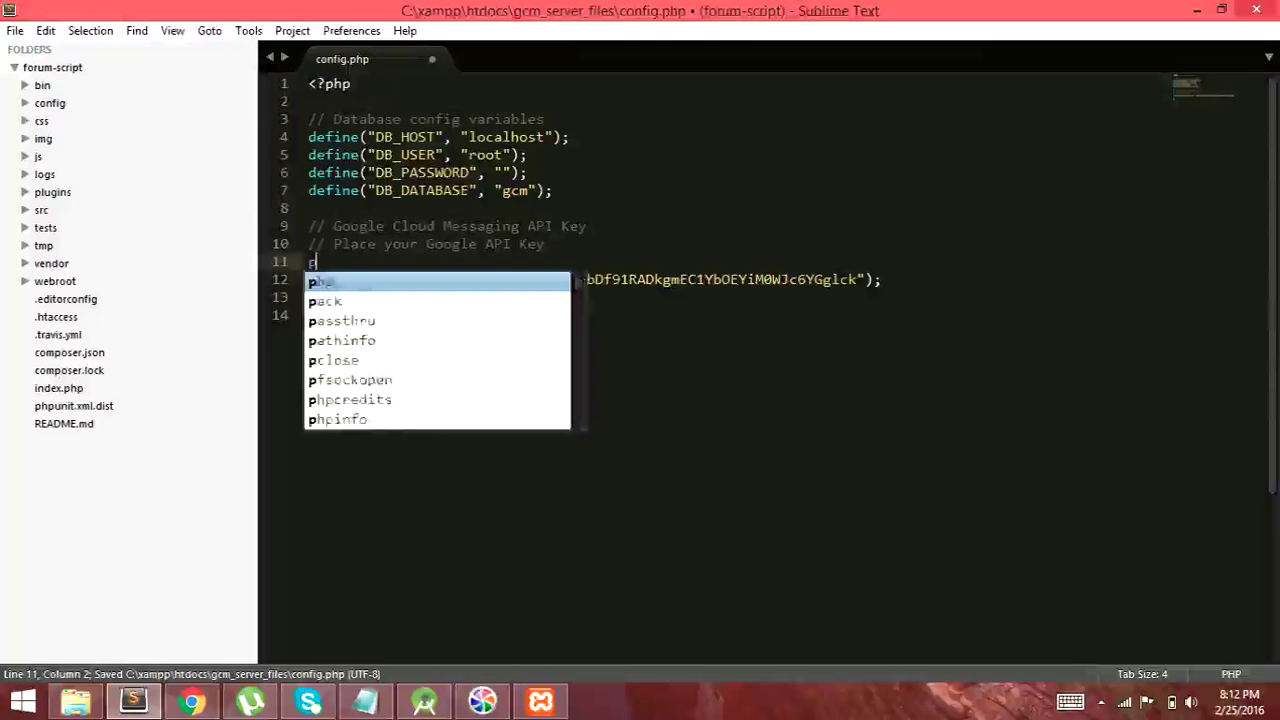
key(BackSpace)
key(BackSpace)
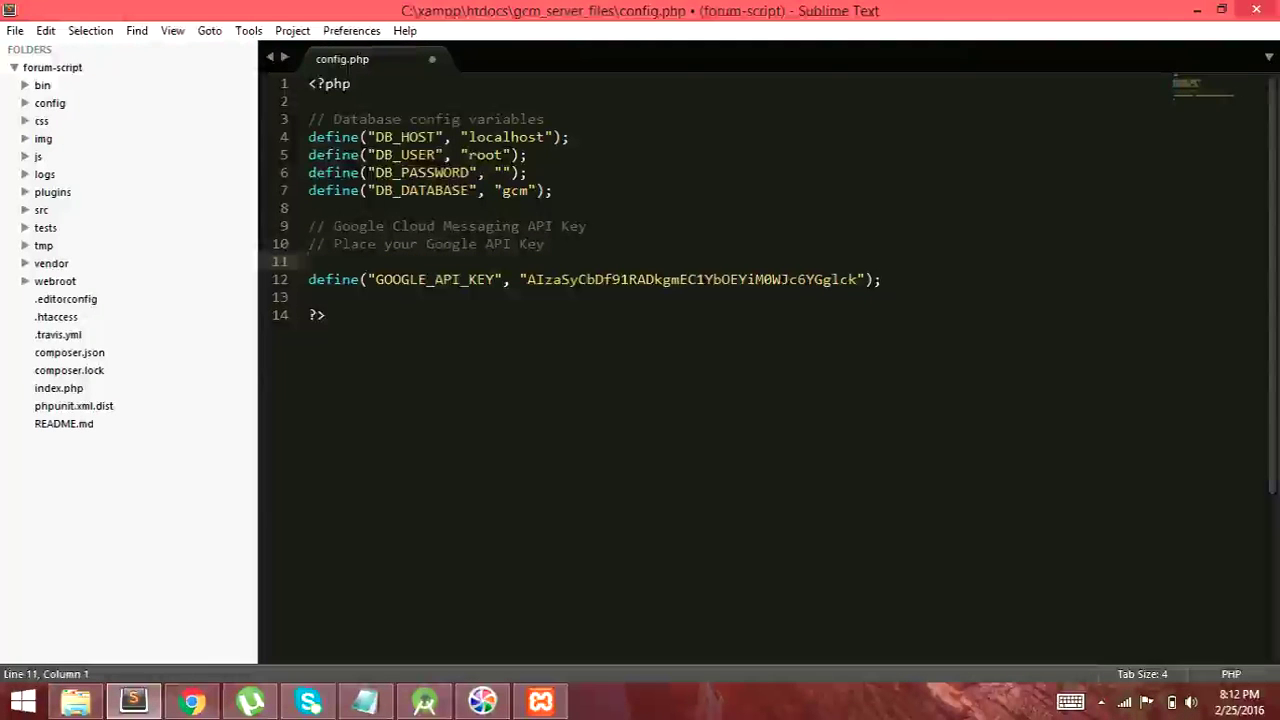
key(Up)
drag(322, 244, 308, 261)
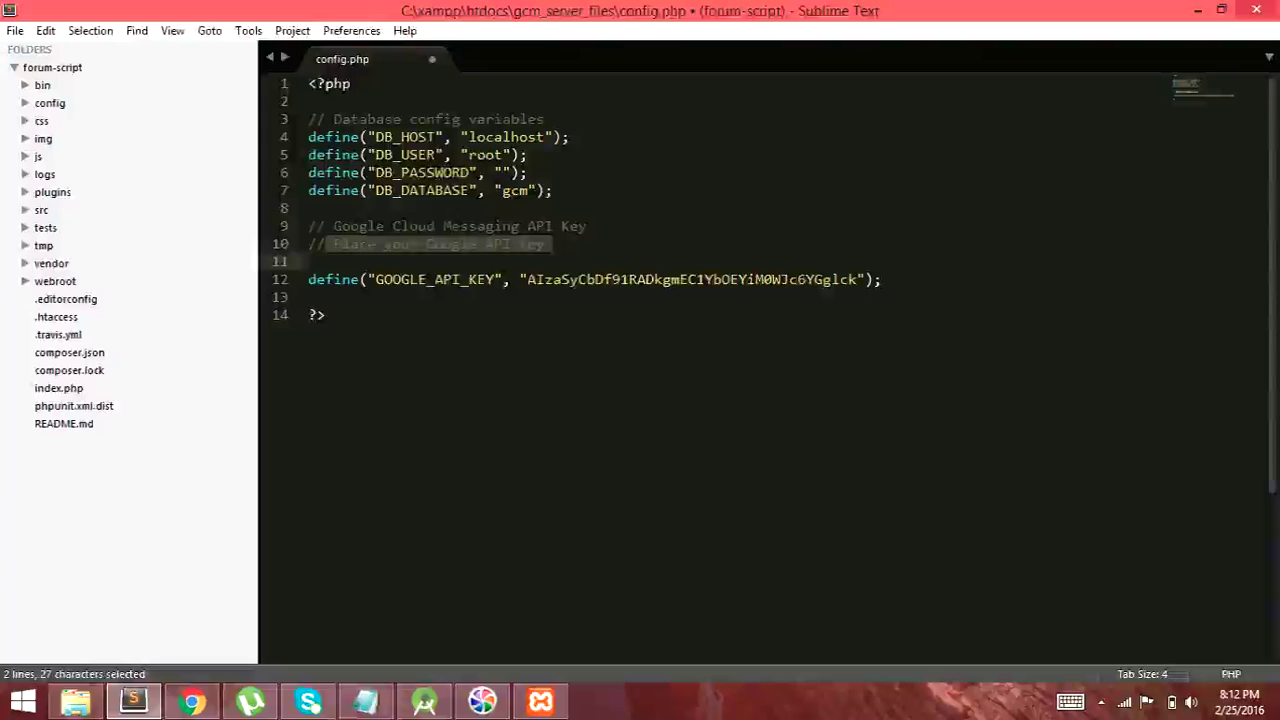
Select the API key under "api key" in the Notepad notes and return to Android Studio.
click(365, 702)
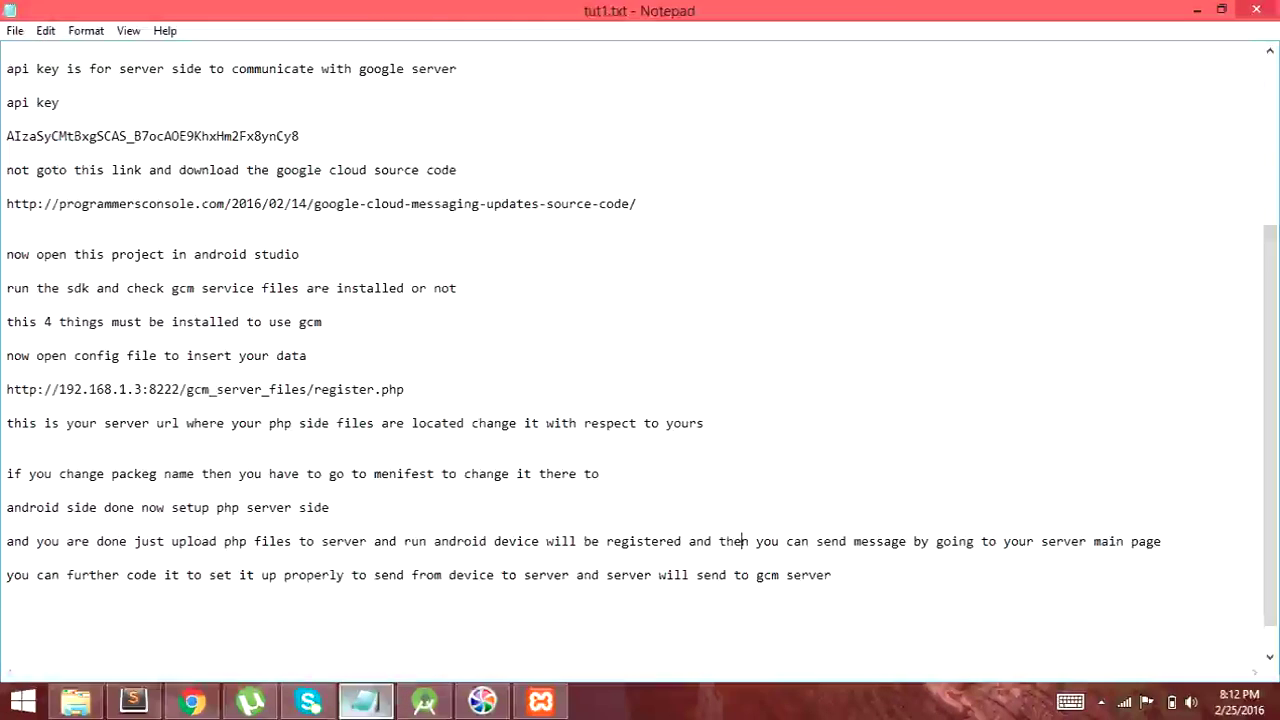
double_click(150, 136)
click(192, 702)
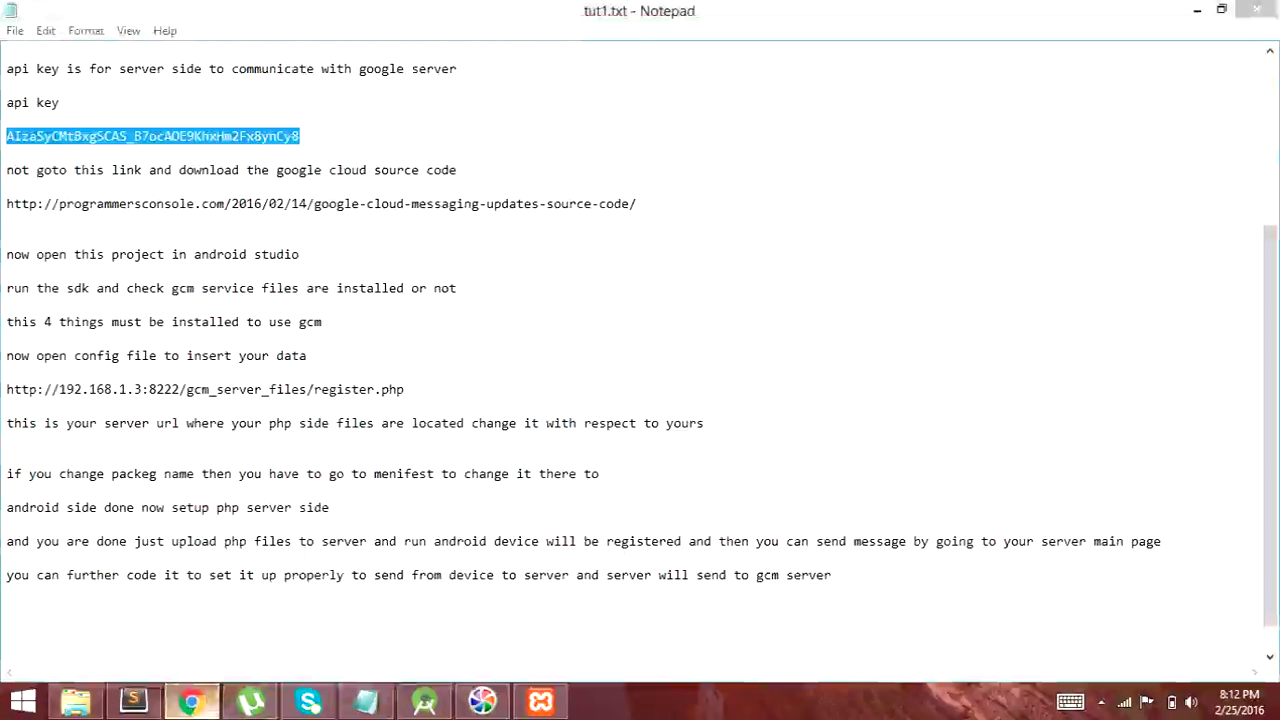
click(192, 702)
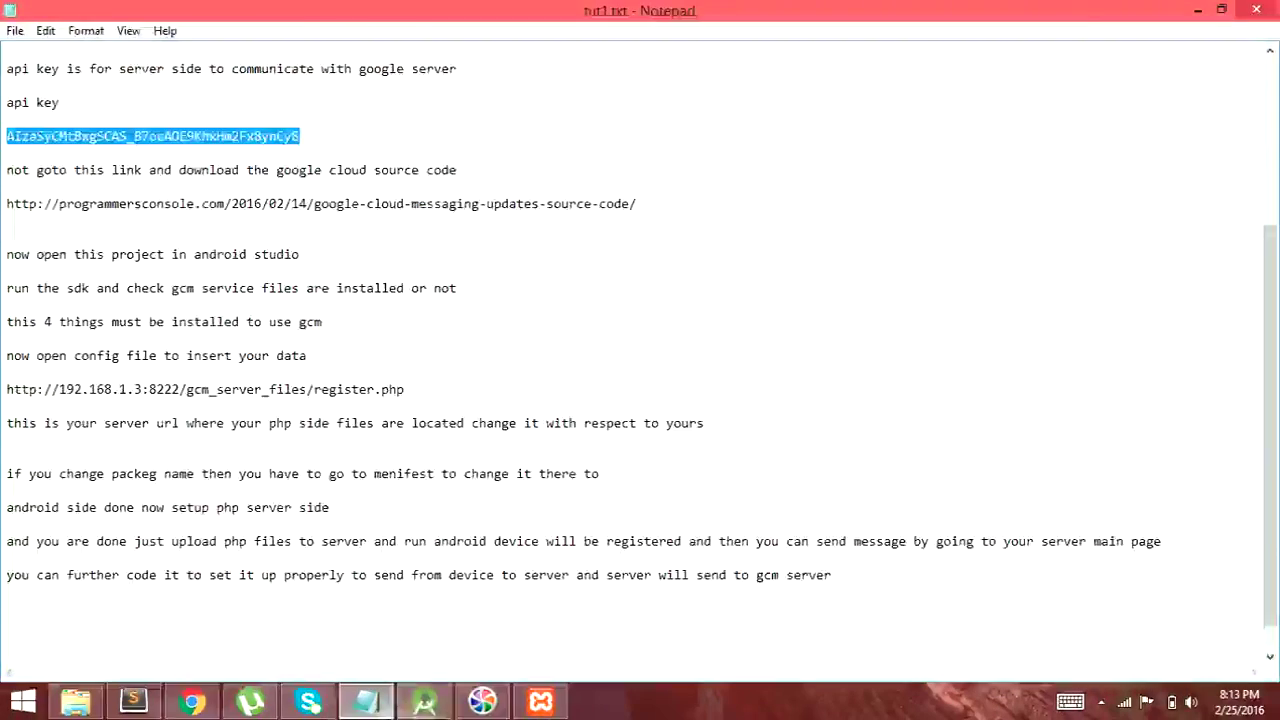
click(424, 702)
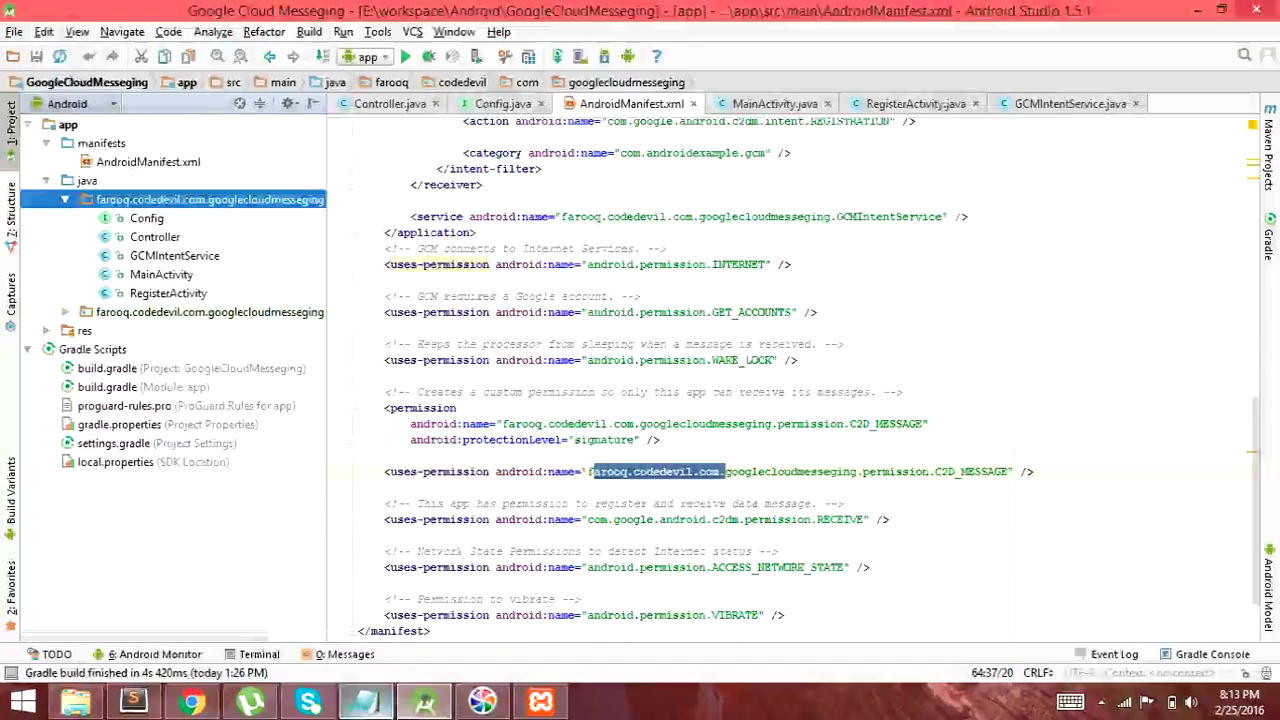
Clear the API key selection in the Notepad notes and switch to the localhost:8222/gcm_server_files/ page in Chrome.
click(366, 702)
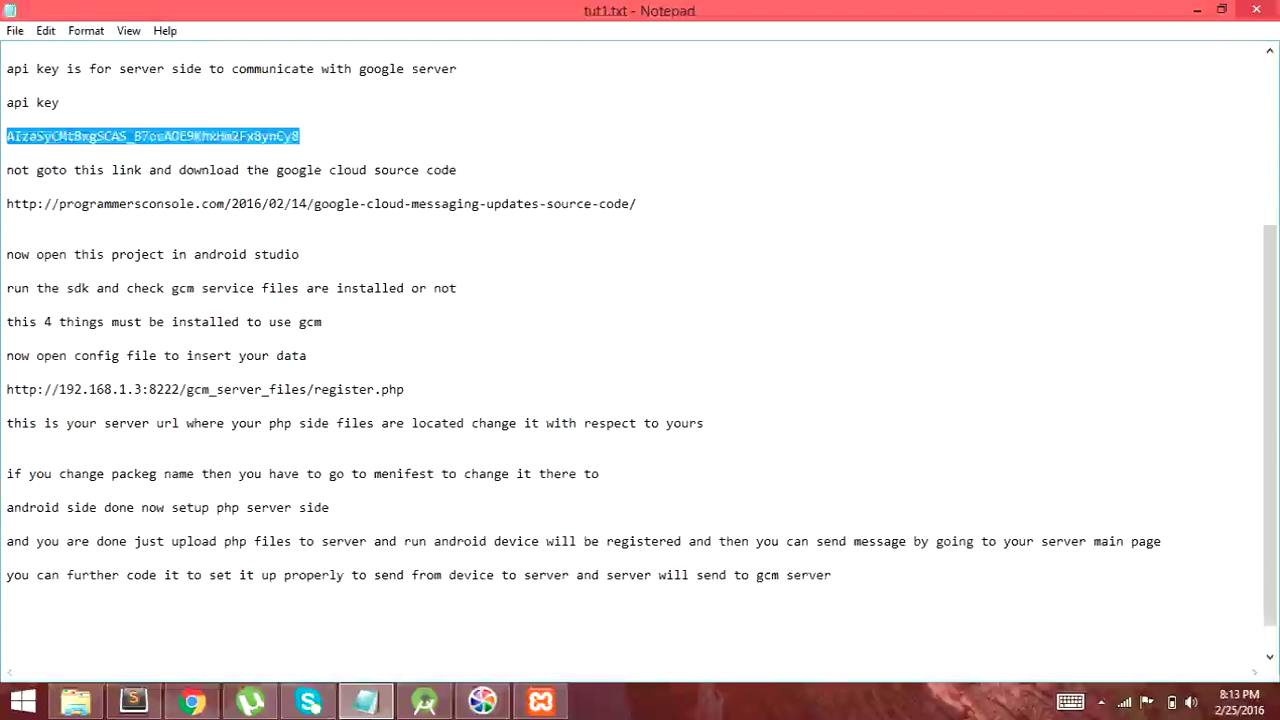
click(800, 594)
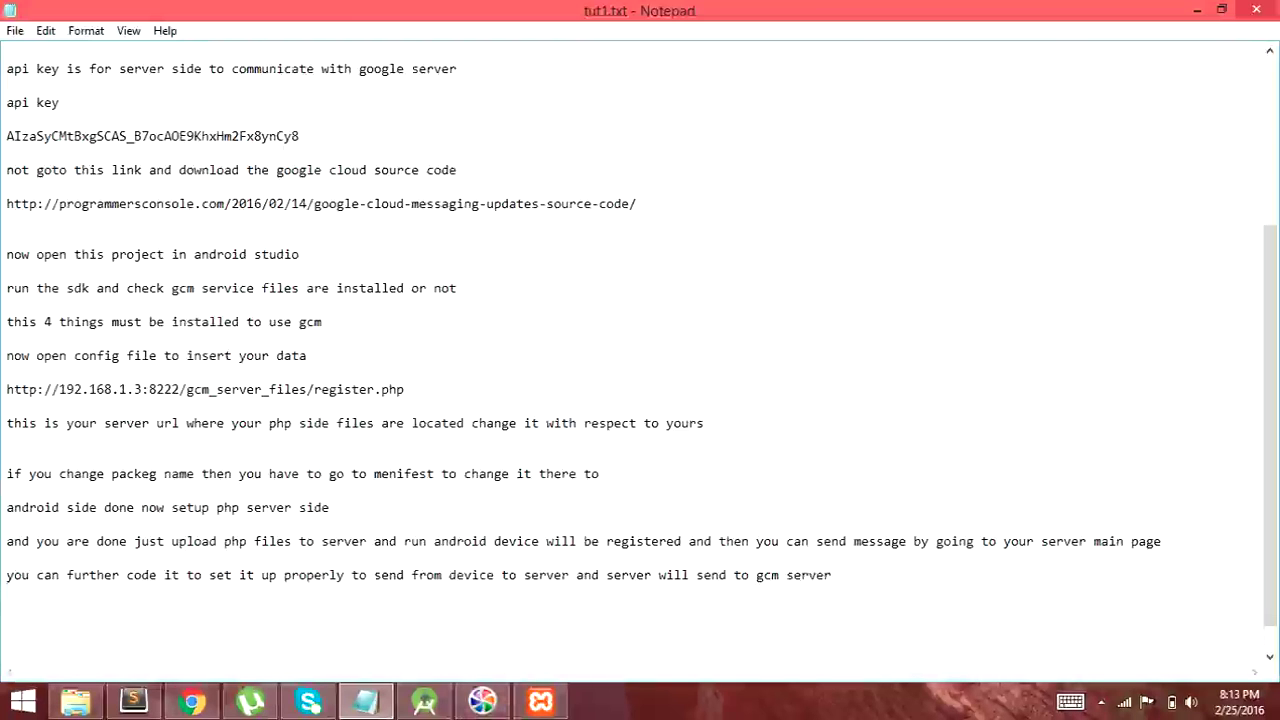
click(192, 702)
key(ctrl+Tab)
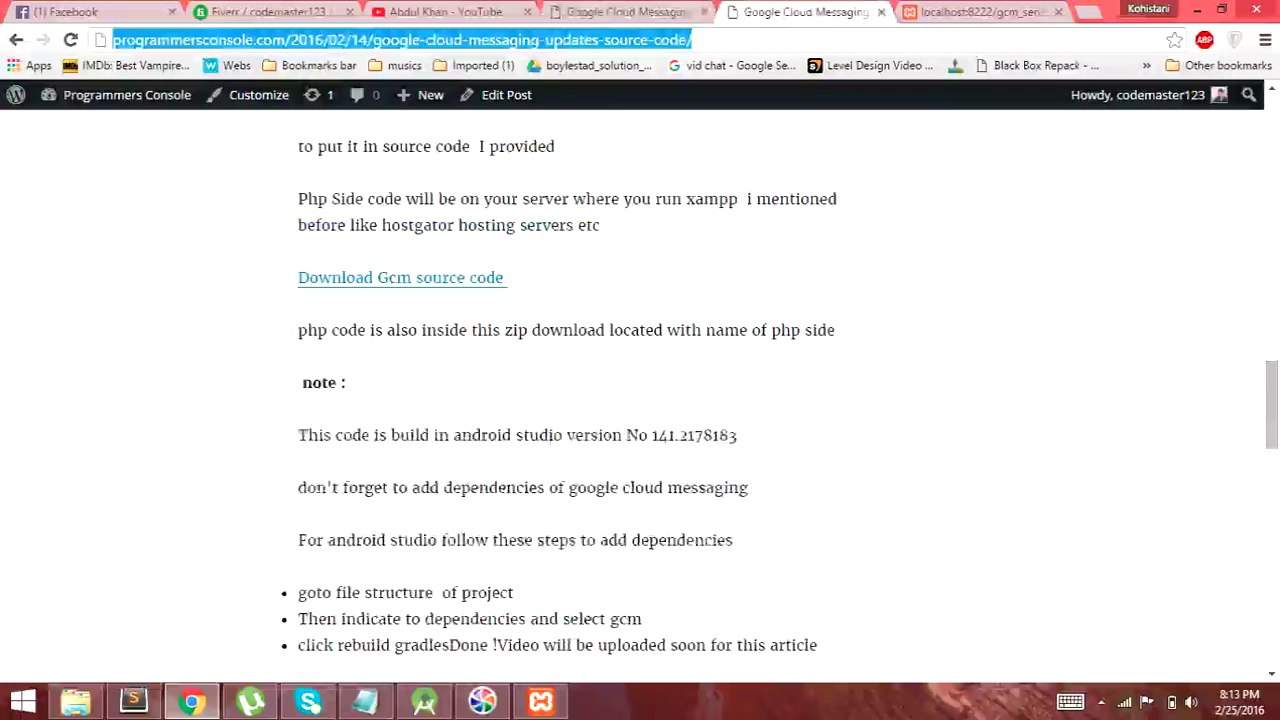
key(ctrl+Tab)
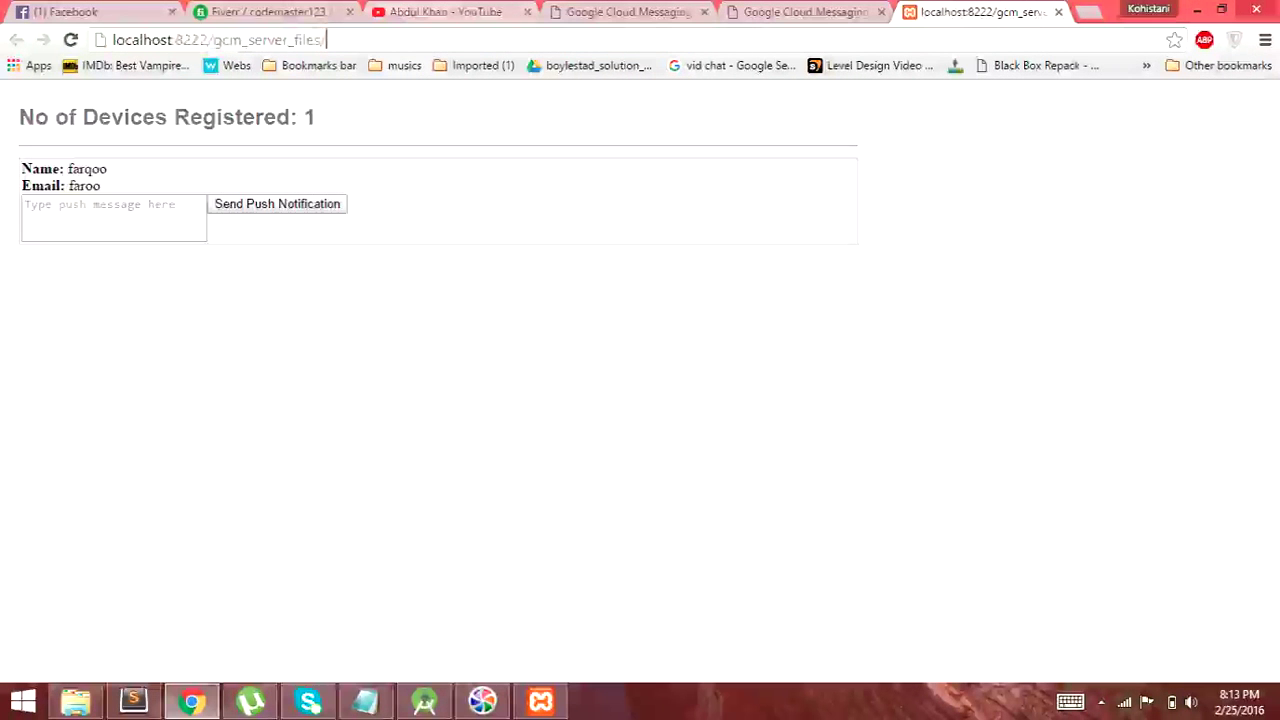
click(140, 40)
key(End)
Enter "i am running it on local host" as the push message for the registered device.
click(60, 206)
text(i am running it on lice)
key(BackSpace)
key(BackSpace)
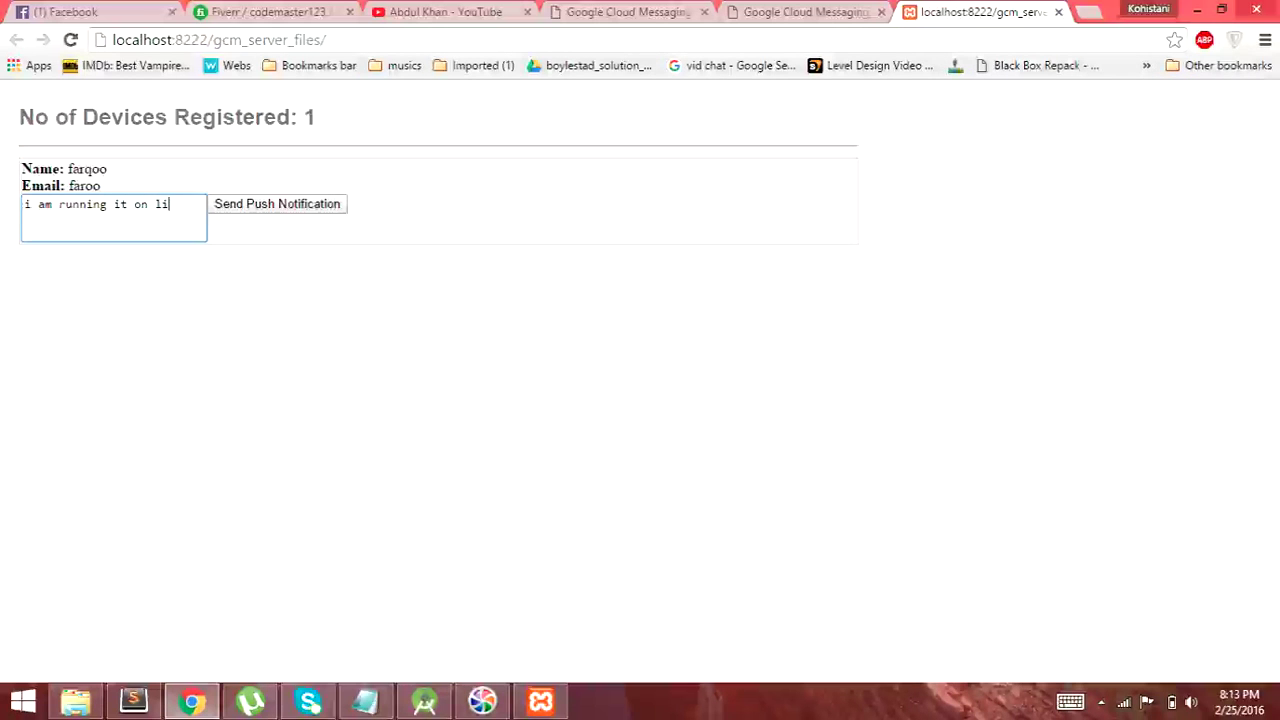
text(locak)
key(BackSpace)
key(BackSpace)
text(l host)
Replace the push message with "so when you run android on some device it will add user on your php server side and".
key(ctrl+a)
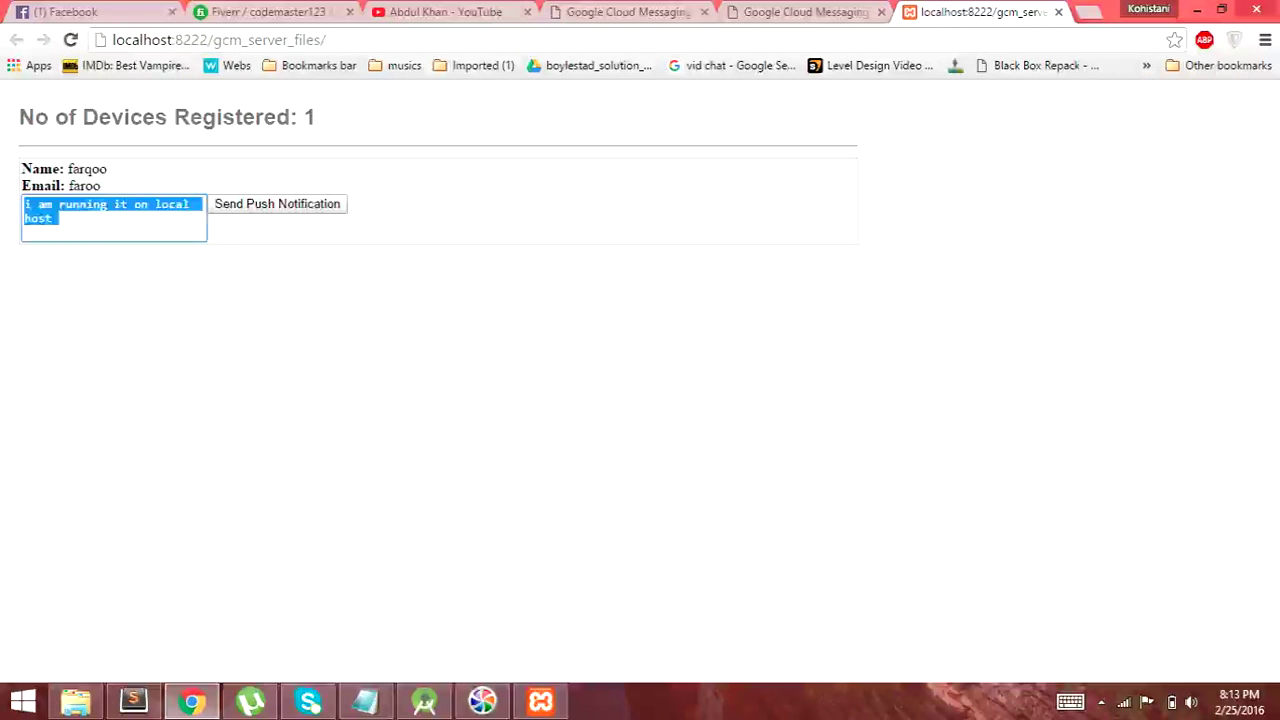
text(so )
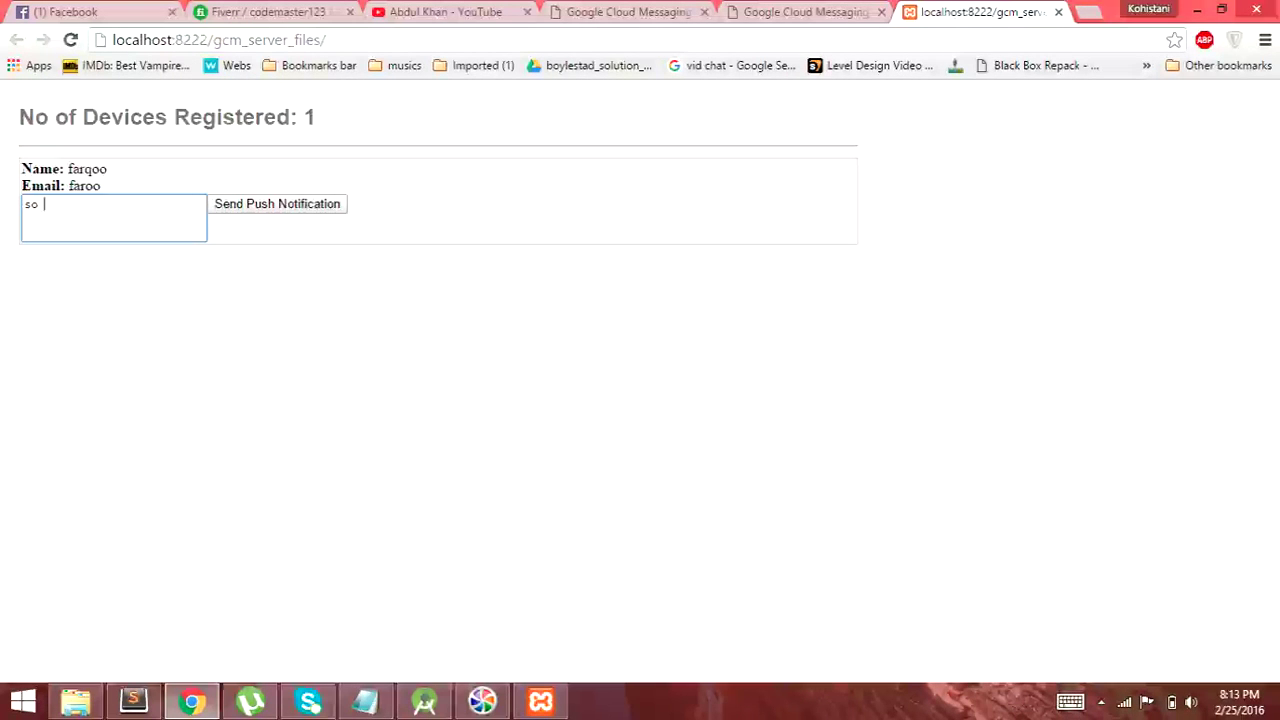
text(her)
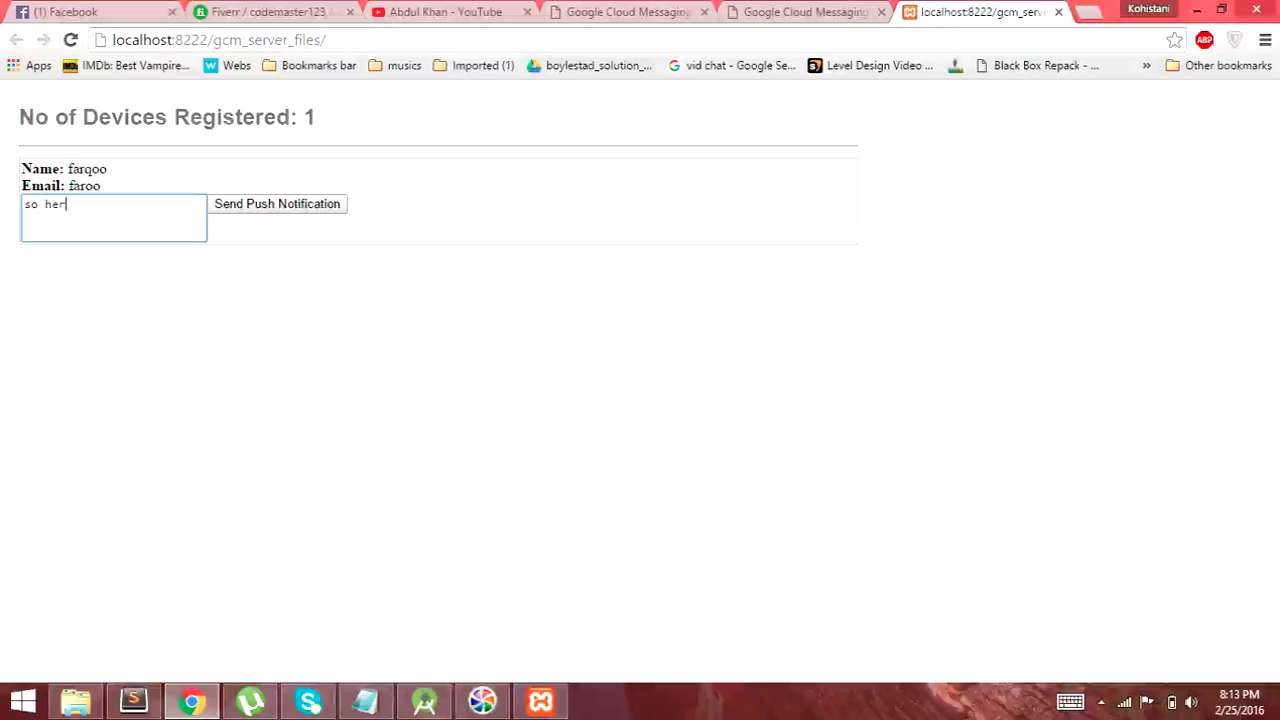
key(BackSpace)
key(BackSpace)
key(BackSpace)
text(when d)
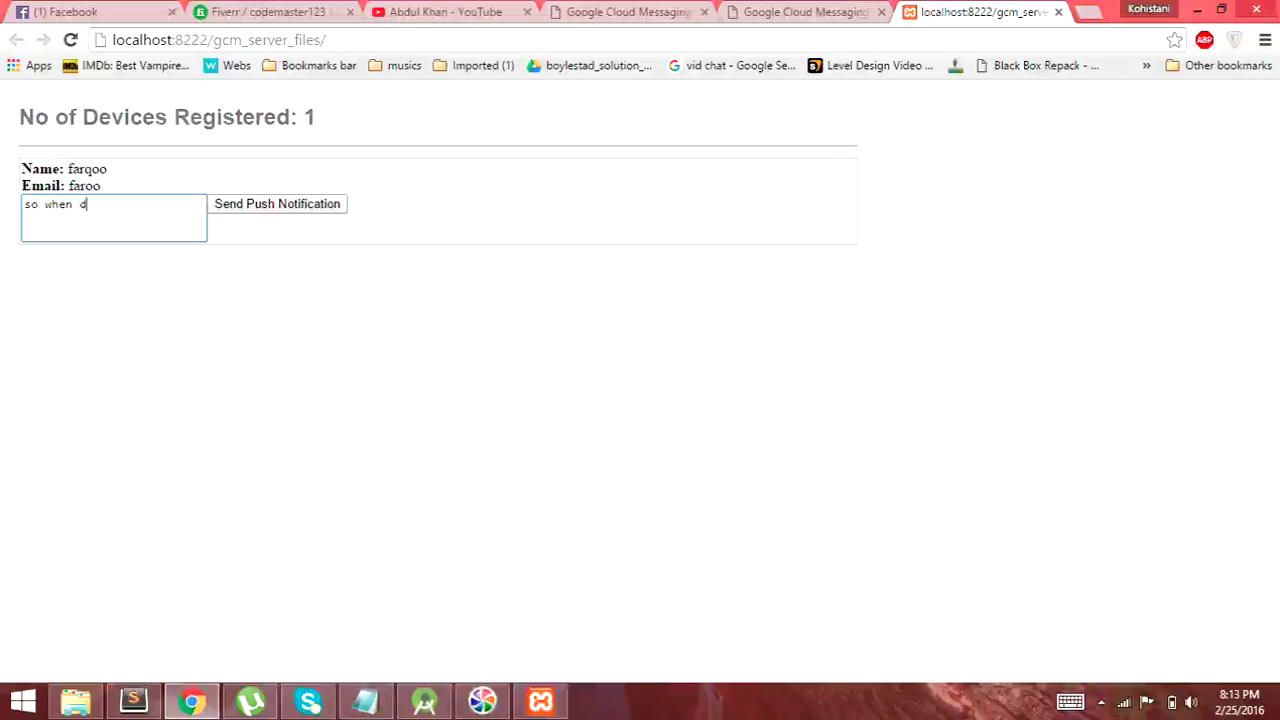
text(evyou run )
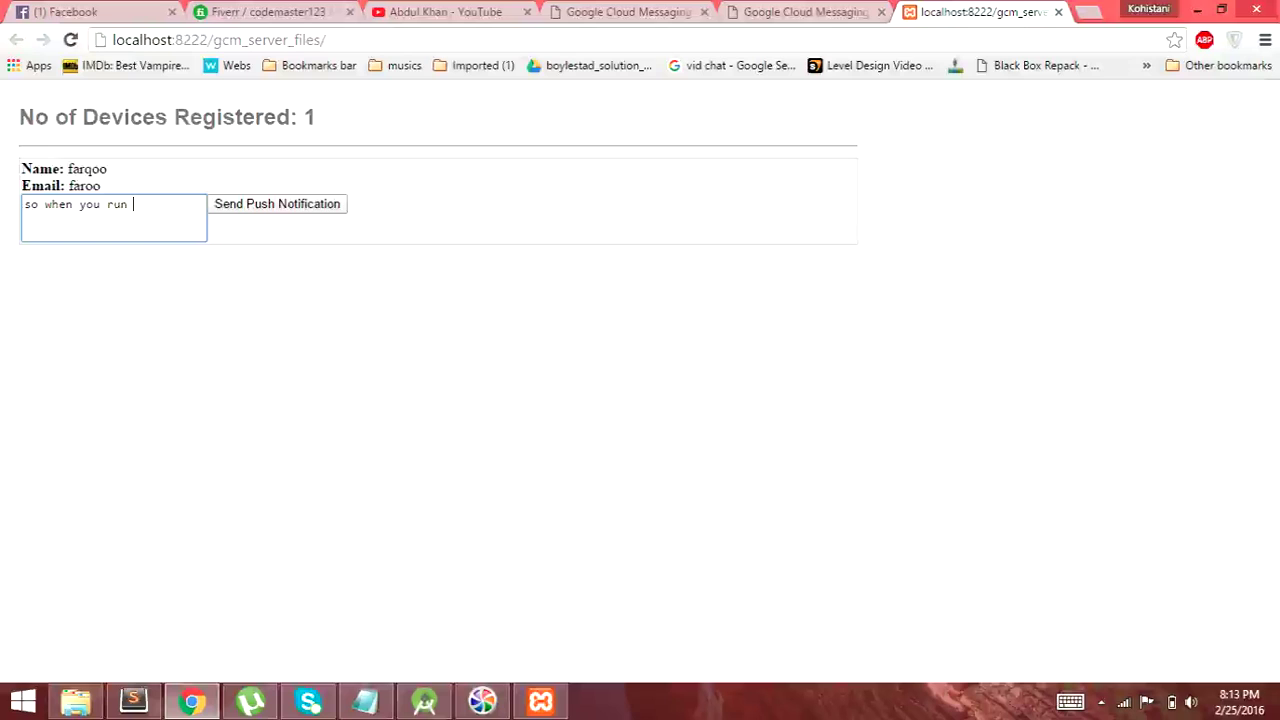
text(android on some devicwe it)
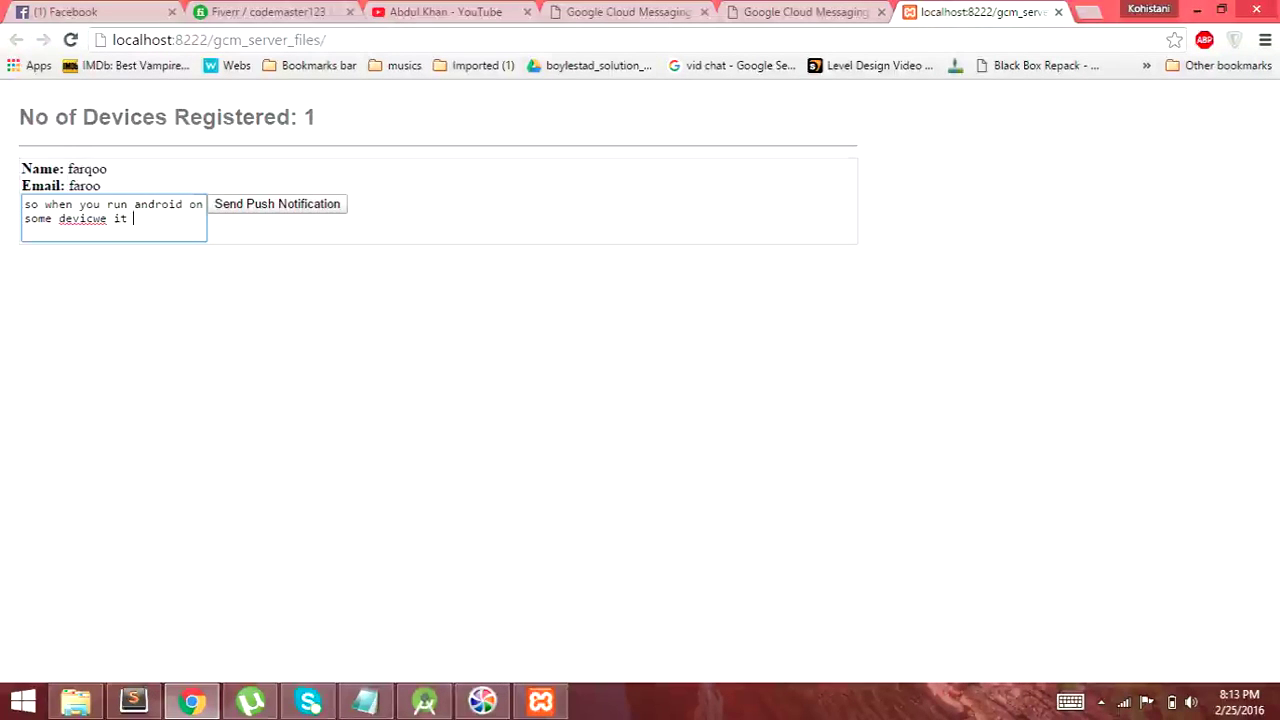
key(BackSpace)
key(BackSpace)
key(BackSpace)
text(e it will add user on your php server side and)
Continue the push message with "here thne you can see this message box like i am seeing".
text(her)
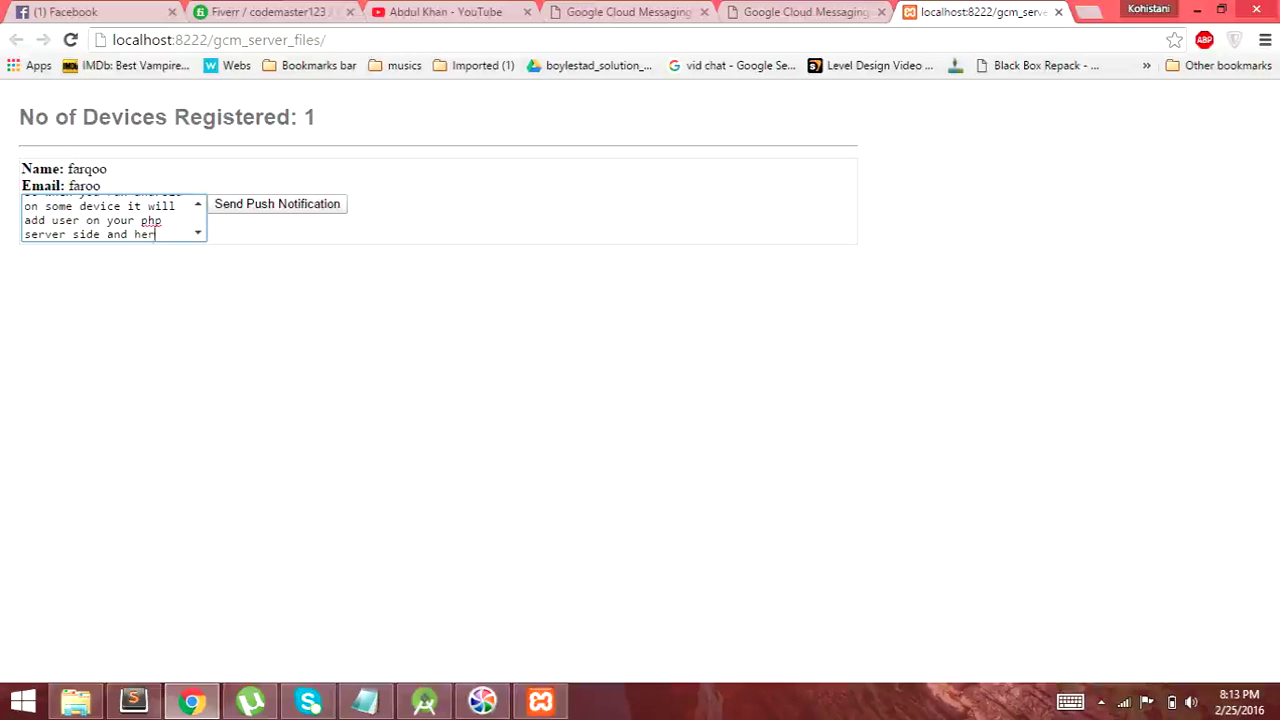
text(e thne you )
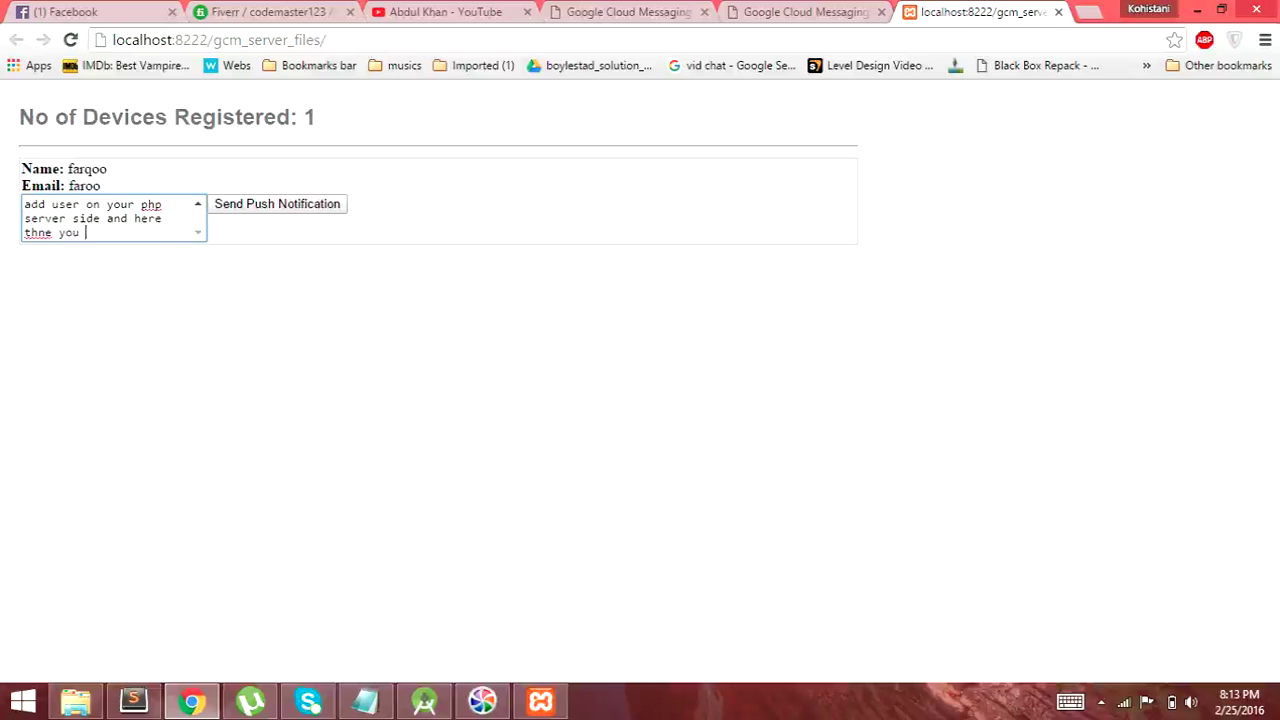
text(can see )
text(this message )
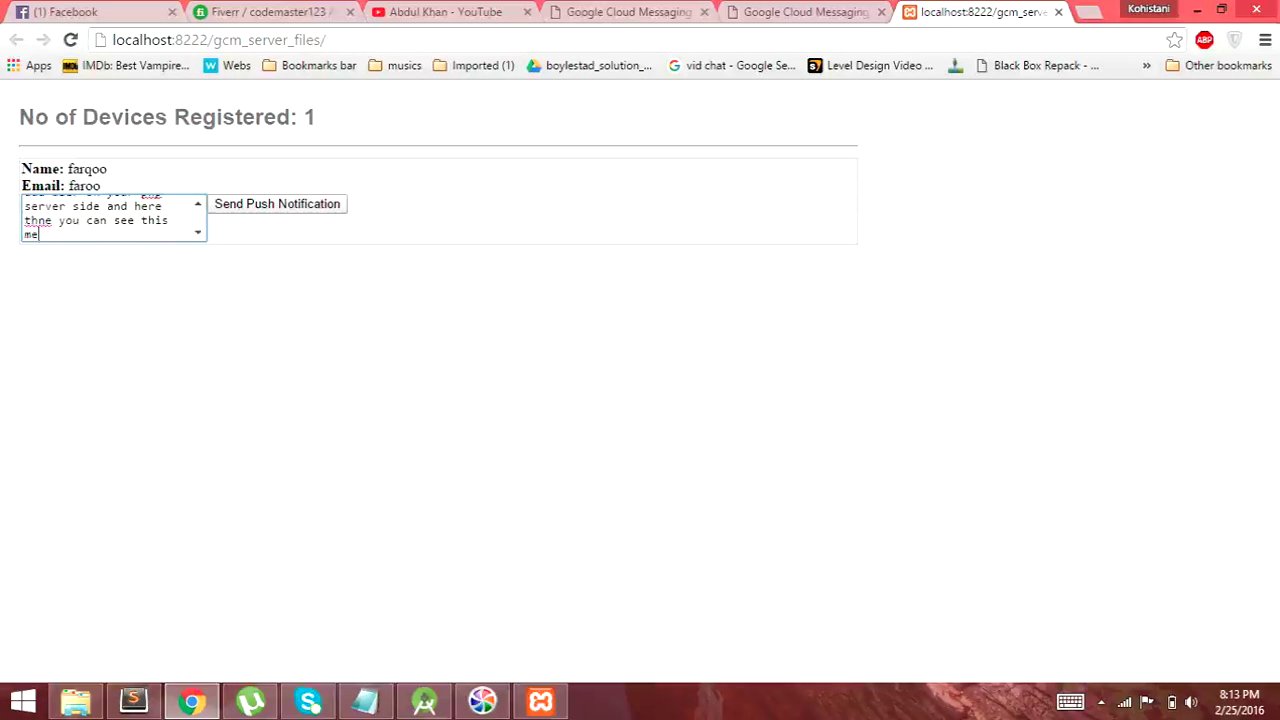
text(box li)
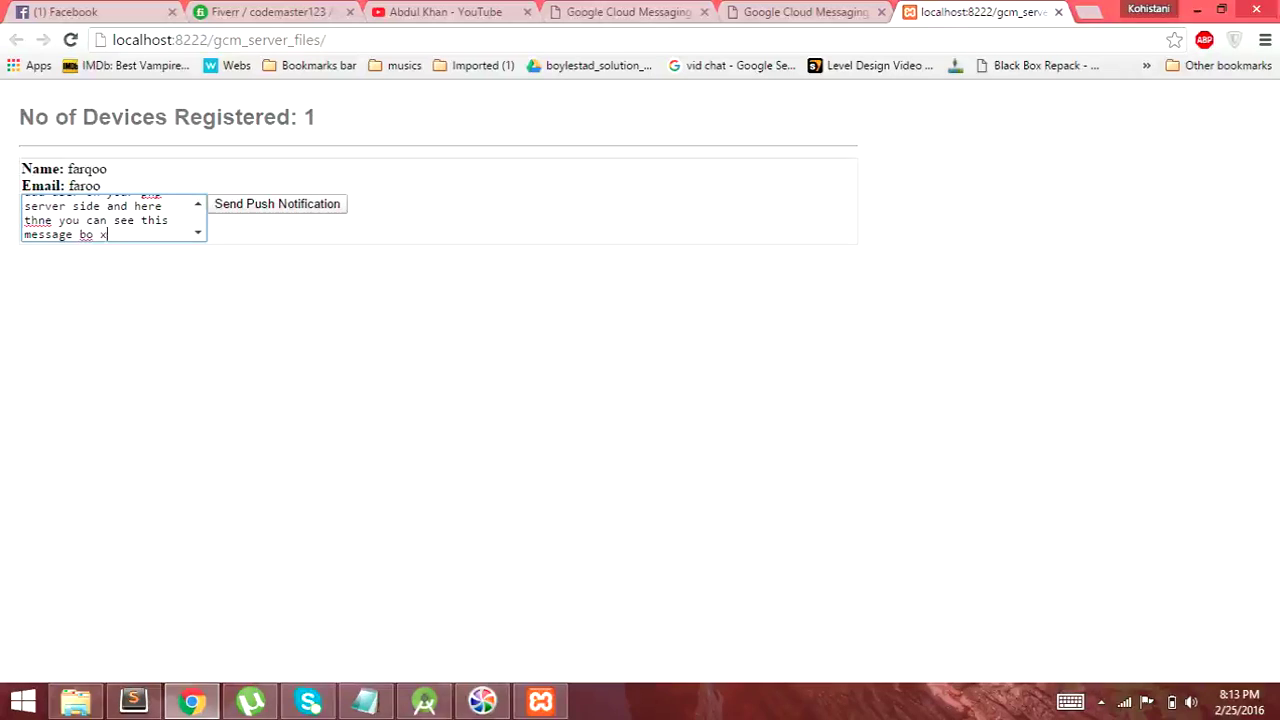
text(ke i am seeing)
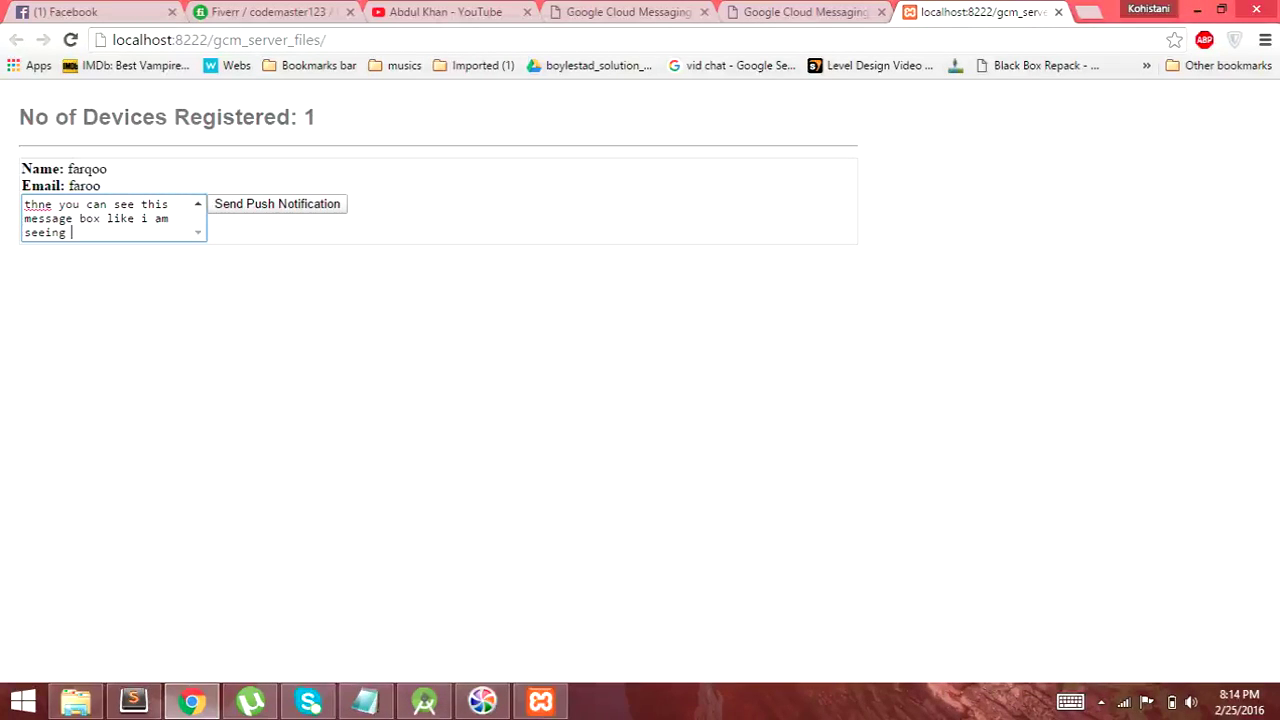
Replace the push message with "put message here and send push you will receive".
key(ctrl+a)
key(BackSpace)
text(put messagr)
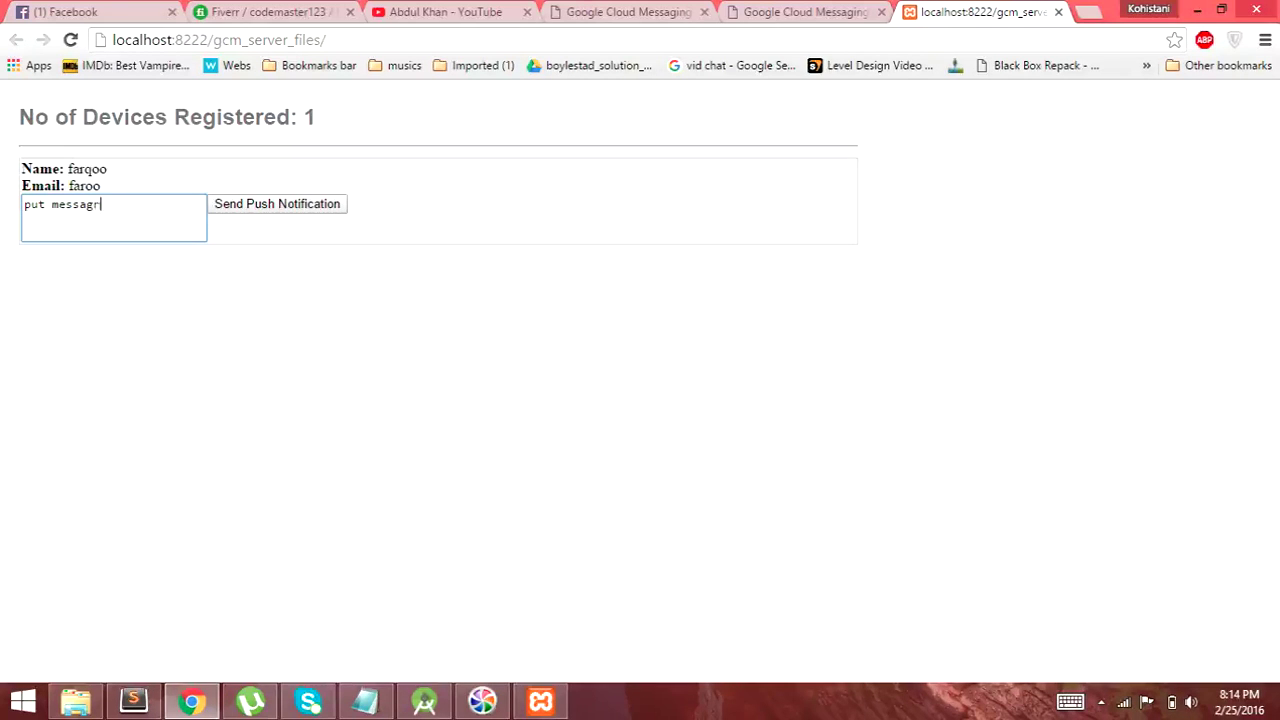
key(BackSpace)
text(e here and send o)
text(ush )
text(s)
key(BackSpace)
text(you will receive )
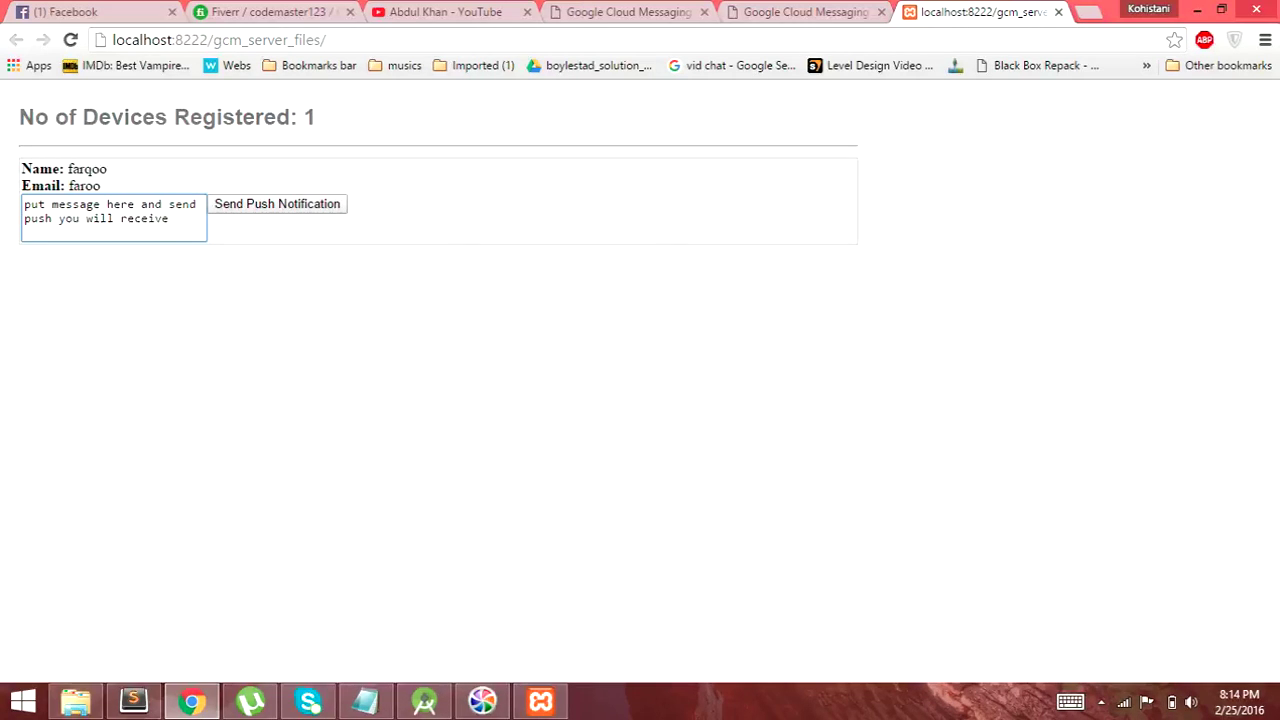
Finish the push message with "message on device thanks" and clear the whole message box.
text(th)
key(BackSpace)
key(BackSpace)
text(message on )
text(device thanks)
key(ctrl+a)
key(BackSpace)
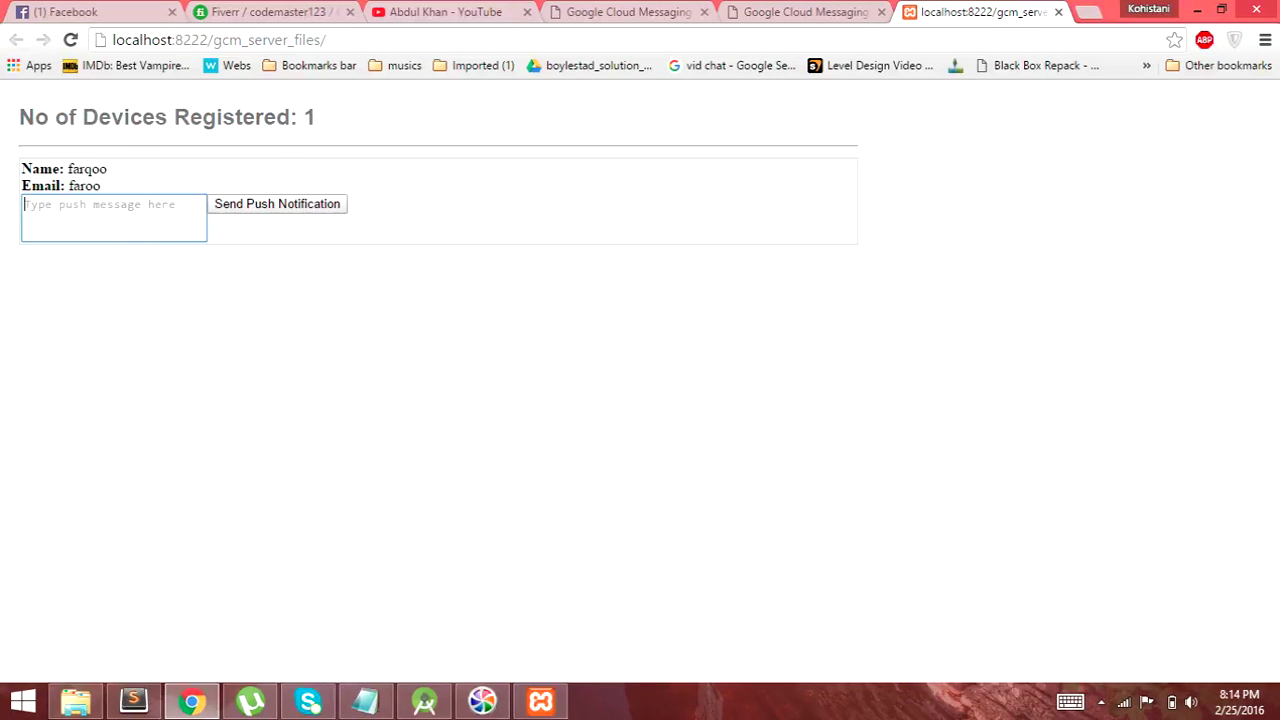